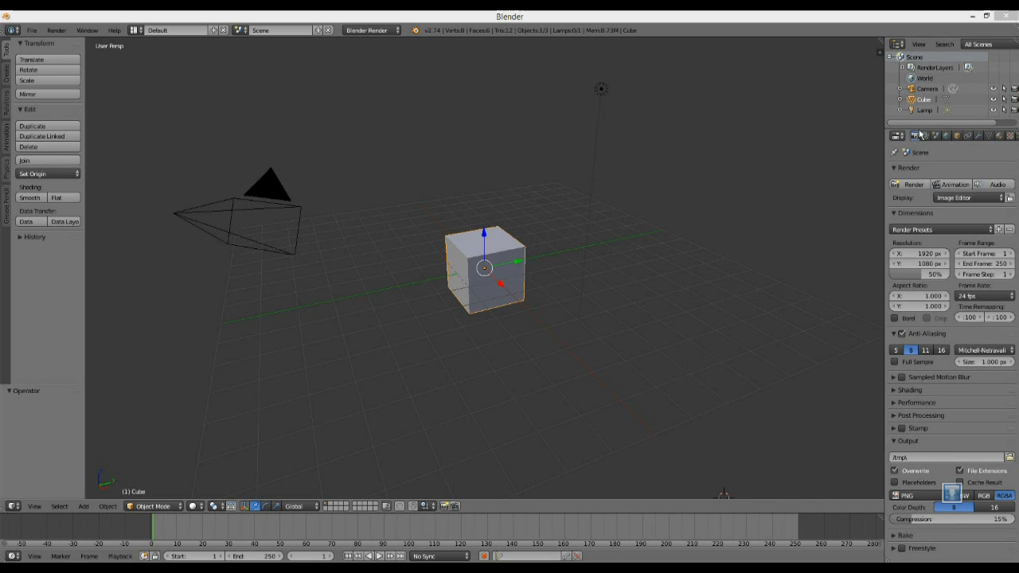
Enlarge the Outliner area, and select the camera and the lamp one after the other.
drag(915, 126, 927, 195)
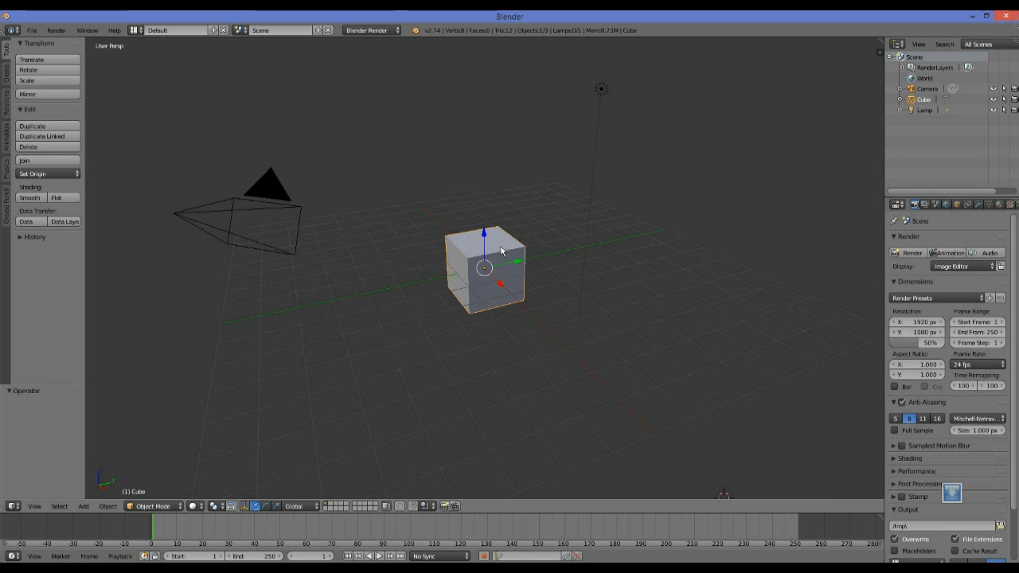
right_click(304, 219)
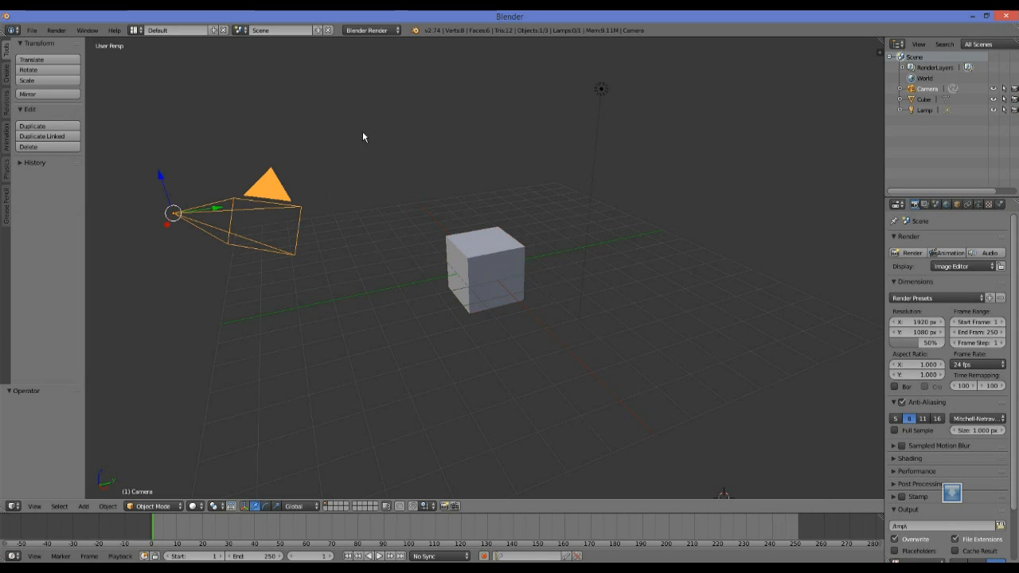
right_click(601, 90)
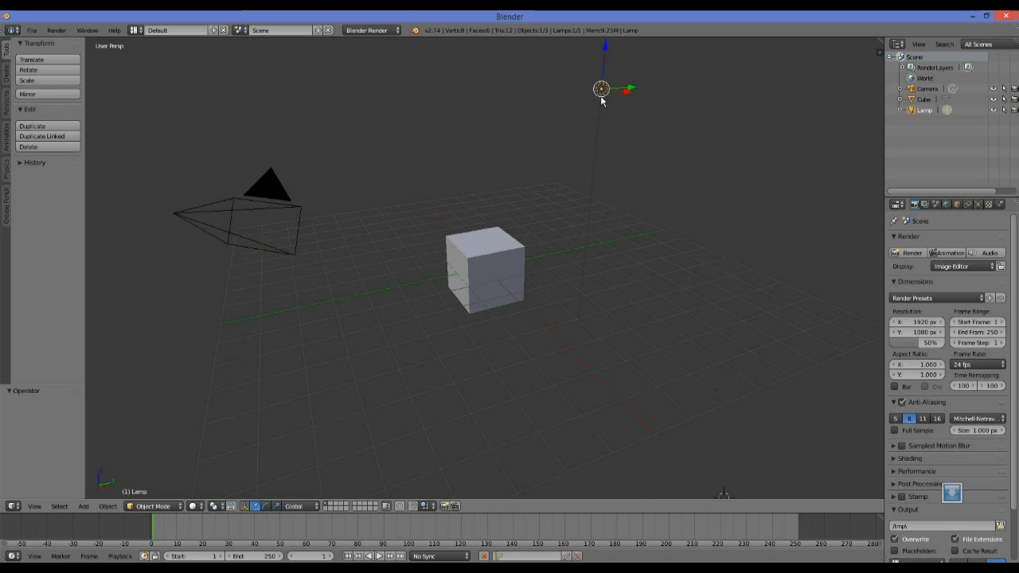
Move the cube up about 1.79 units along Z, along positive Y, and about -0.31 units along X.
right_click(505, 262)
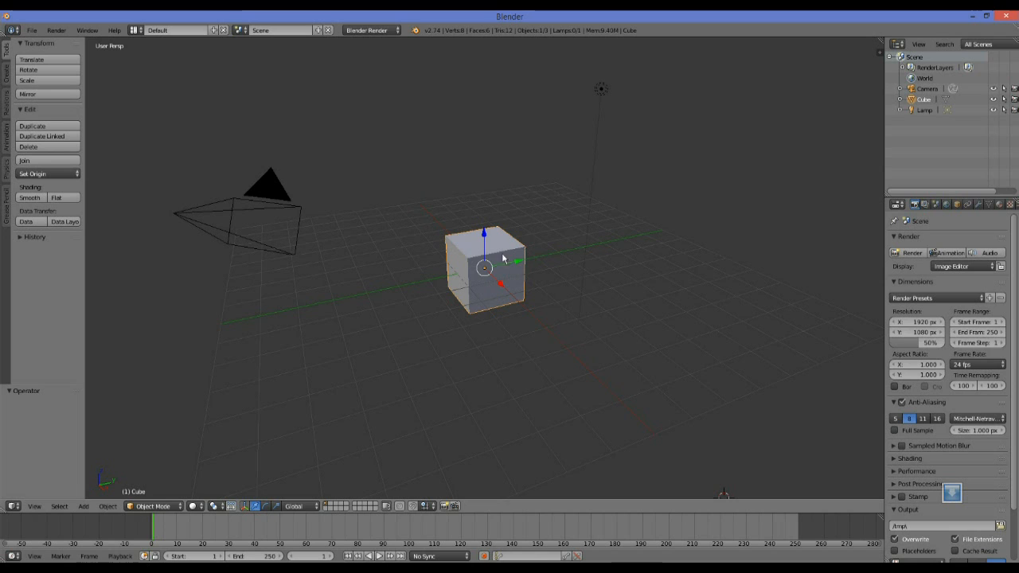
drag(483, 234, 484, 184)
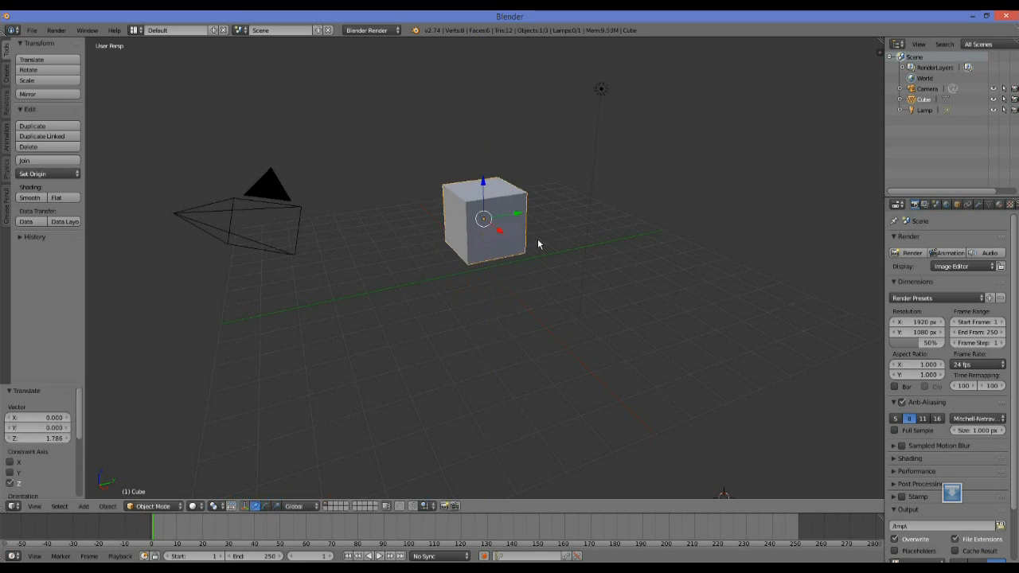
drag(519, 214, 554, 213)
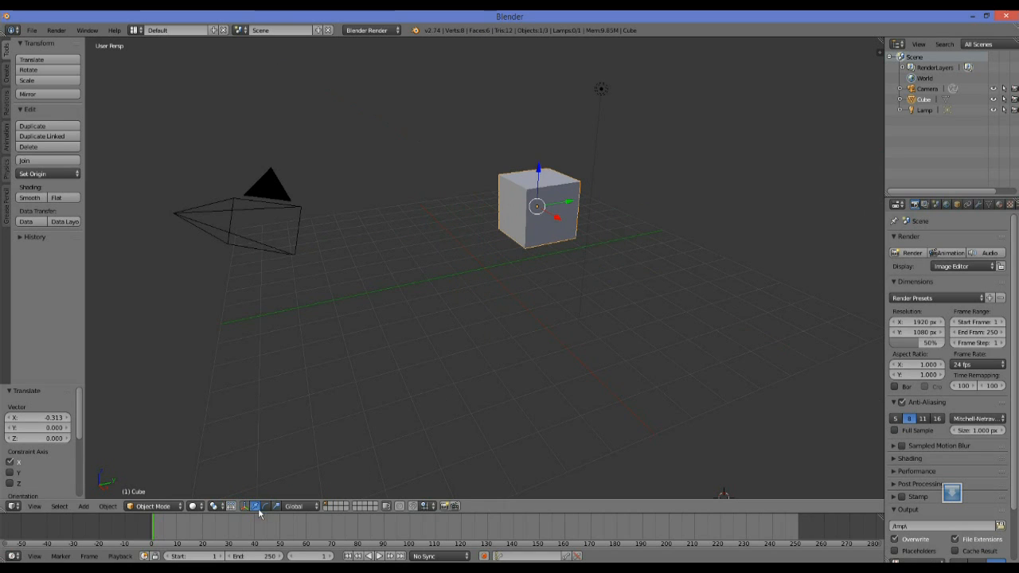
Hide the 3D manipulator in the viewport and show it again.
click(231, 506)
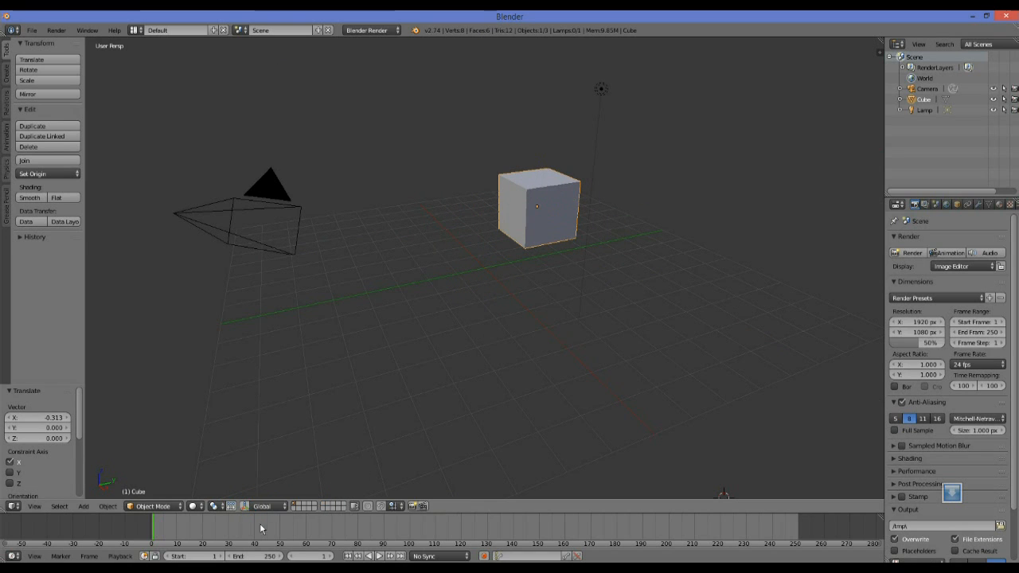
click(245, 506)
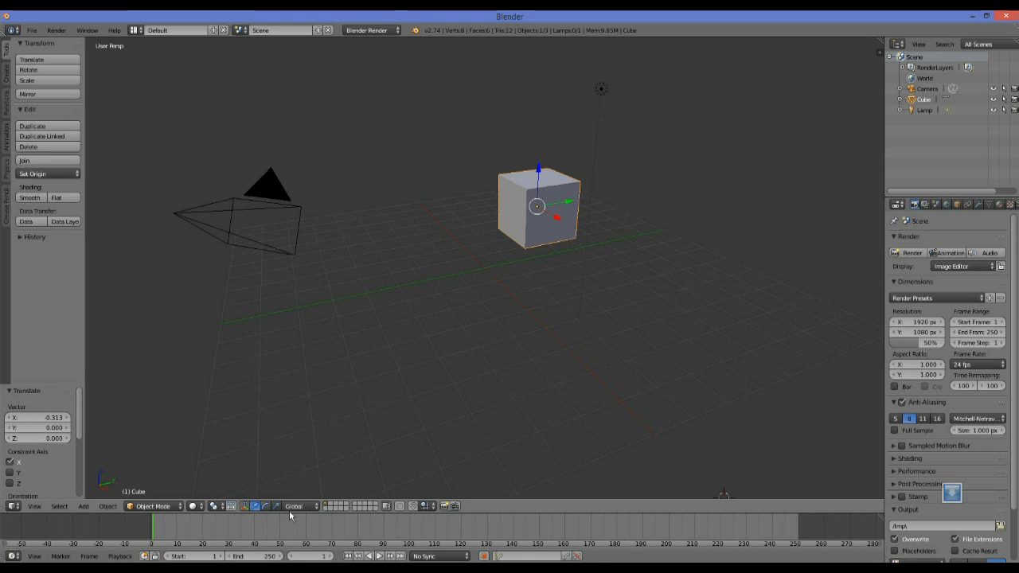
click(245, 507)
click(245, 507)
Scale the cube up along X and Y and about 1.52 along Z, and move it freely by about (-0.22, -0.61, -0.09).
click(277, 510)
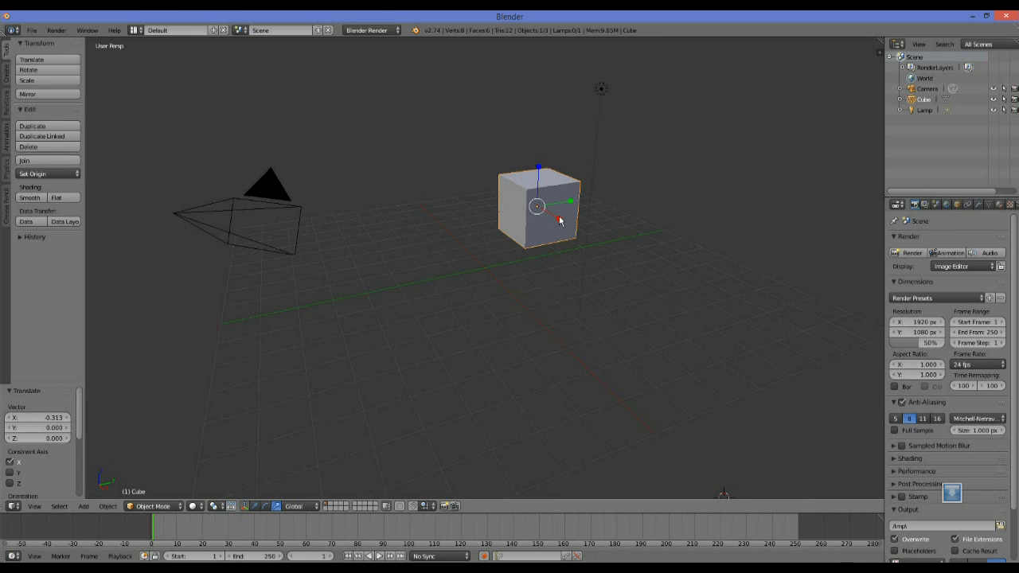
drag(559, 221, 605, 274)
drag(576, 202, 599, 191)
drag(537, 165, 539, 146)
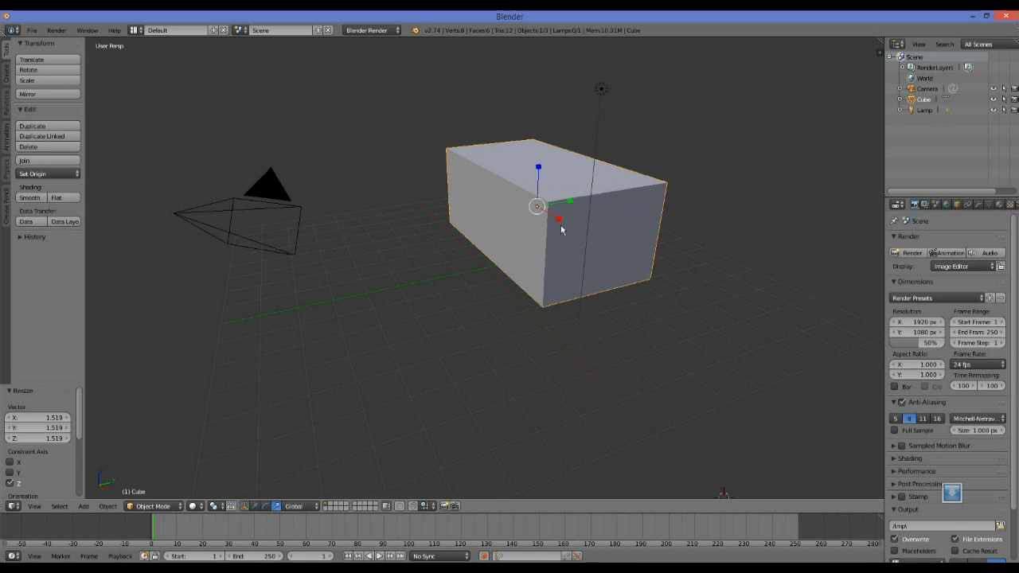
key(g)
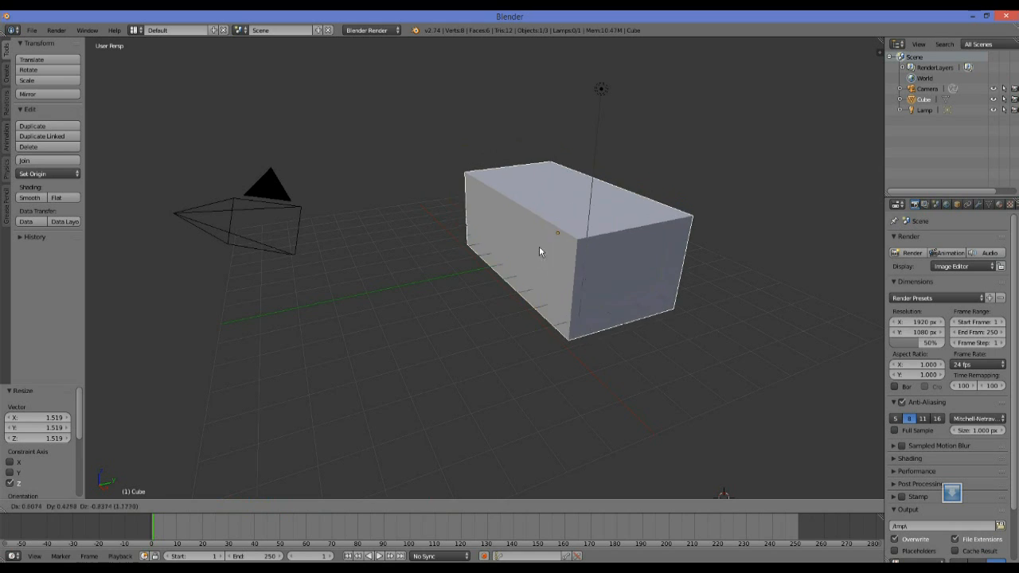
click(521, 245)
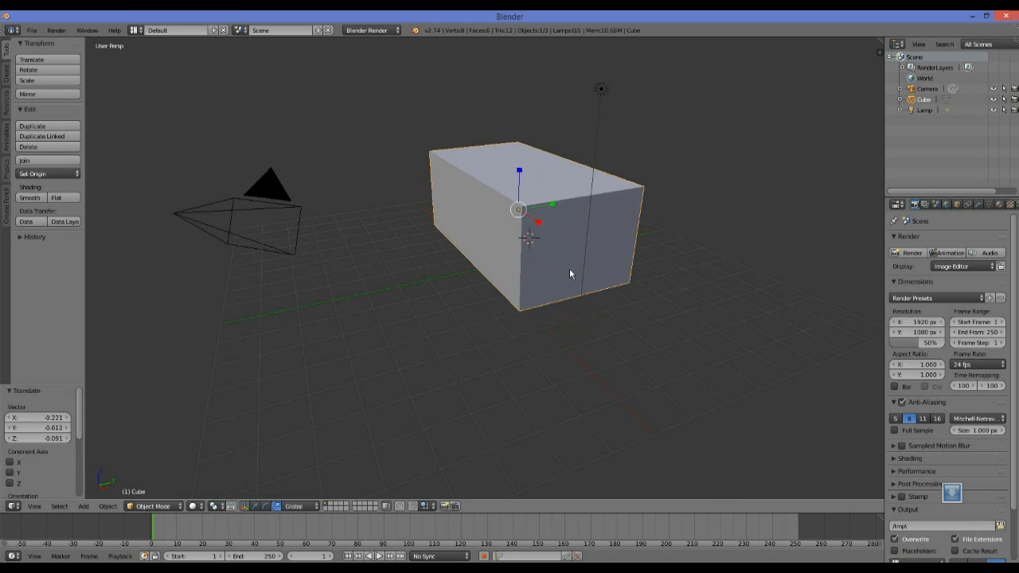
Place the 3D cursor on the empty grid area between the camera and the box.
middle_drag(548, 224, 523, 226)
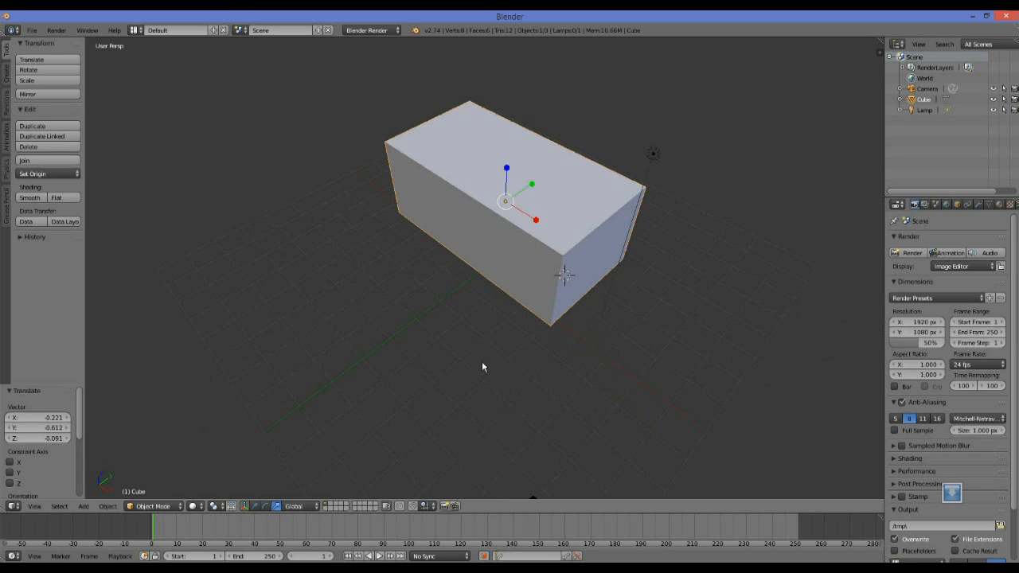
middle_drag(504, 371, 479, 356)
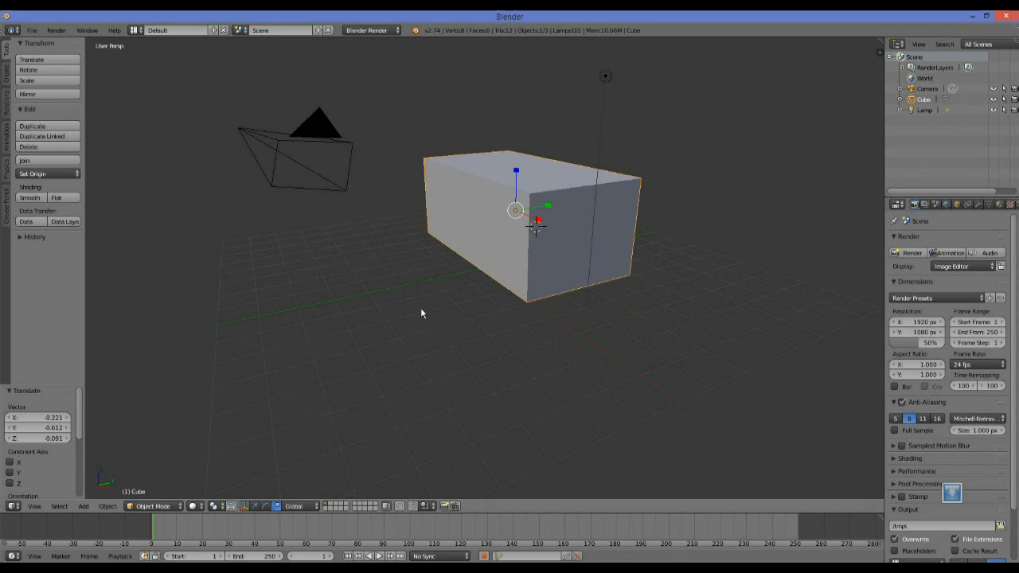
middle_drag(409, 307, 390, 288)
click(370, 316)
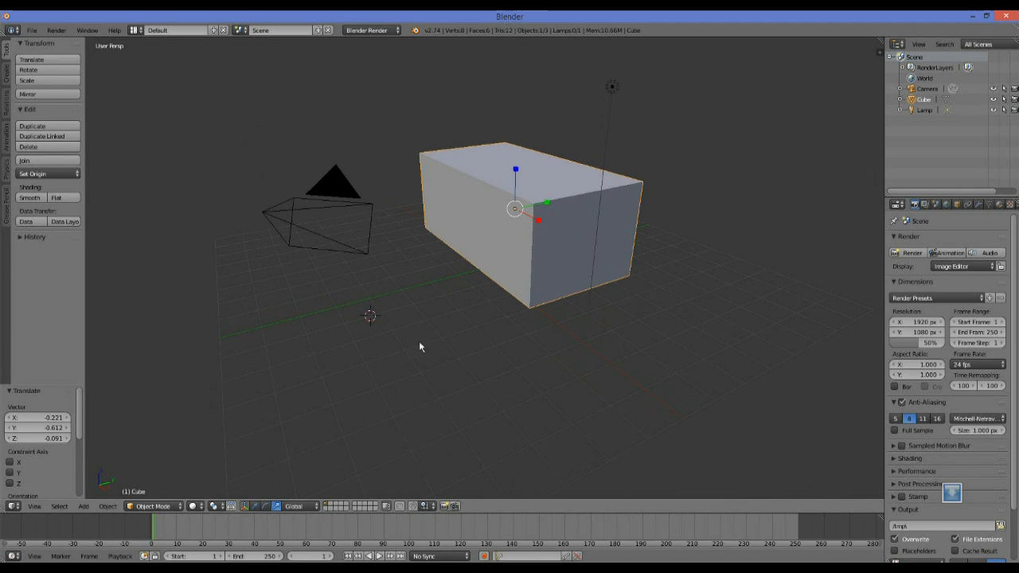
key(g)
key(z)
right_click(384, 354)
Examine the stretched box and the surrounding scene from several angles and distances.
middle_drag(384, 354, 475, 277)
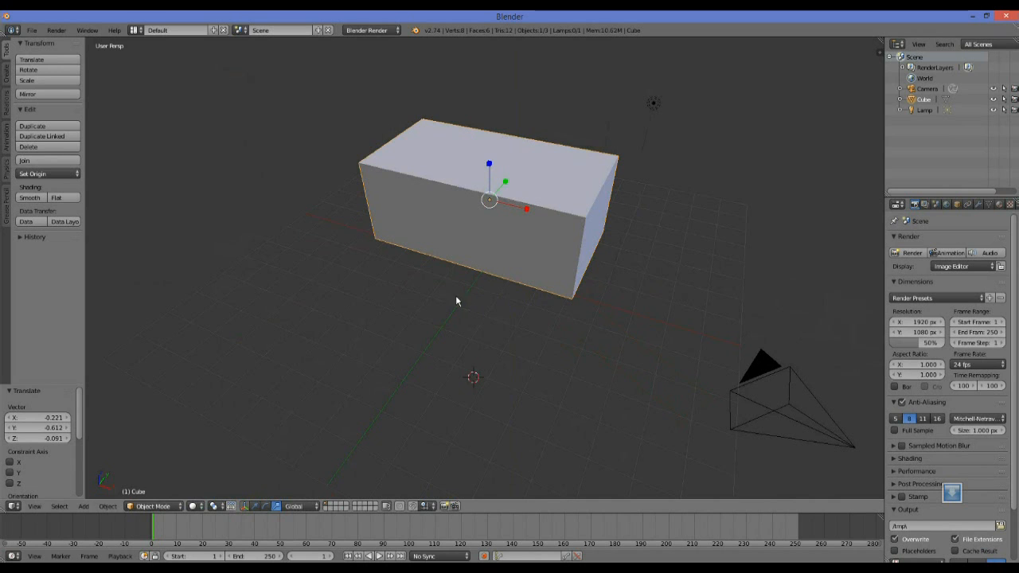
scroll(441, 326, up, 5)
scroll(441, 325, down, 5)
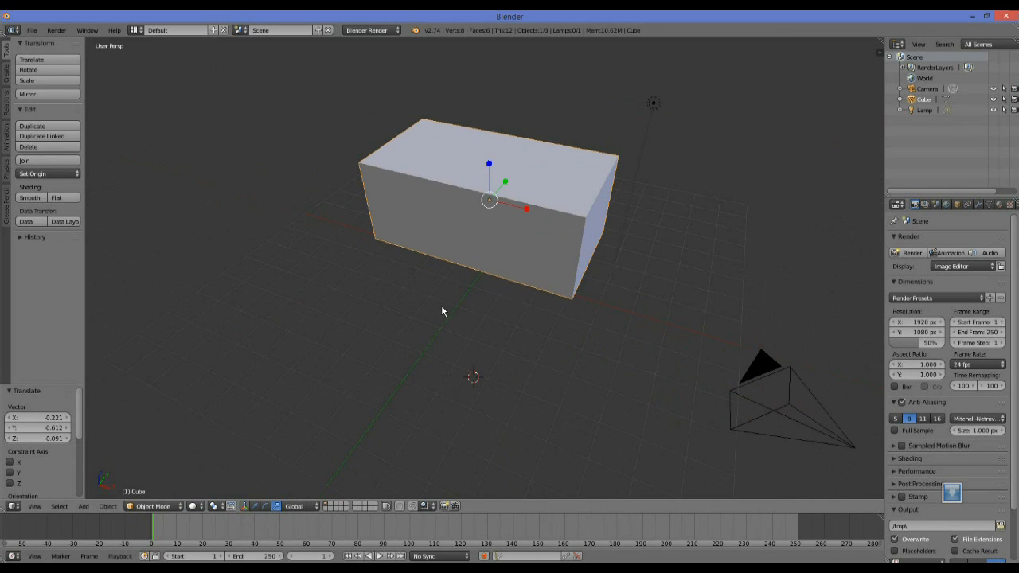
scroll(443, 329, up, 3)
scroll(443, 329, down, 2)
scroll(443, 329, up, 1)
scroll(443, 333, down, 3)
scroll(444, 332, up, 3)
scroll(443, 332, down, 2)
middle_drag(509, 339, 475, 265)
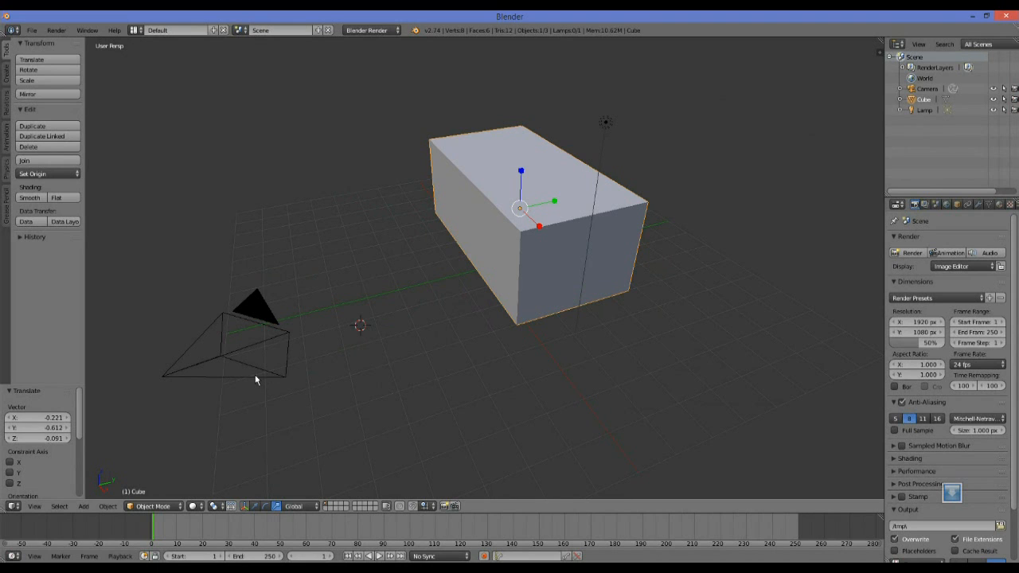
Select the camera and align the active camera to the current perspective view of the box.
right_click(210, 375)
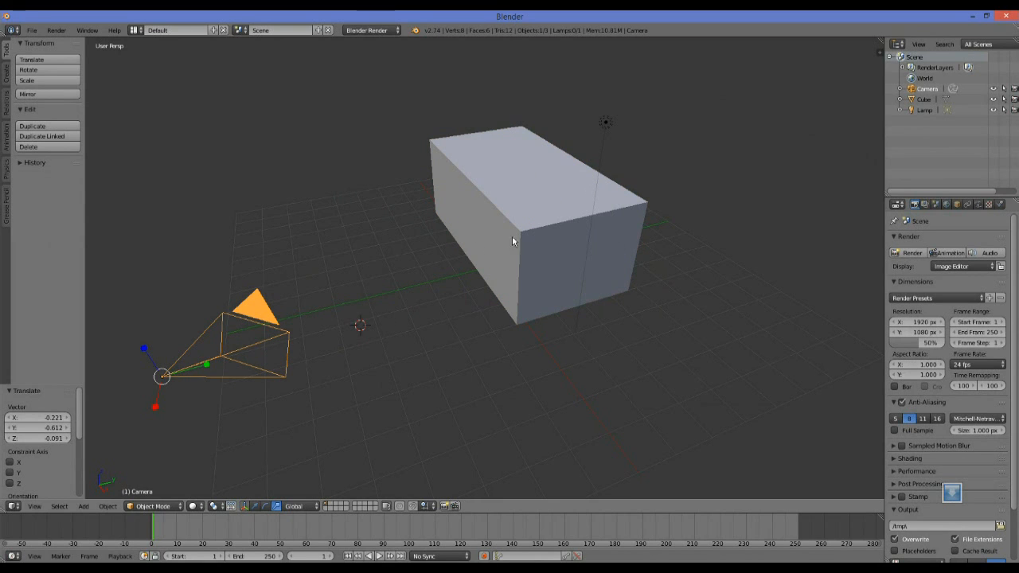
mouse_move(444, 358)
middle_down()
mouse_move(496, 368)
mouse_move(428, 358)
mouse_move(437, 350)
mouse_move(429, 366)
middle_up()
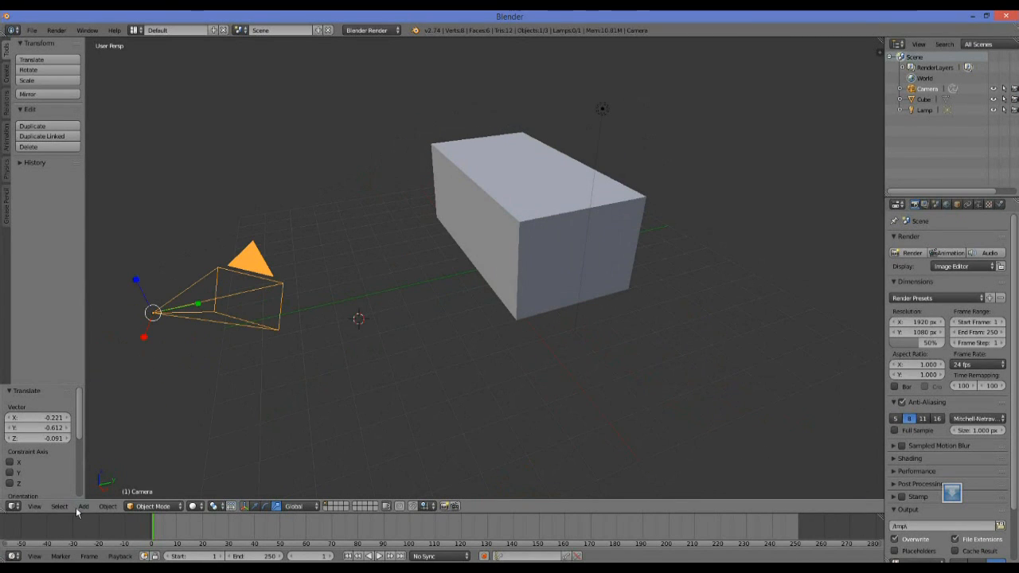
click(32, 507)
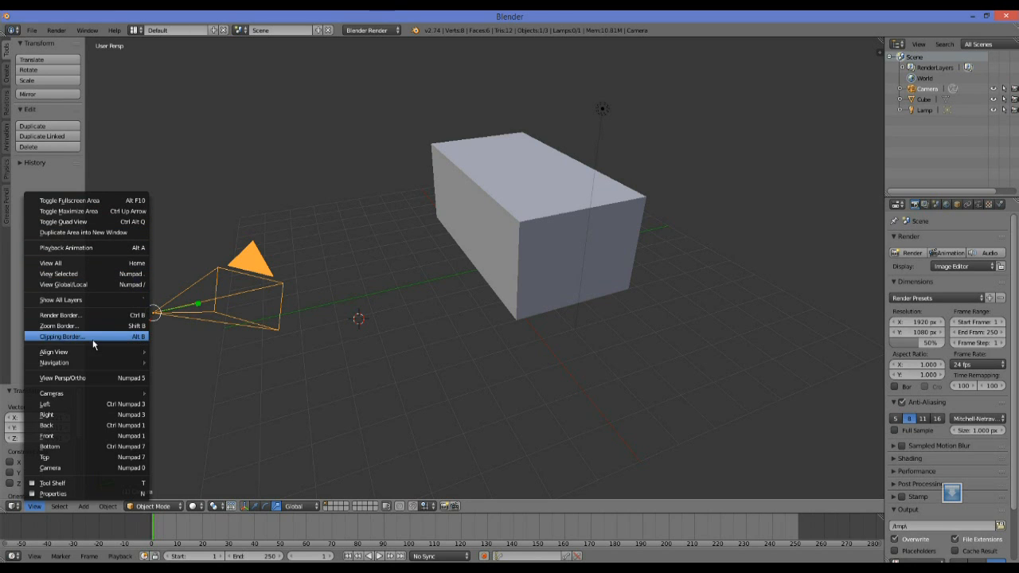
mouse_move(93, 353)
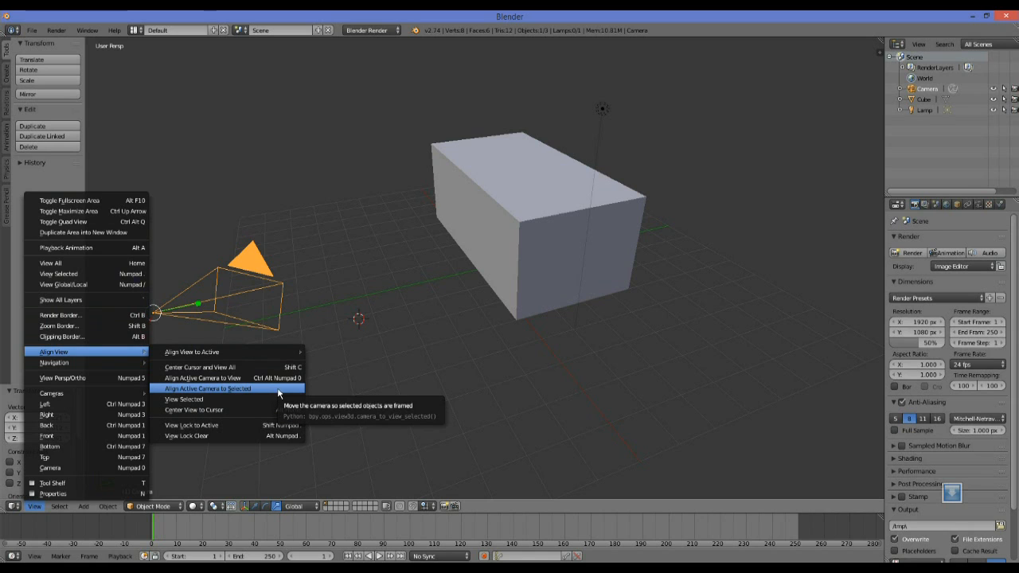
click(230, 380)
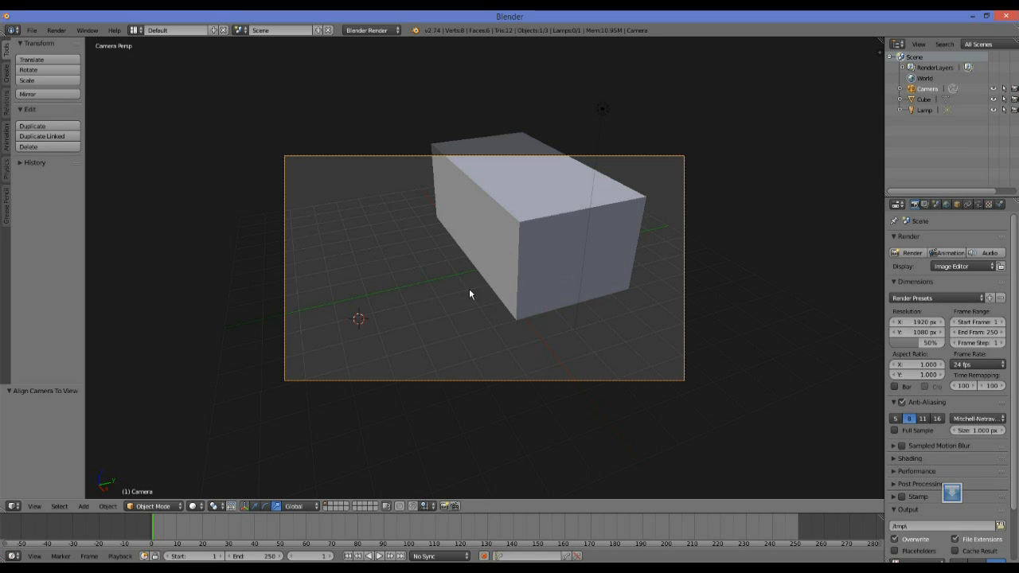
Choose a lower viewpoint on the box outside the camera view and align the active camera to it.
scroll(434, 322, up, 5)
scroll(433, 320, down, 4)
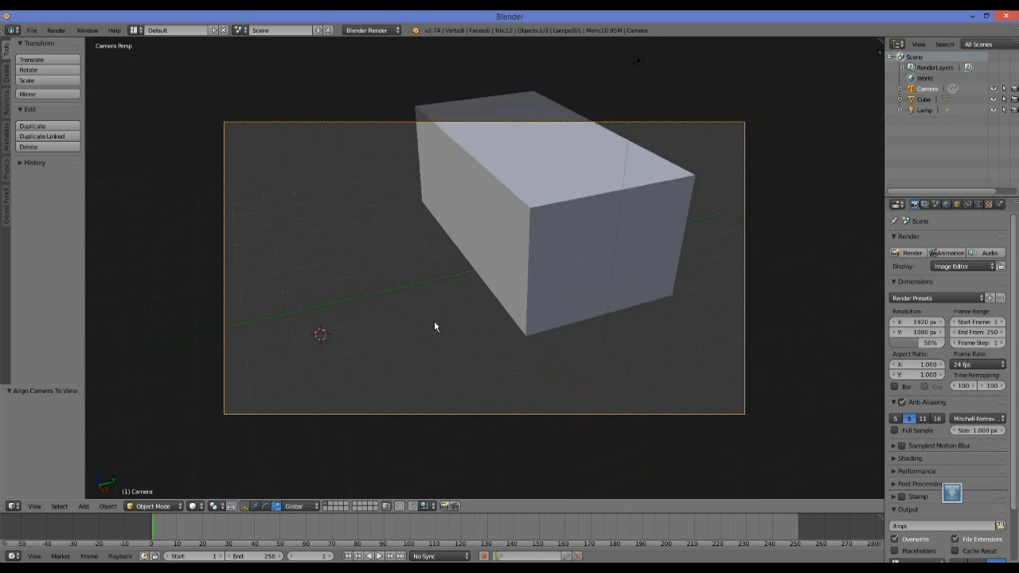
scroll(433, 326, down, 2)
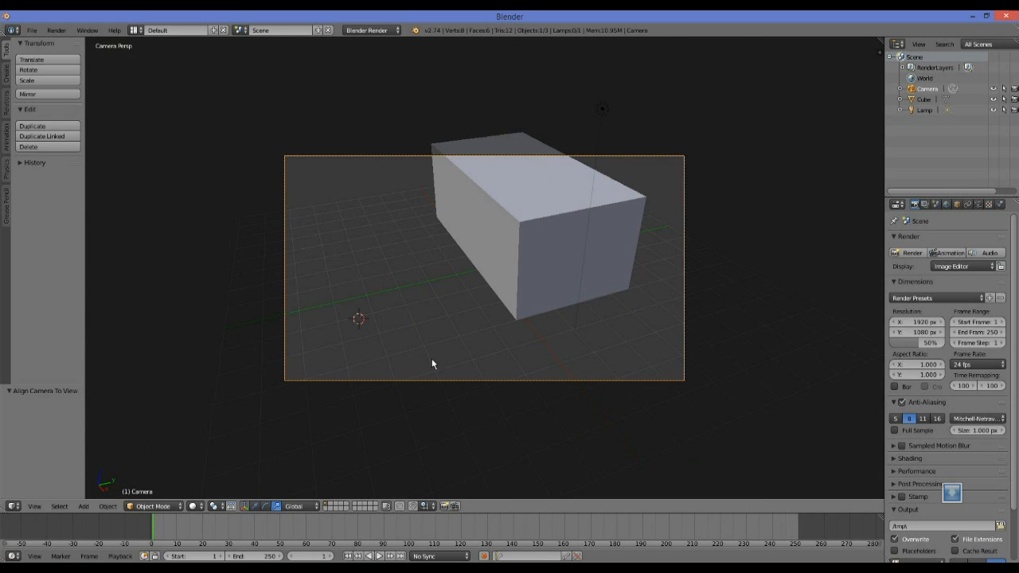
mouse_move(515, 365)
middle_down()
mouse_move(491, 369)
mouse_move(481, 359)
mouse_move(552, 337)
mouse_move(455, 362)
mouse_move(532, 357)
middle_up()
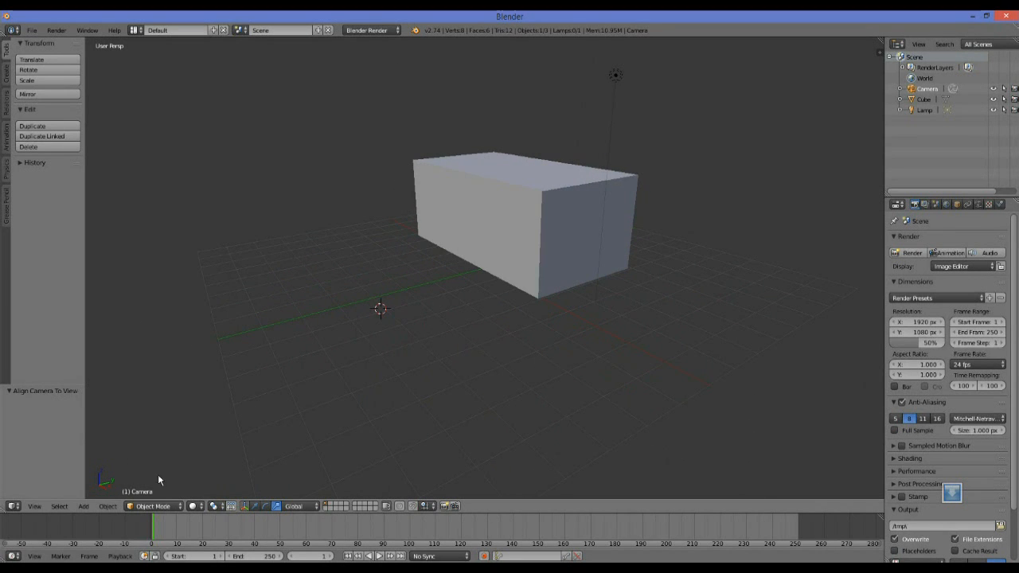
click(34, 507)
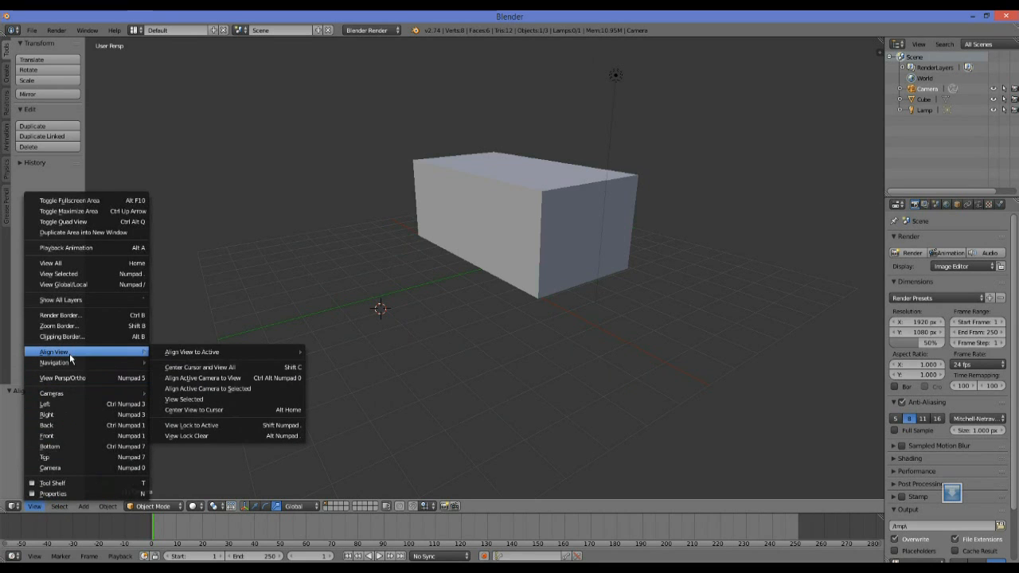
click(219, 378)
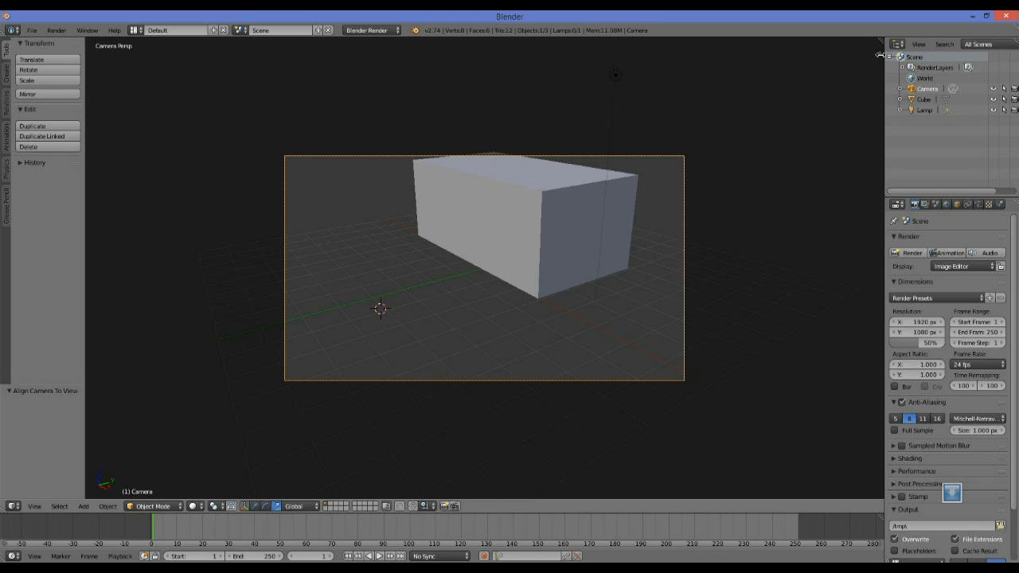
Show the viewport's properties region and enable Lock Camera to View.
key(n)
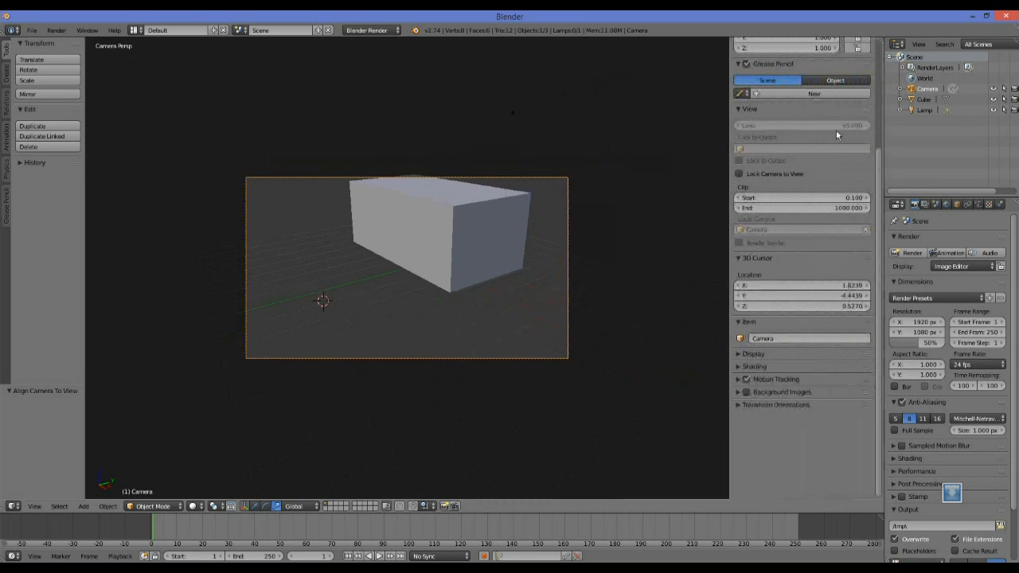
scroll(748, 242, up, 6)
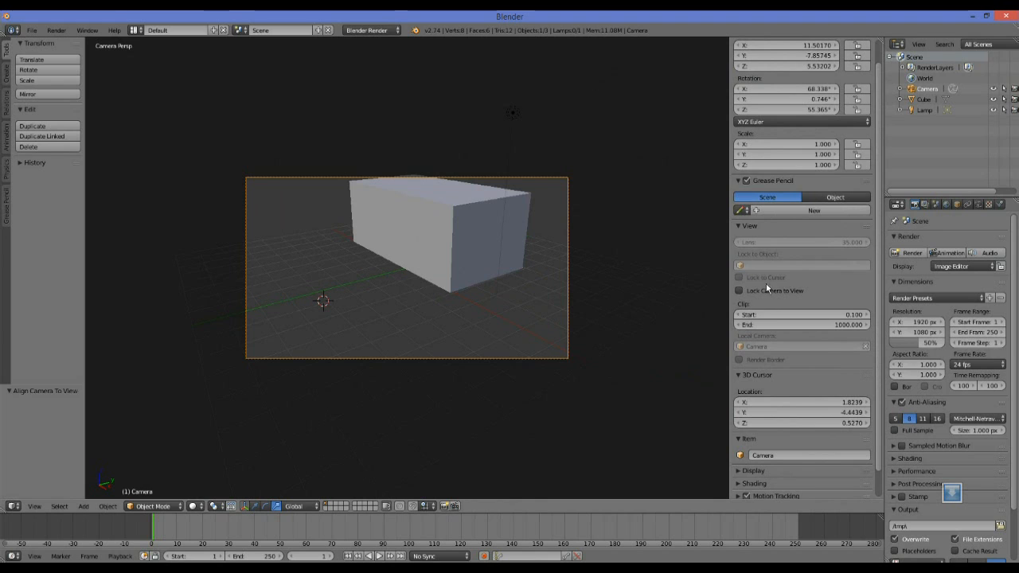
click(740, 226)
click(740, 226)
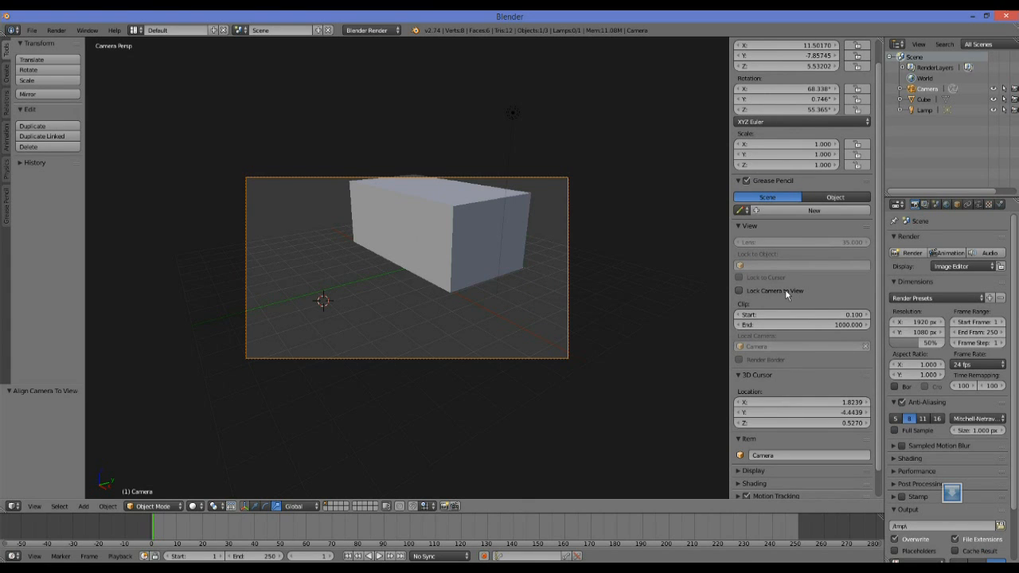
click(782, 294)
Reposition the locked camera to frame the whole box from its long side, at about X -1.05, Y -12.36, Z 8.59.
middle_drag(222, 383, 430, 314)
middle_drag(356, 306, 358, 336)
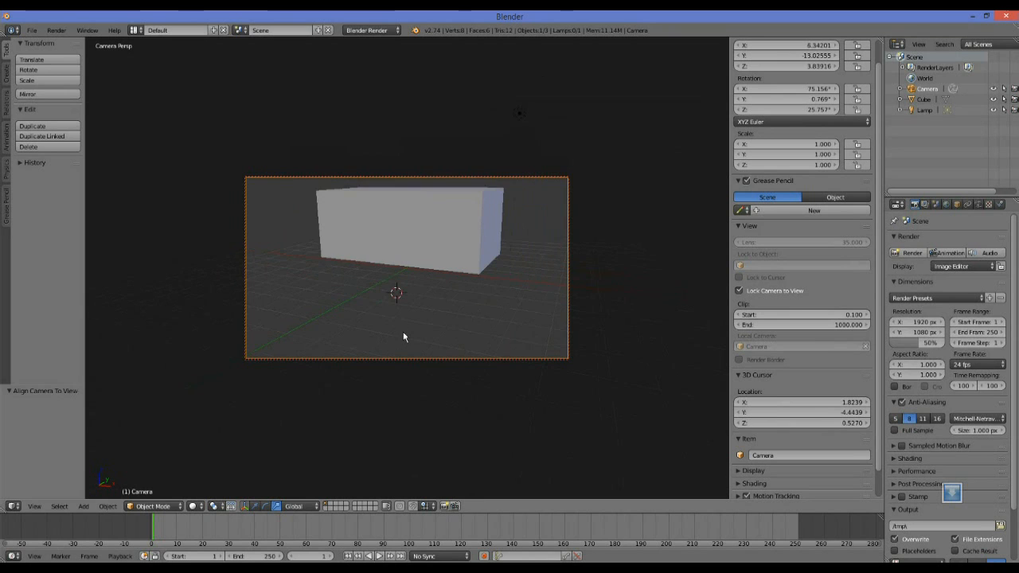
middle_drag(325, 289, 371, 279)
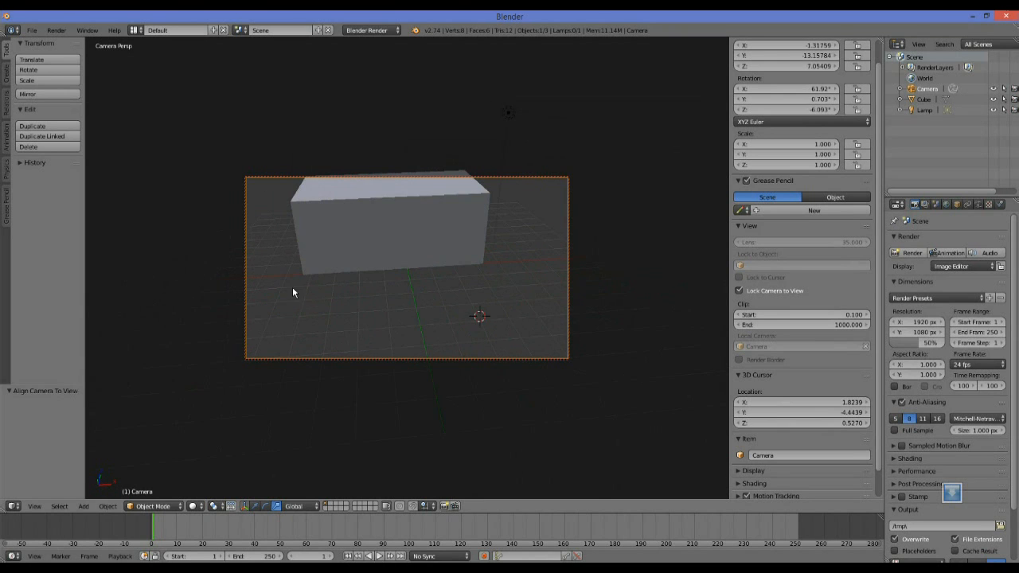
shift+middle_drag(387, 302, 604, 307)
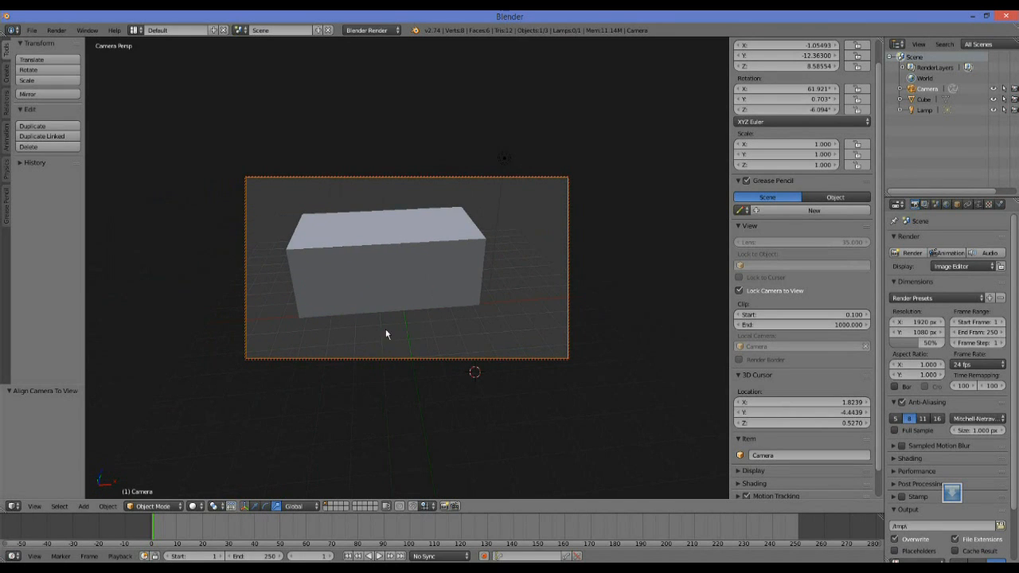
scroll(386, 325, up, 1)
scroll(385, 326, down, 1)
scroll(266, 309, down, 1)
scroll(265, 310, up, 2)
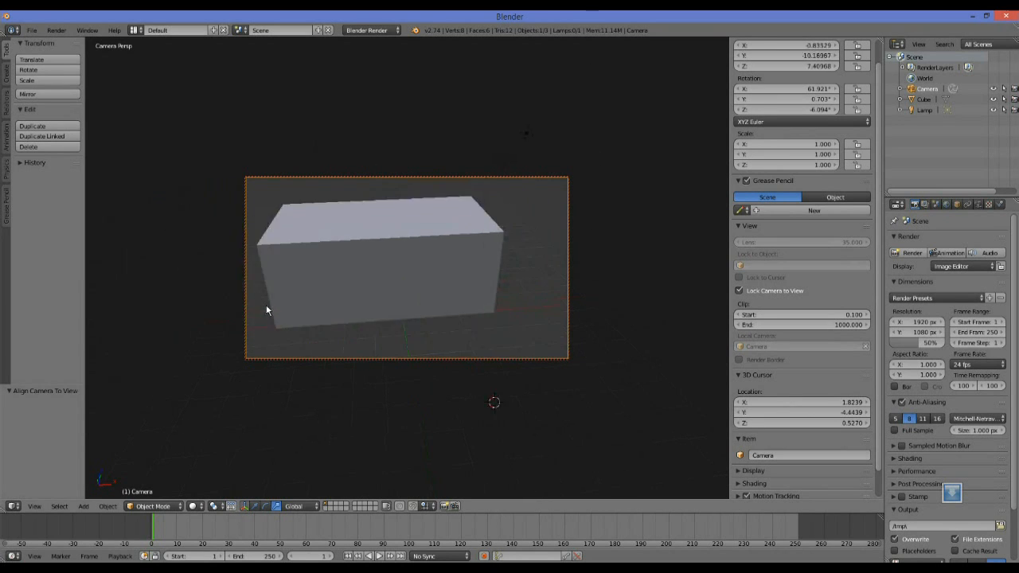
scroll(264, 309, down, 1)
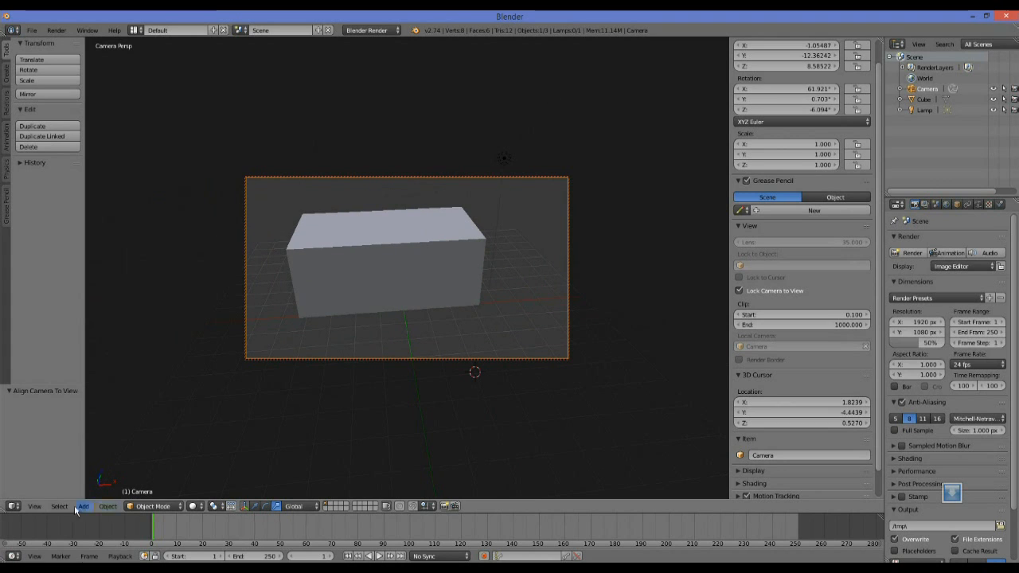
click(34, 506)
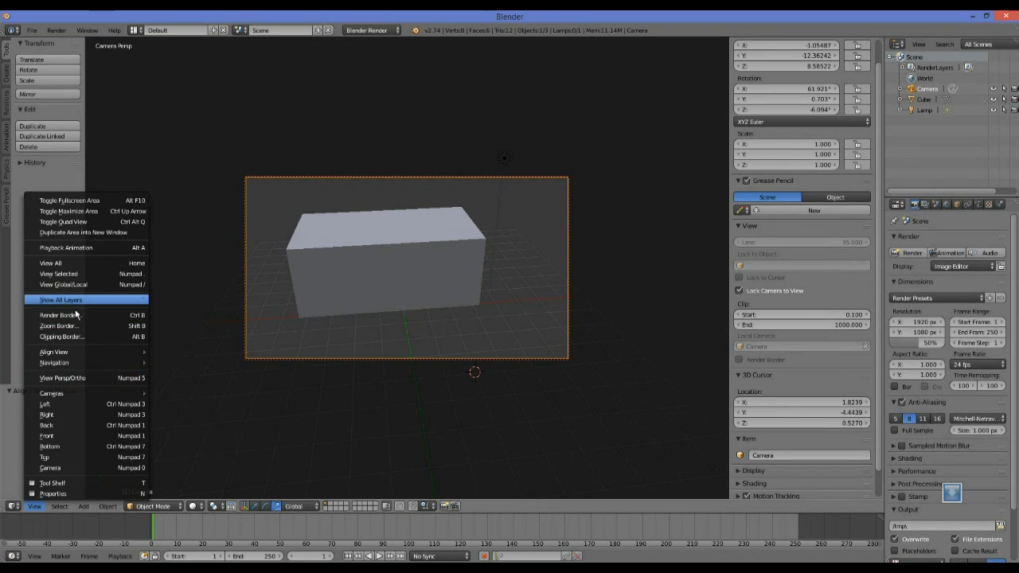
mouse_move(72, 352)
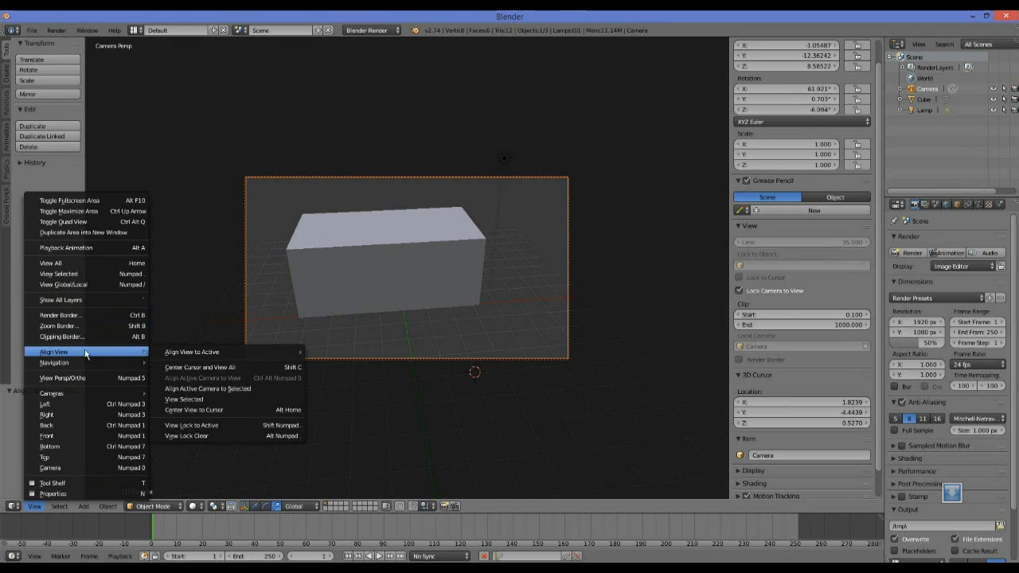
mouse_move(195, 351)
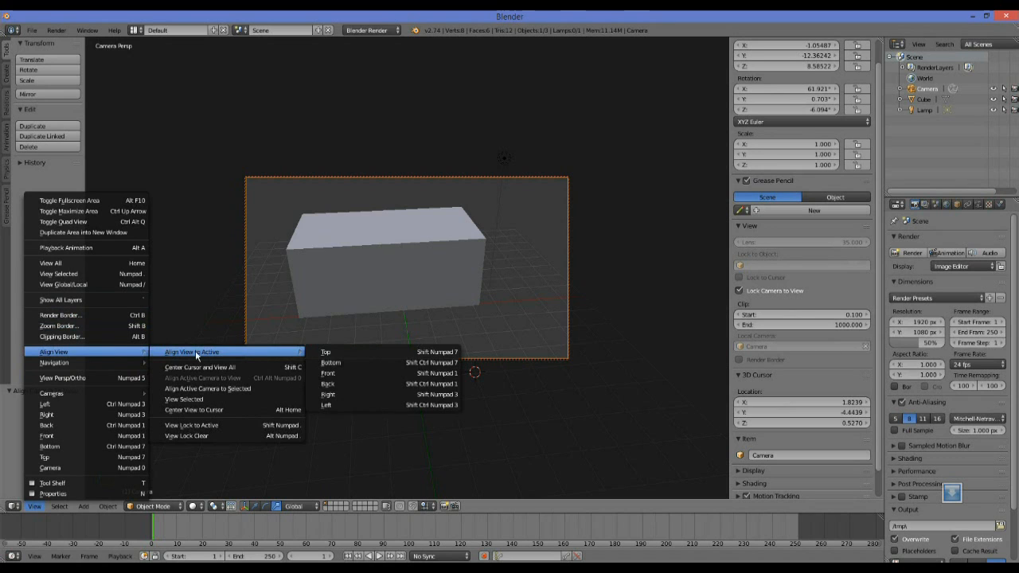
click(229, 390)
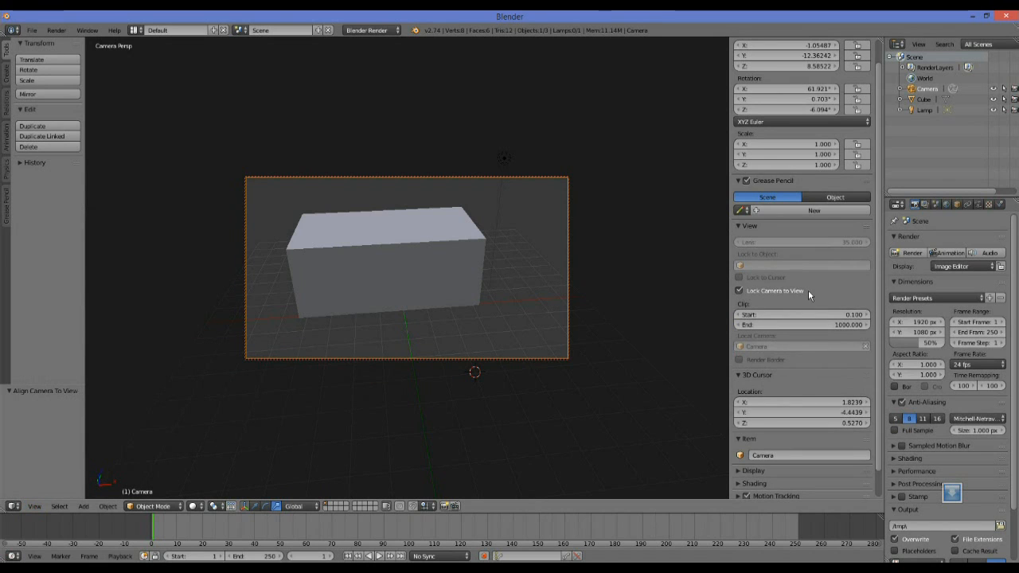
Turn off Lock Camera to View and enlarge the camera frame in the viewport without moving the camera.
scroll(290, 342, up, 3)
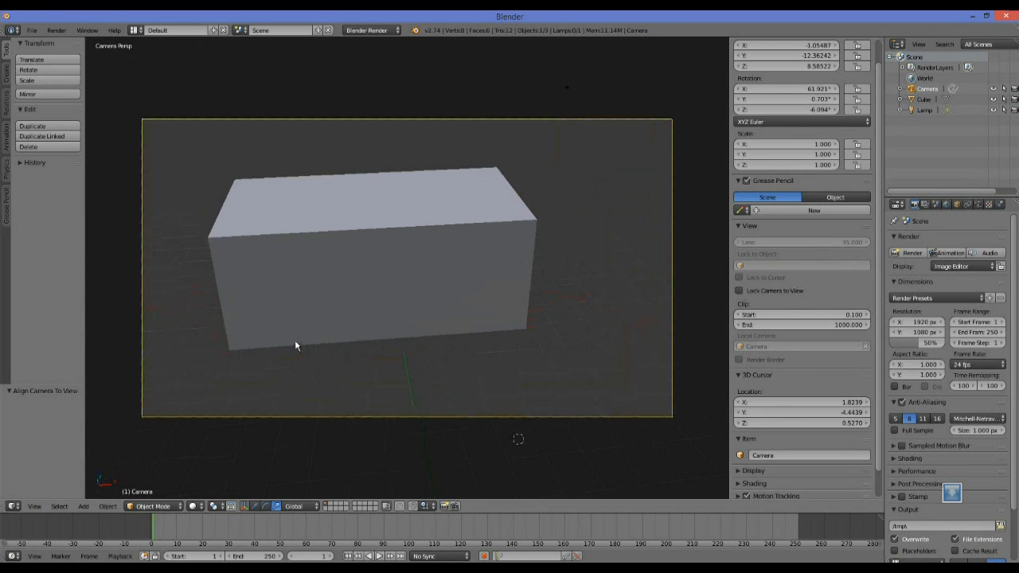
scroll(368, 316, down, 2)
scroll(367, 316, up, 3)
scroll(367, 316, down, 3)
scroll(368, 316, up, 2)
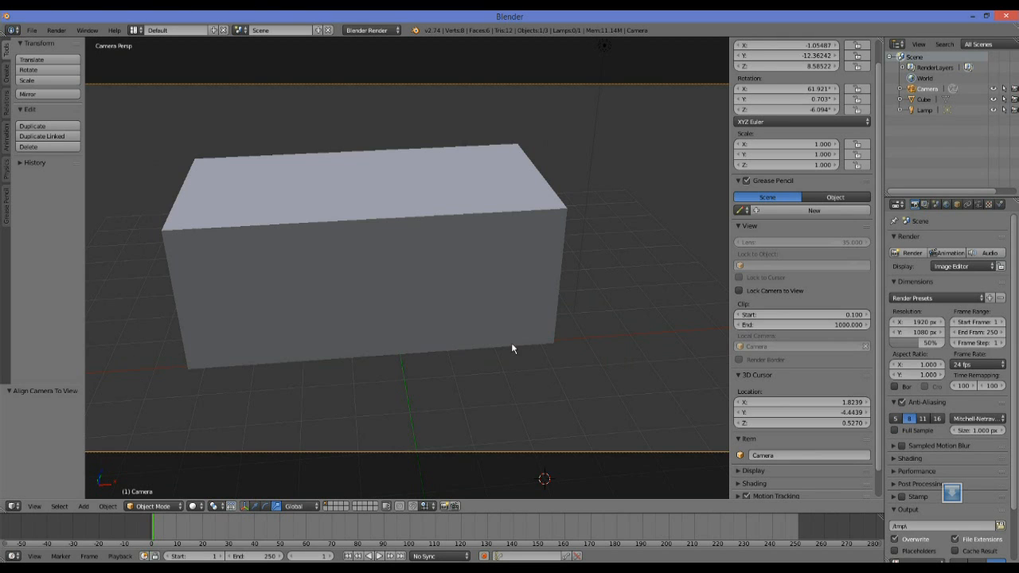
Enable Lock Camera to View and reposition the camera for a corner view of the box, at about X 13.28, Y -14.08, Z 10.19.
click(739, 290)
middle_drag(605, 337, 673, 319)
middle_drag(501, 327, 335, 359)
middle_drag(230, 368, 298, 371)
scroll(477, 384, down, 3)
scroll(470, 374, up, 2)
scroll(374, 390, down, 1)
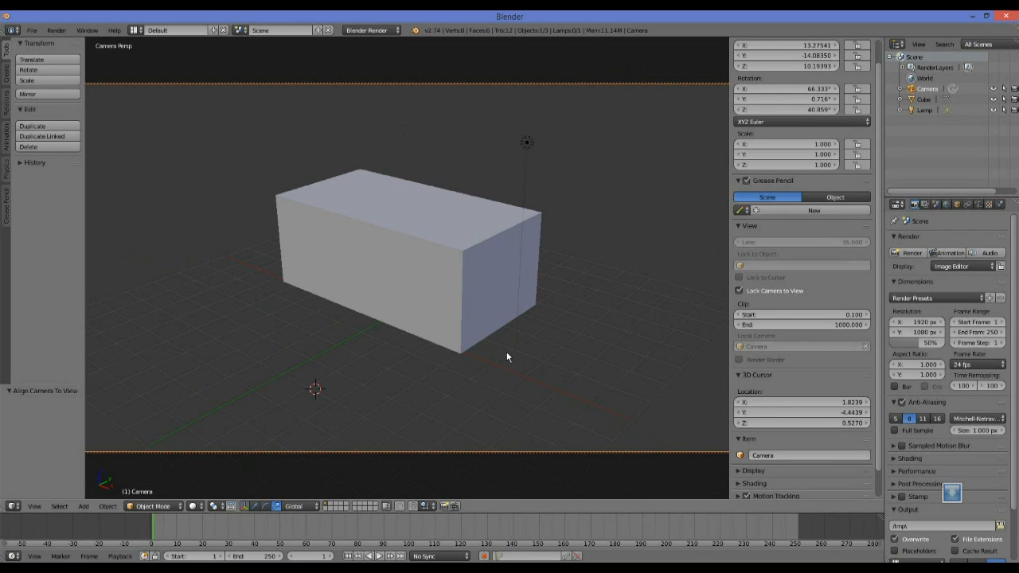
Place the 3D cursor on the box's long side at about X 0.99, Y -0.42, Z 2.31 and delete the box.
click(398, 269)
right_click(452, 301)
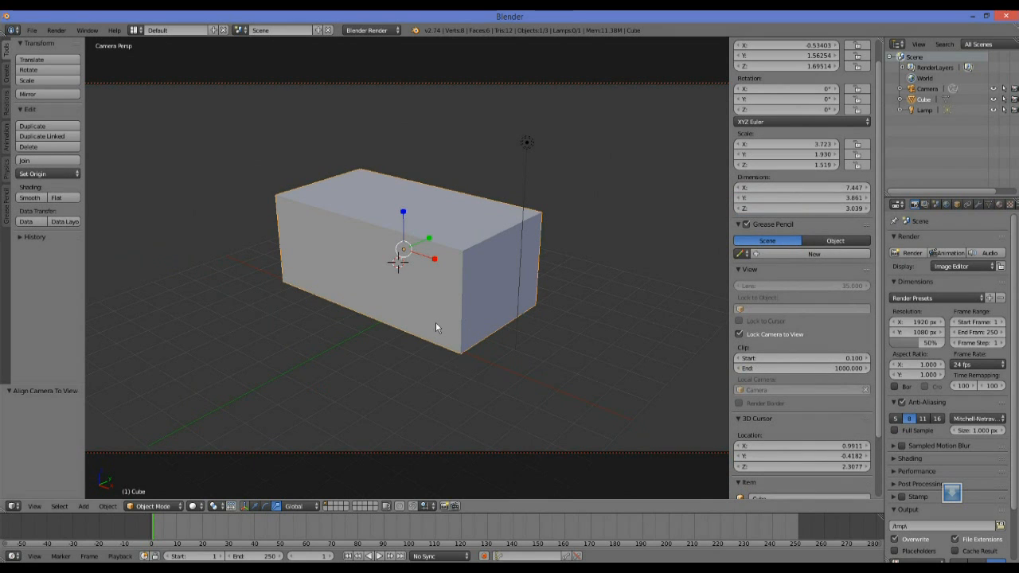
key(x)
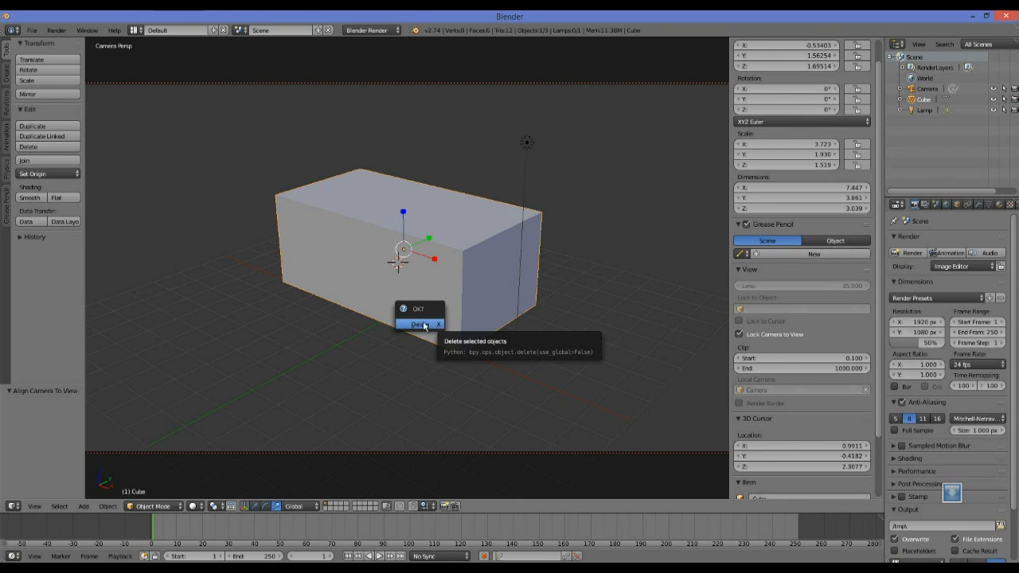
click(422, 323)
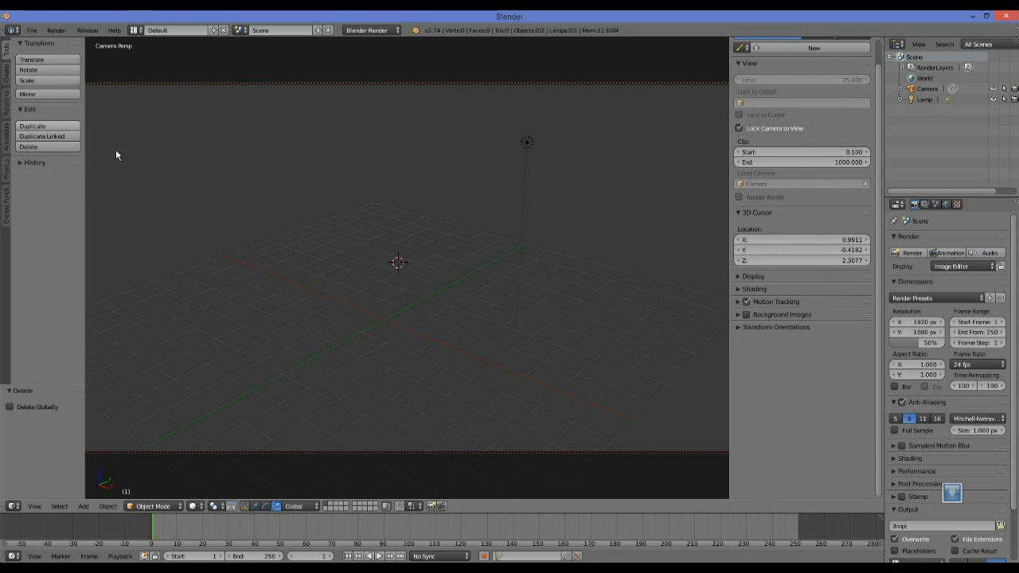
Add a text object at the 3D cursor and bring the camera closer to it.
click(7, 76)
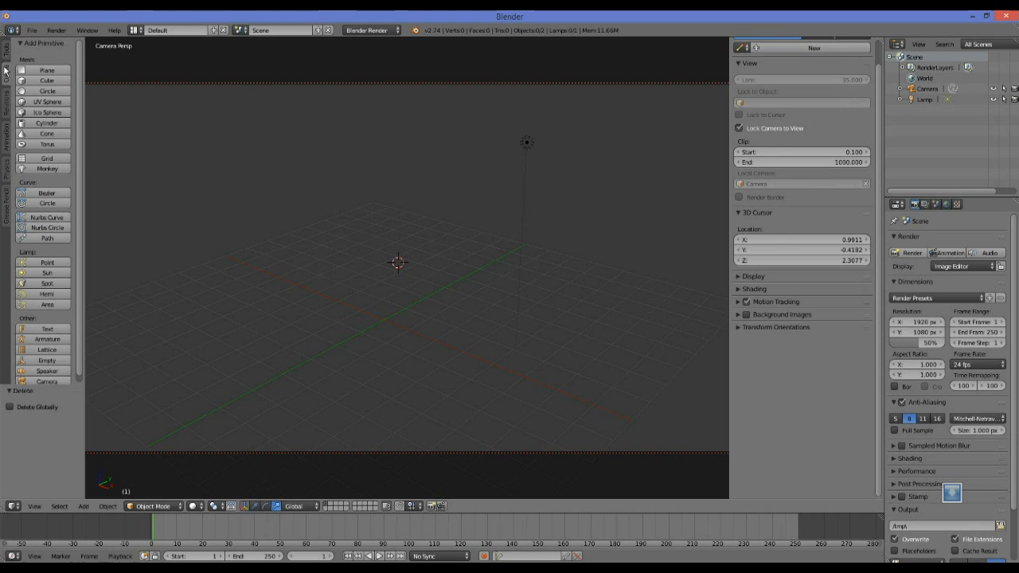
scroll(74, 125, down, 1)
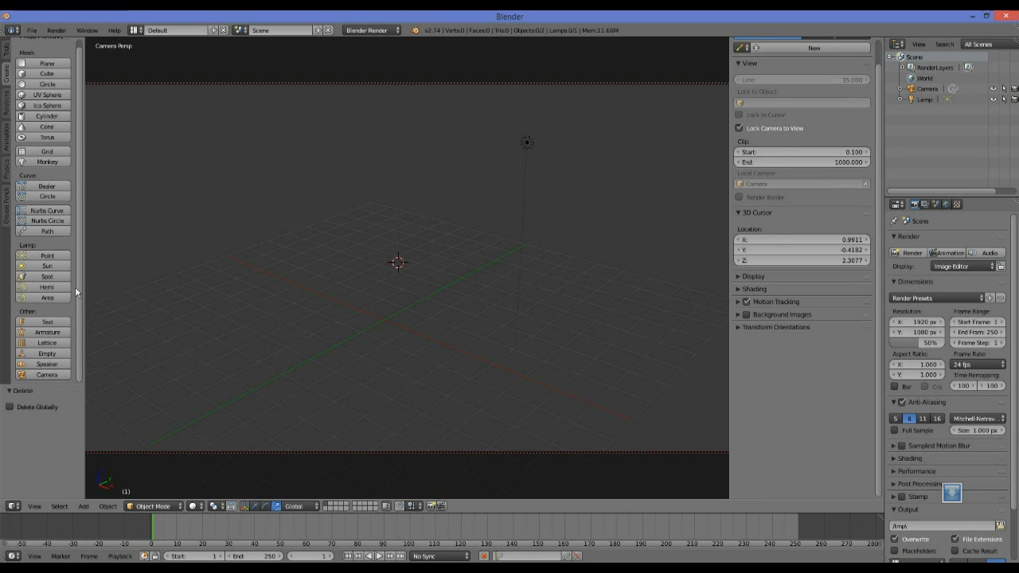
click(31, 322)
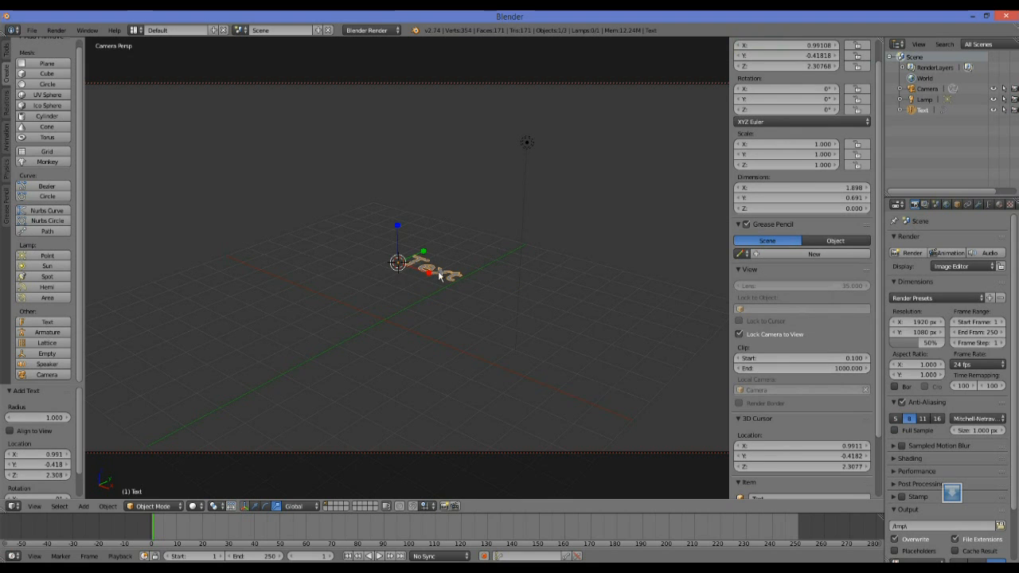
scroll(442, 301, up, 5)
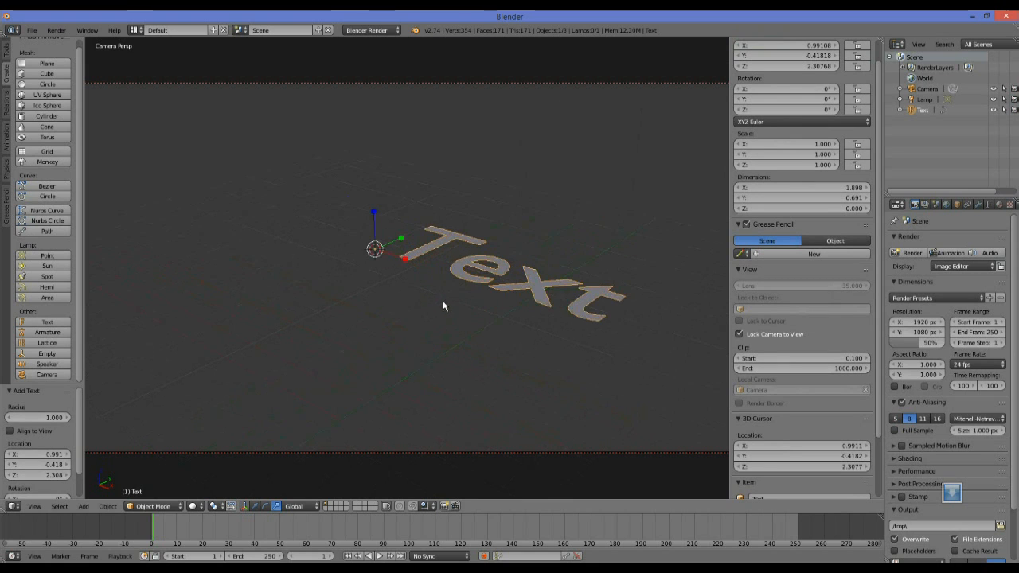
Scale the text along X to about 0.929 and move it to about X 0.25, Y -0.53, Z 2.35.
mouse_move(383, 327)
middle_down()
mouse_move(423, 338)
mouse_move(422, 325)
mouse_move(372, 312)
middle_up()
drag(419, 275, 404, 282)
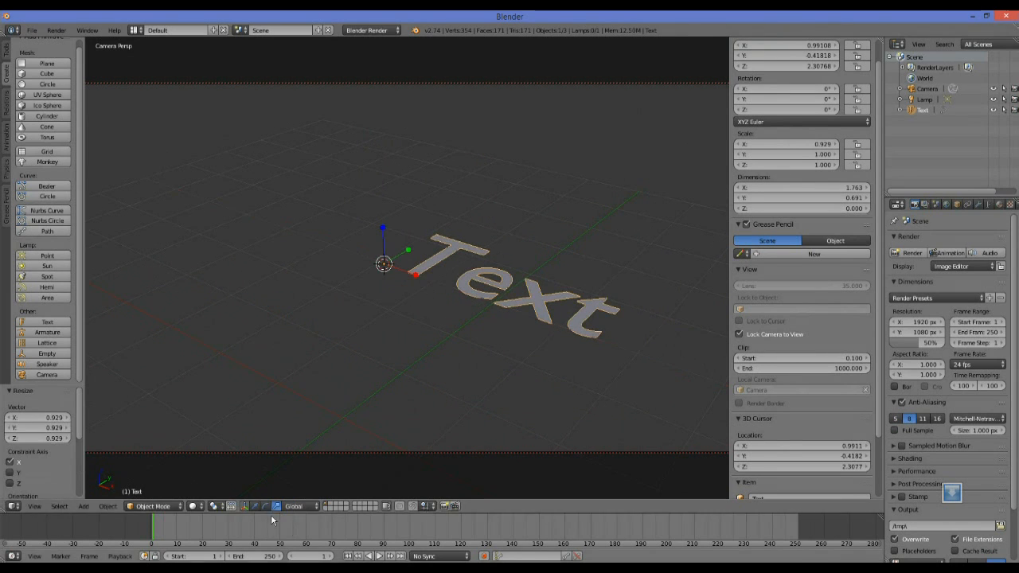
click(255, 506)
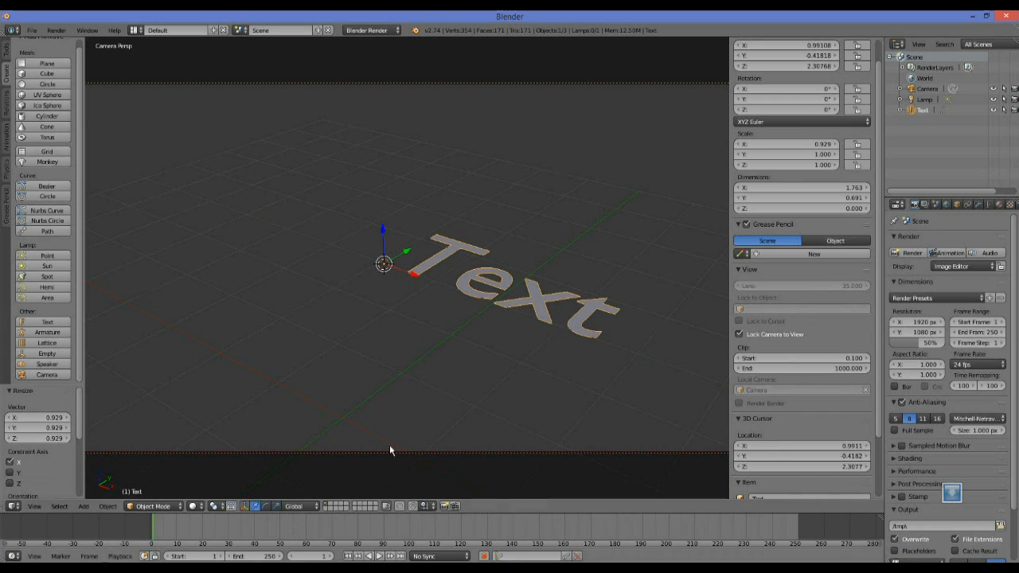
drag(398, 273, 334, 266)
mouse_move(346, 228)
mouse_down()
mouse_move(363, 210)
mouse_move(340, 233)
mouse_up()
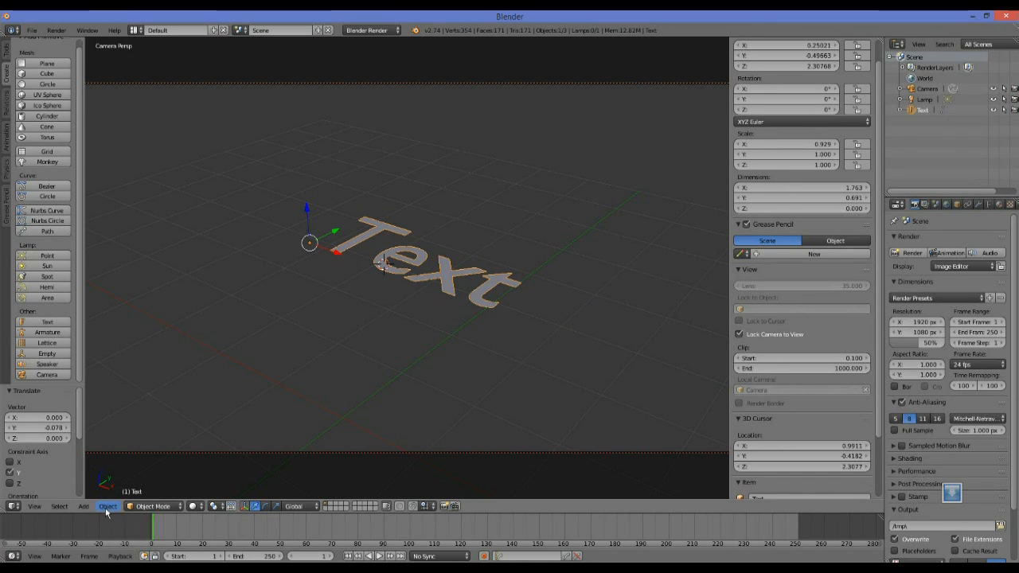
drag(332, 232, 301, 225)
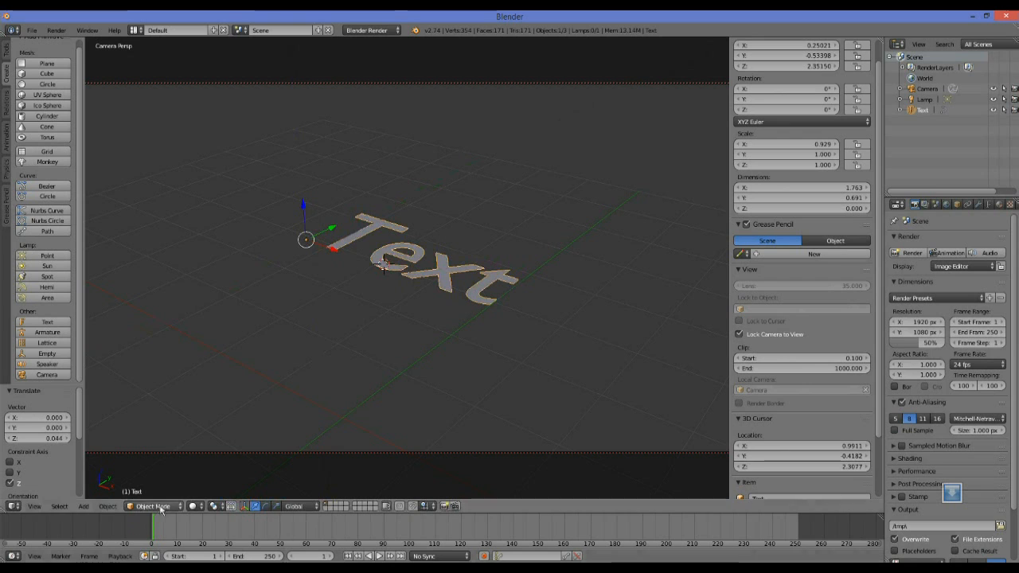
Toggle the text object between Object Mode and Edit Mode, ending in Edit Mode.
click(108, 506)
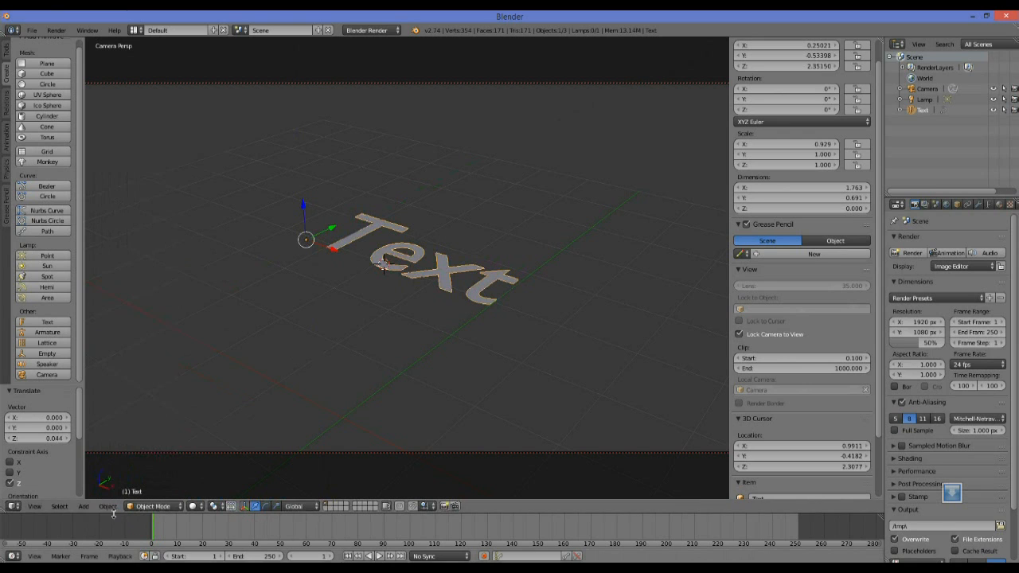
click(158, 508)
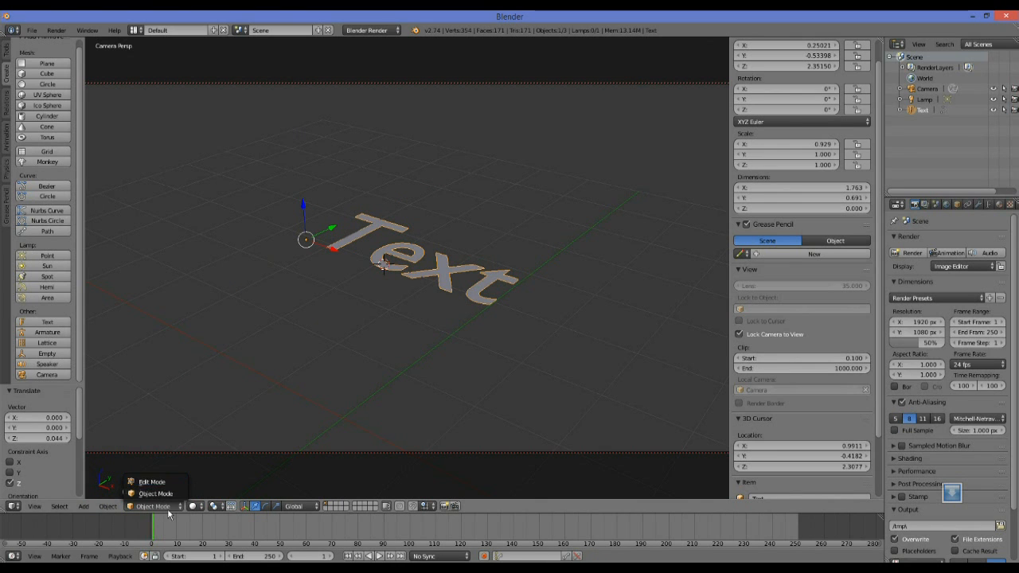
click(151, 482)
key(Tab)
key(Tab)
key(Tab)
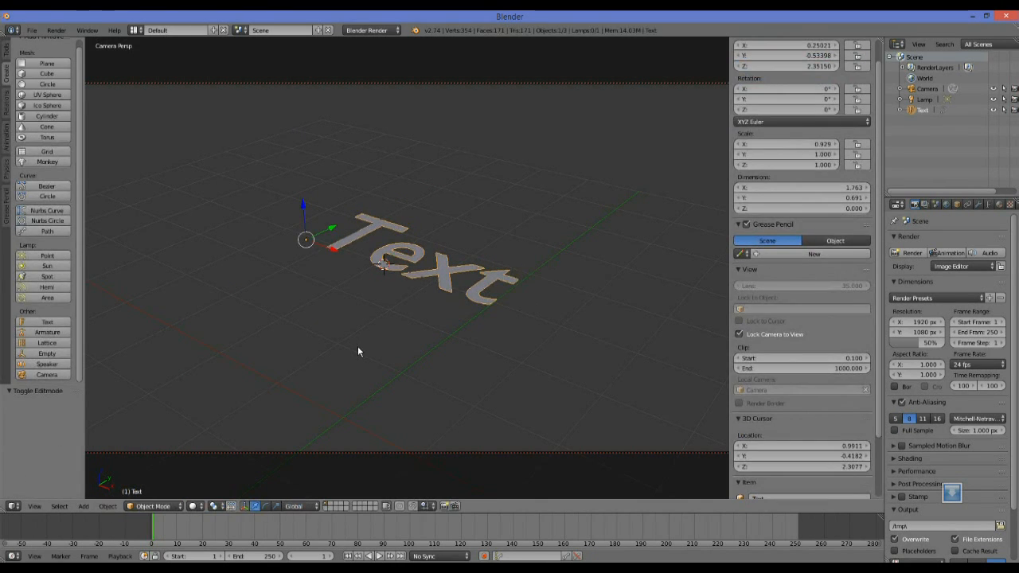
key(Tab)
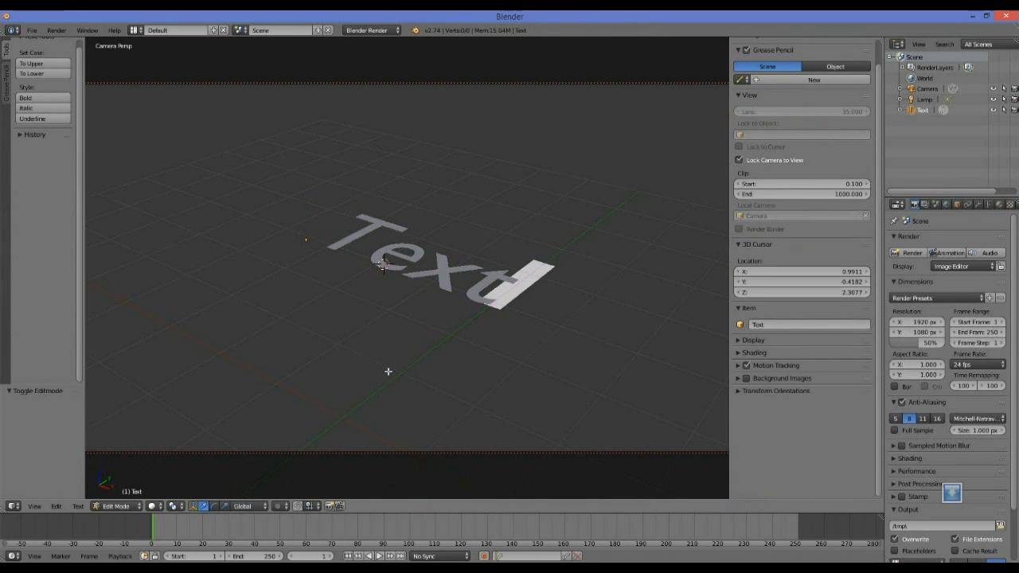
Replace the object's wording with "Dog" and return to Object Mode.
key(BackSpace)
key(BackSpace)
key(BackSpace)
key(BackSpace)
text(T)
key(BackSpace)
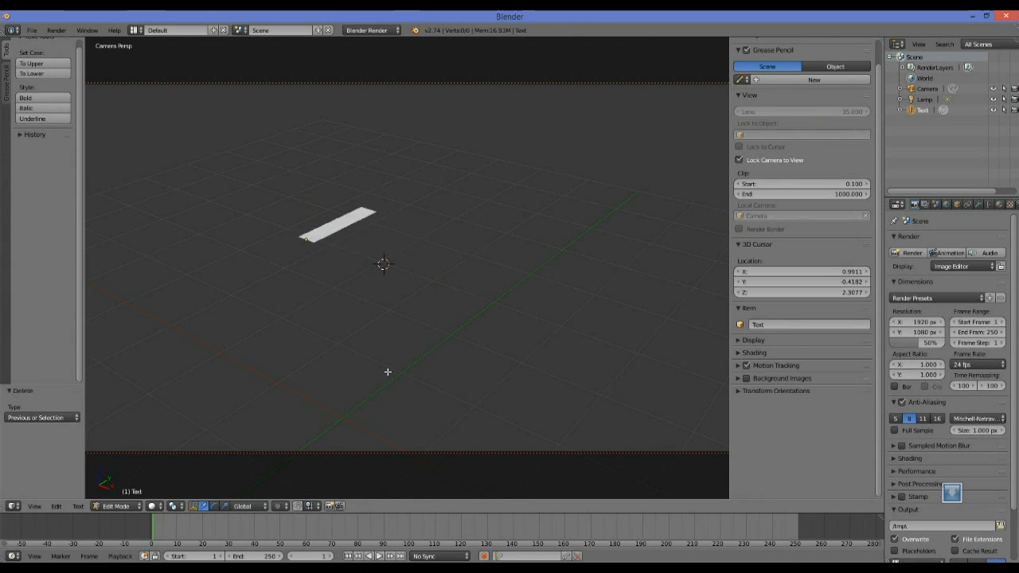
text(Dog)
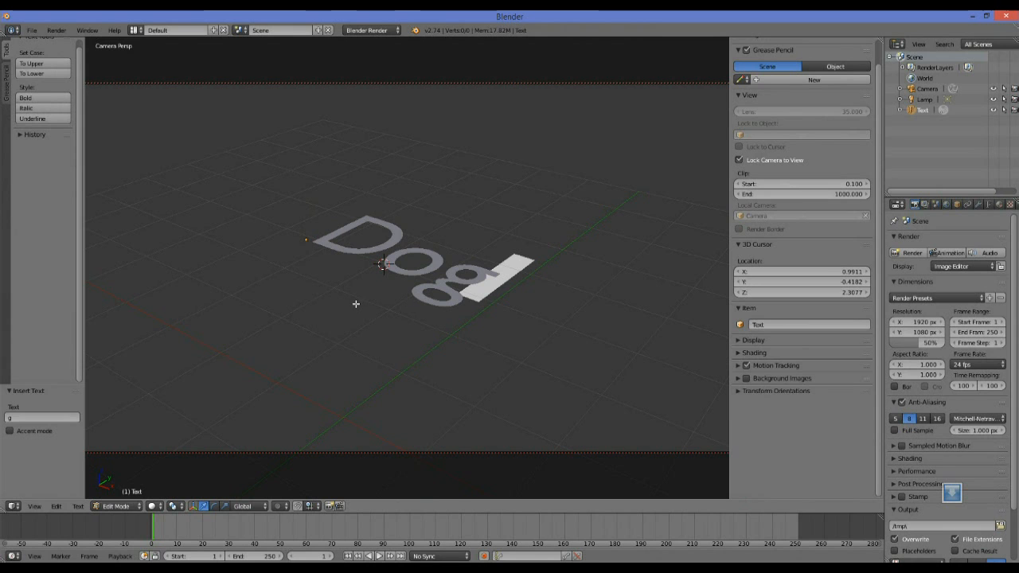
key(Tab)
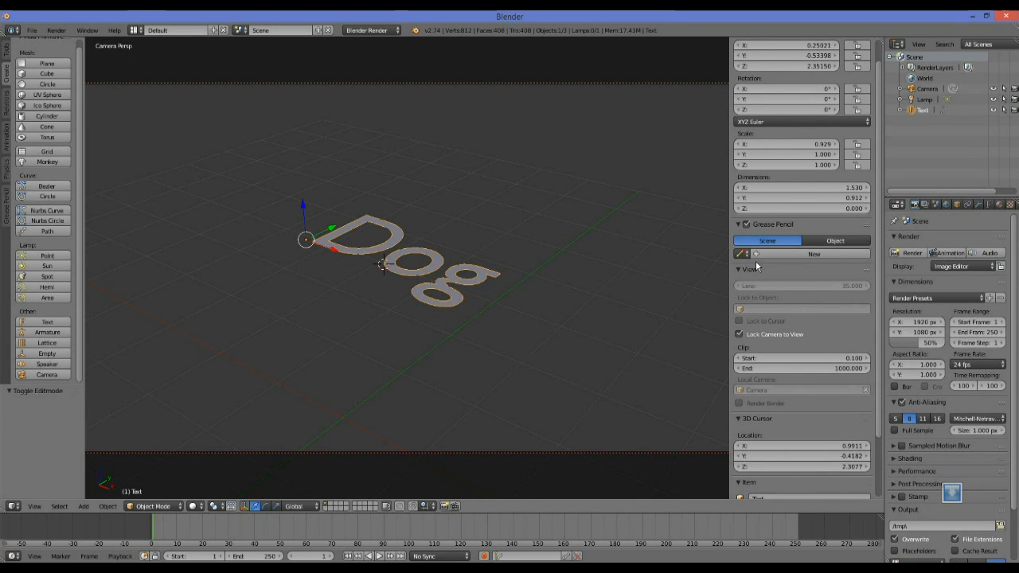
Replace the viewport's properties region with a wider properties editor and show the text's geometry and font settings there.
drag(726, 48, 837, 124)
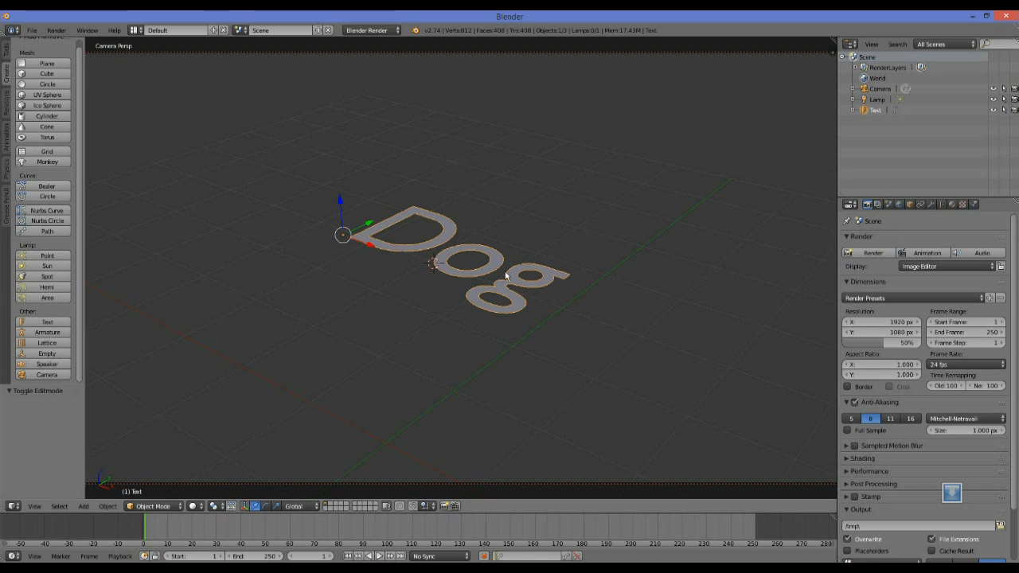
click(942, 205)
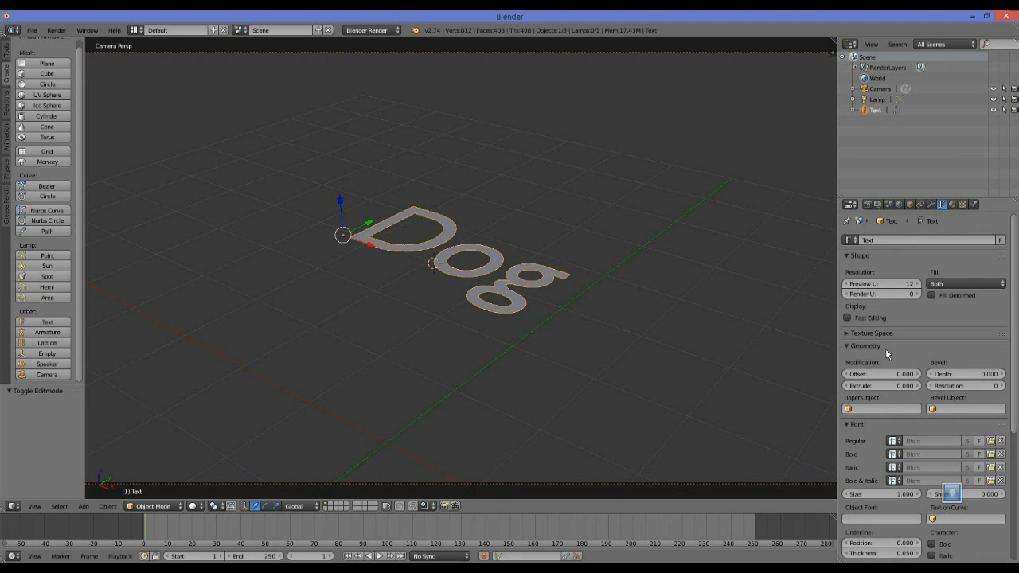
scroll(947, 366, down, 3)
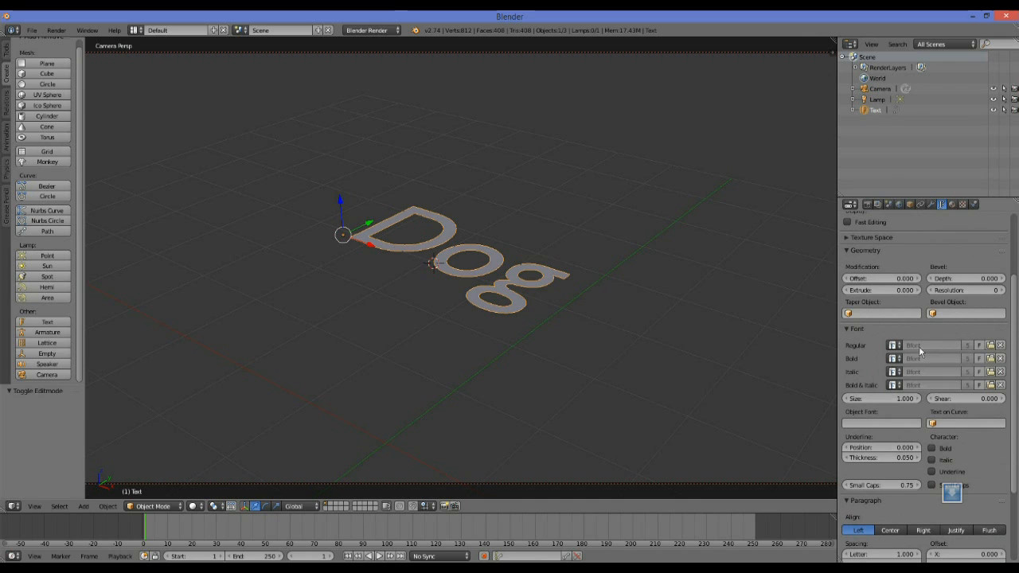
Browse the C:\Windows\Fonts folder for the text's Regular font and leave the browser without loading one.
click(990, 347)
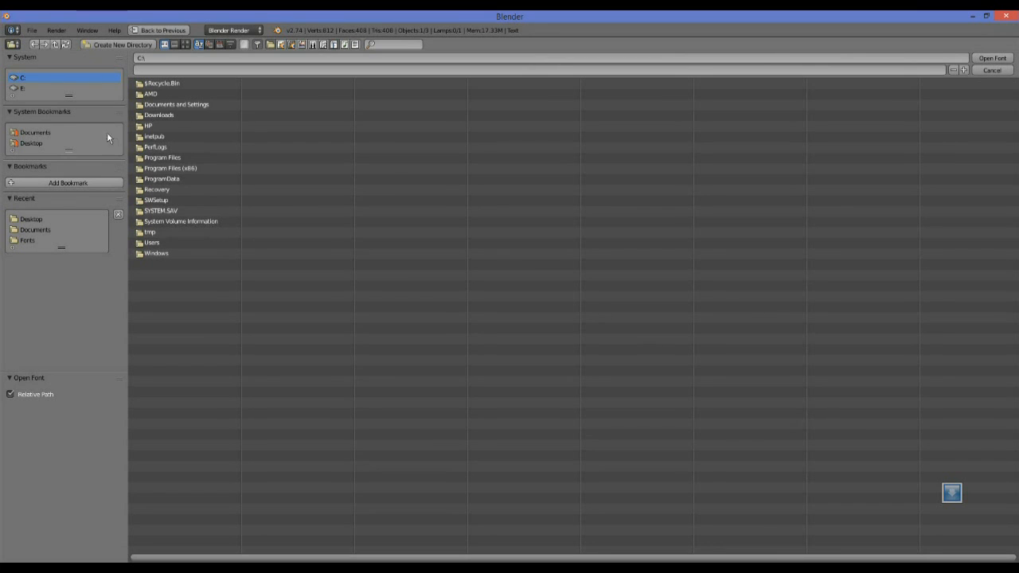
click(162, 252)
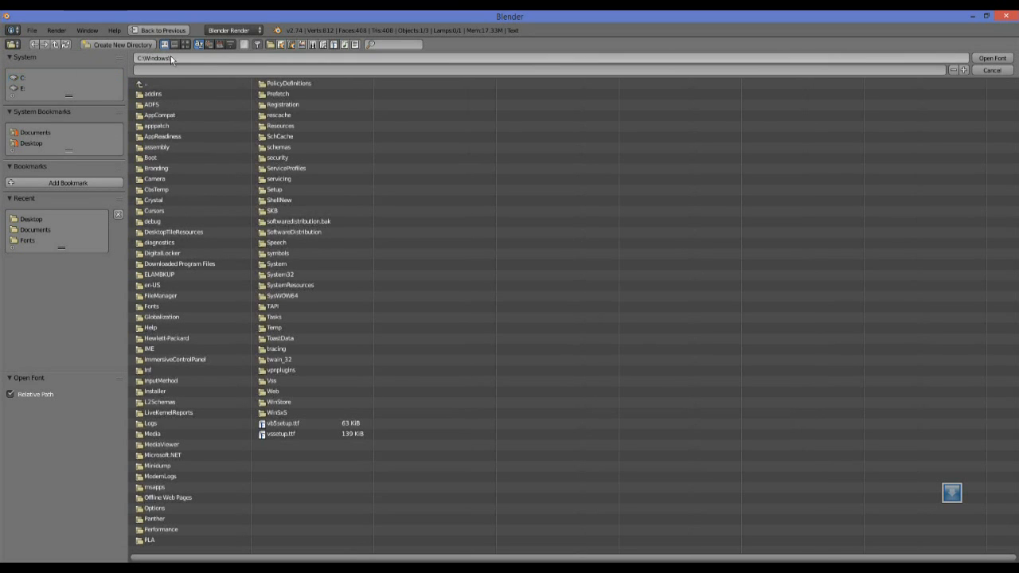
click(140, 60)
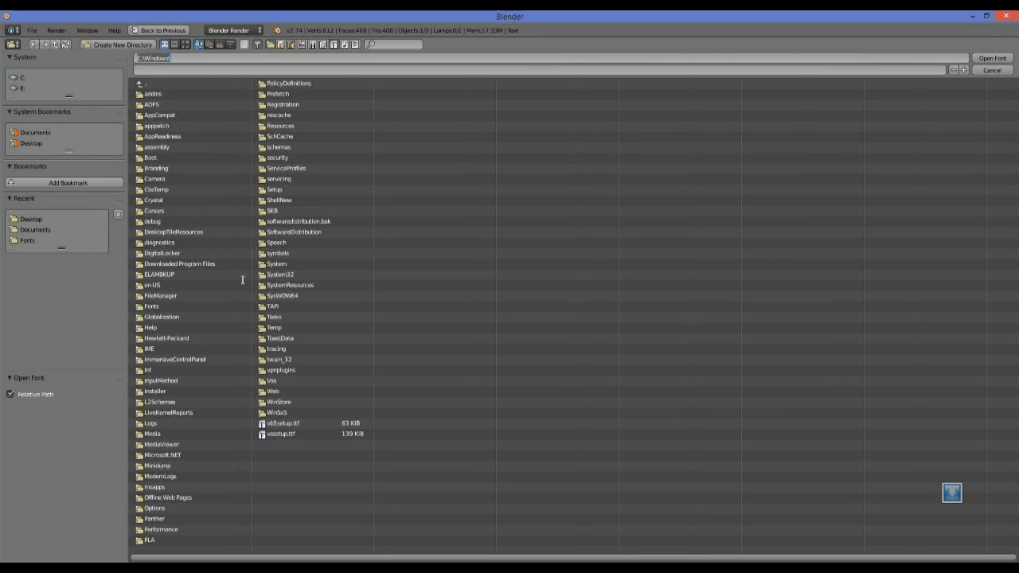
click(285, 478)
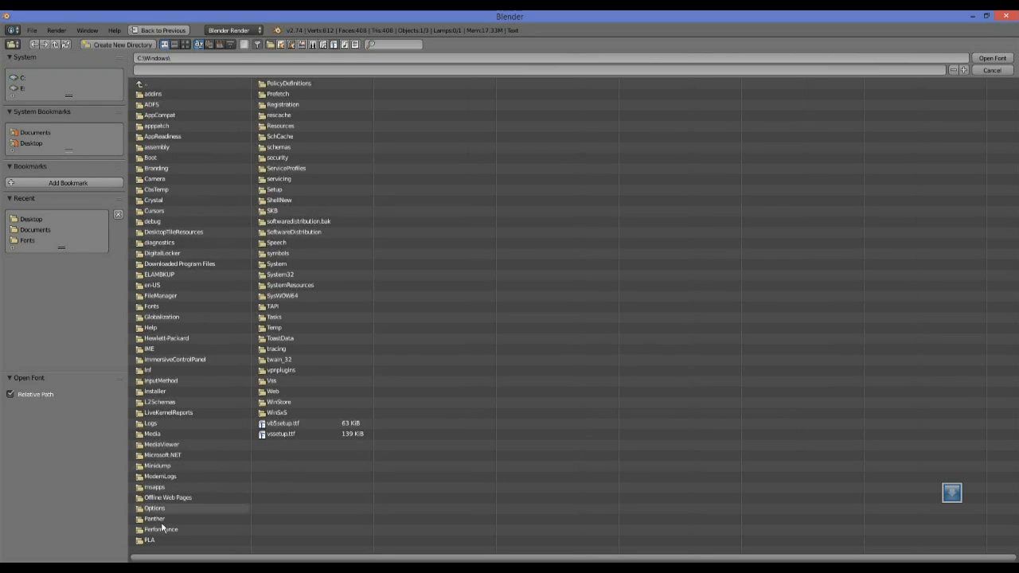
click(161, 306)
click(162, 306)
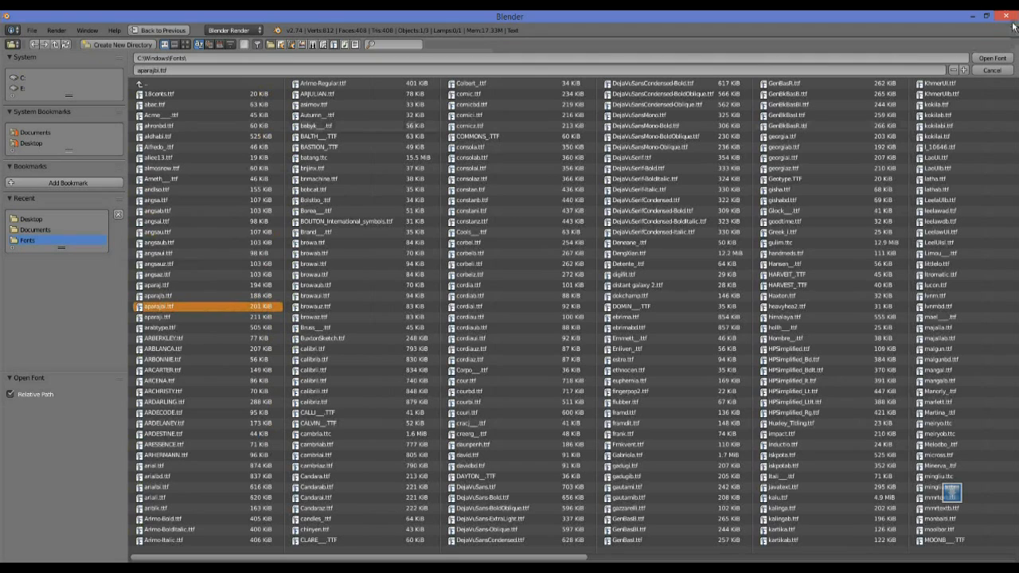
click(569, 333)
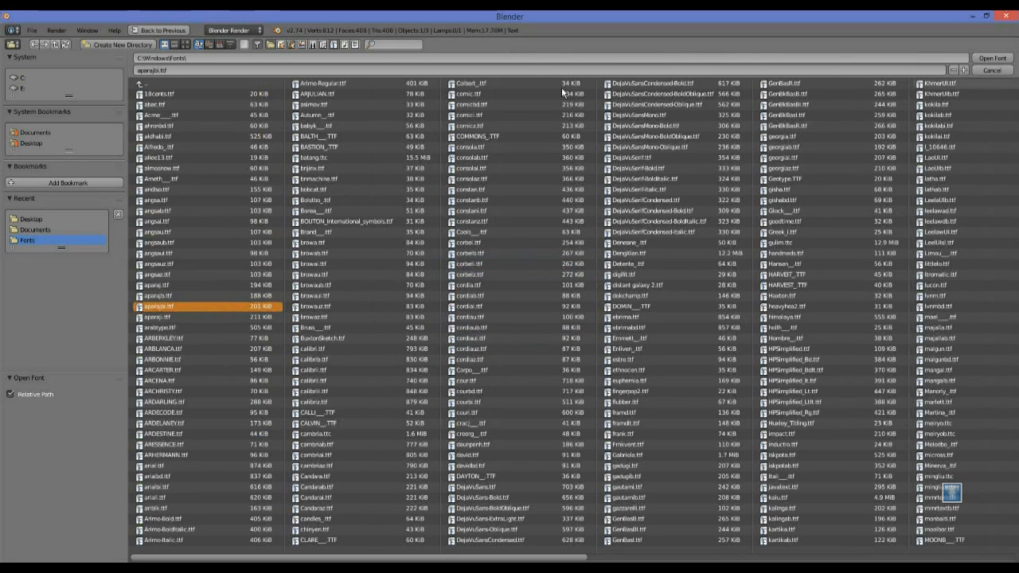
click(990, 70)
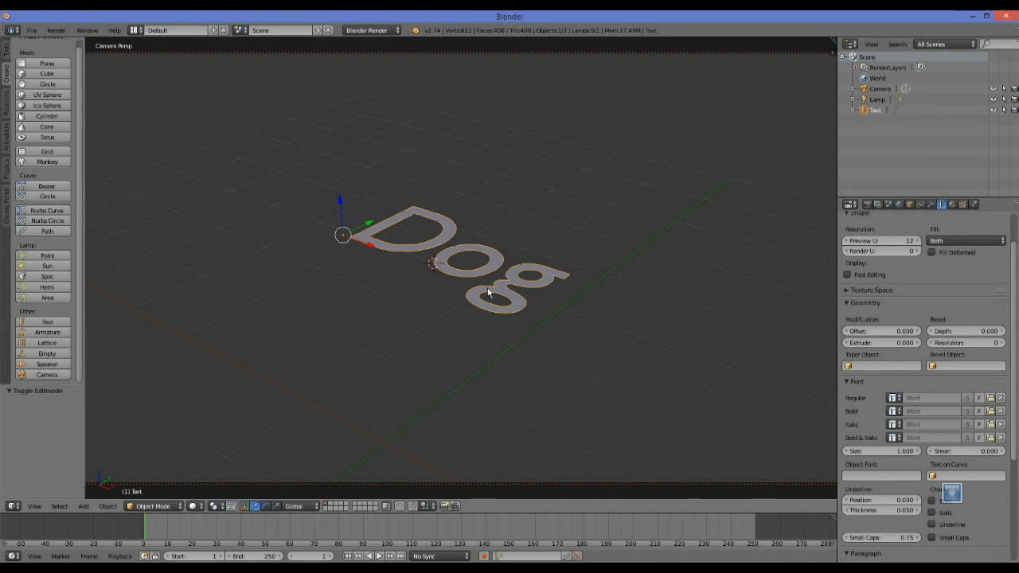
Set the text geometry's offset to 0.014 and extrude it by 0.673.
scroll(912, 249, up, 2)
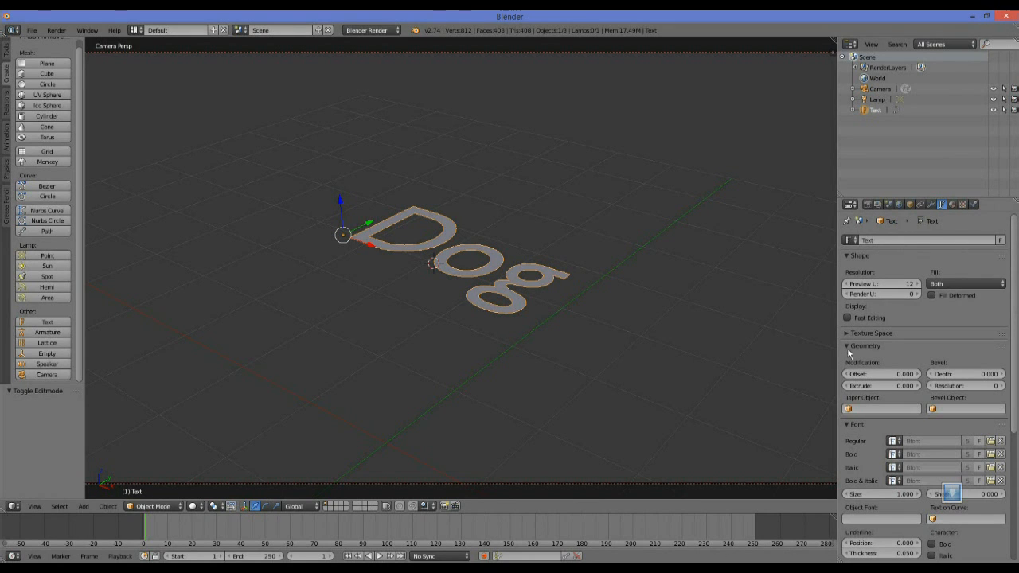
scroll(869, 340, down, 2)
scroll(869, 340, up, 2)
drag(882, 373, 905, 385)
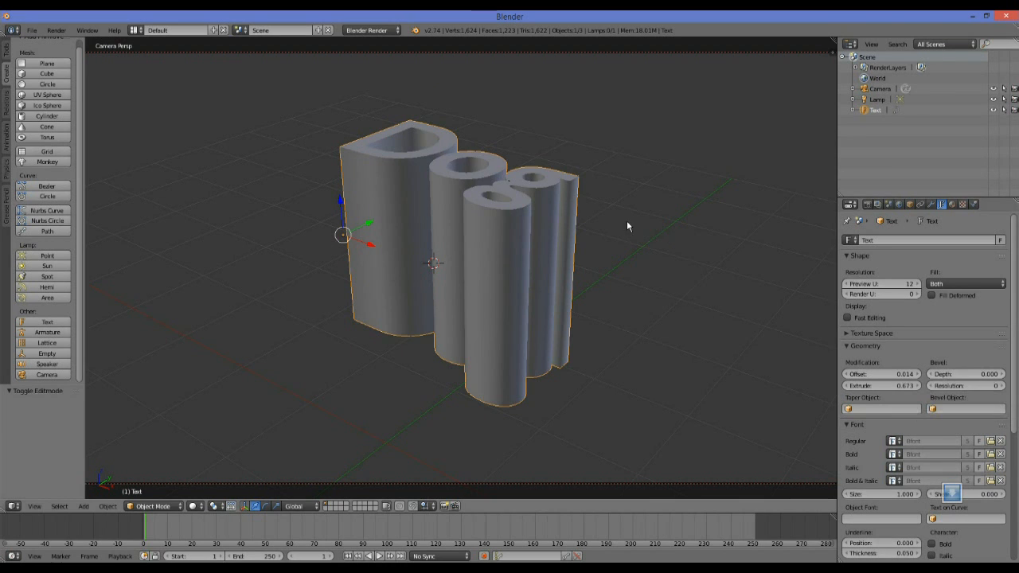
Round the edges of the extruded text with a bevel depth of 0.015 and a bevel resolution of 2.
scroll(629, 220, up, 8)
scroll(635, 215, down, 3)
middle_drag(636, 149, 624, 173)
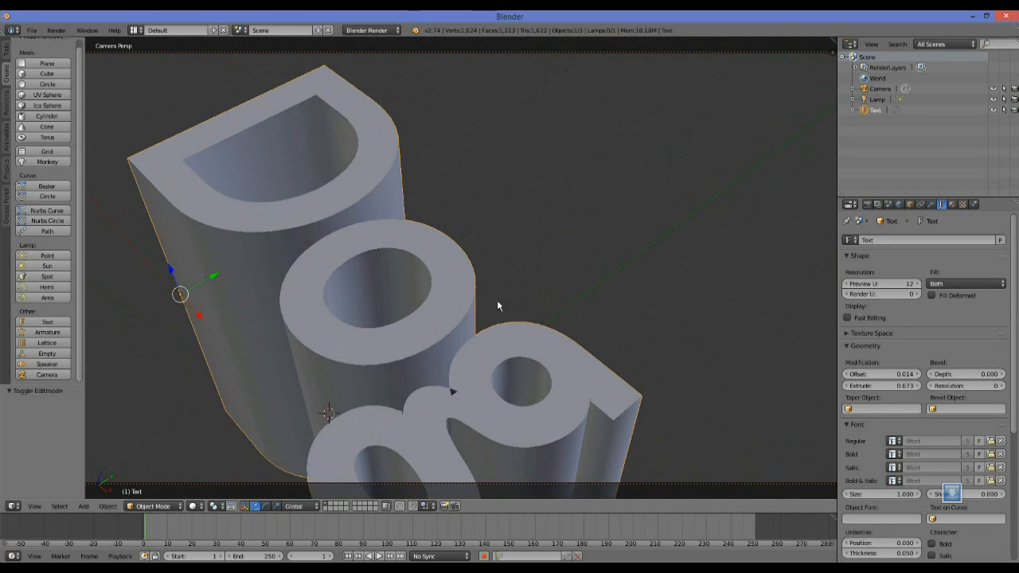
scroll(460, 323, up, 6)
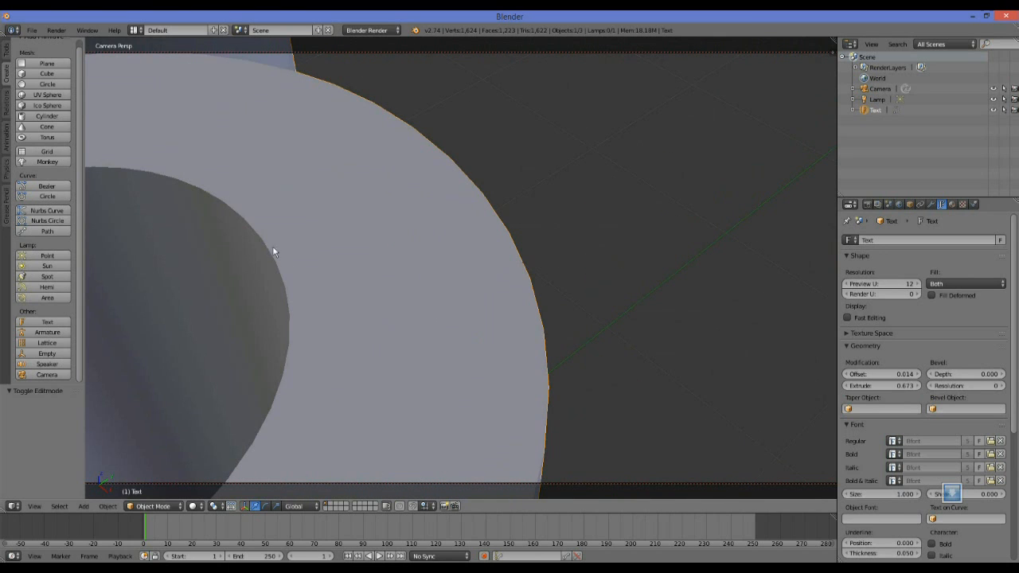
scroll(419, 398, down, 5)
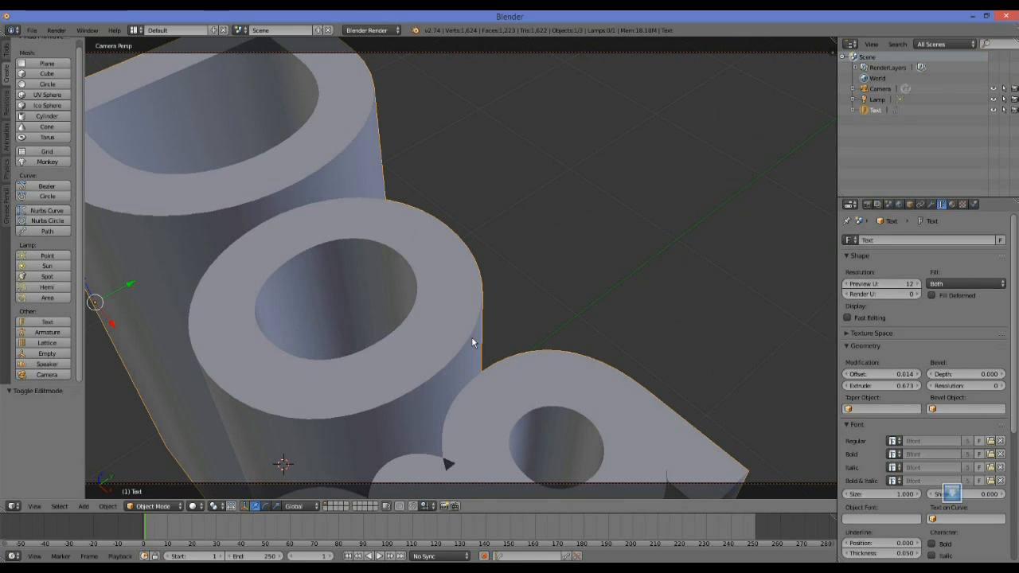
drag(947, 377, 977, 377)
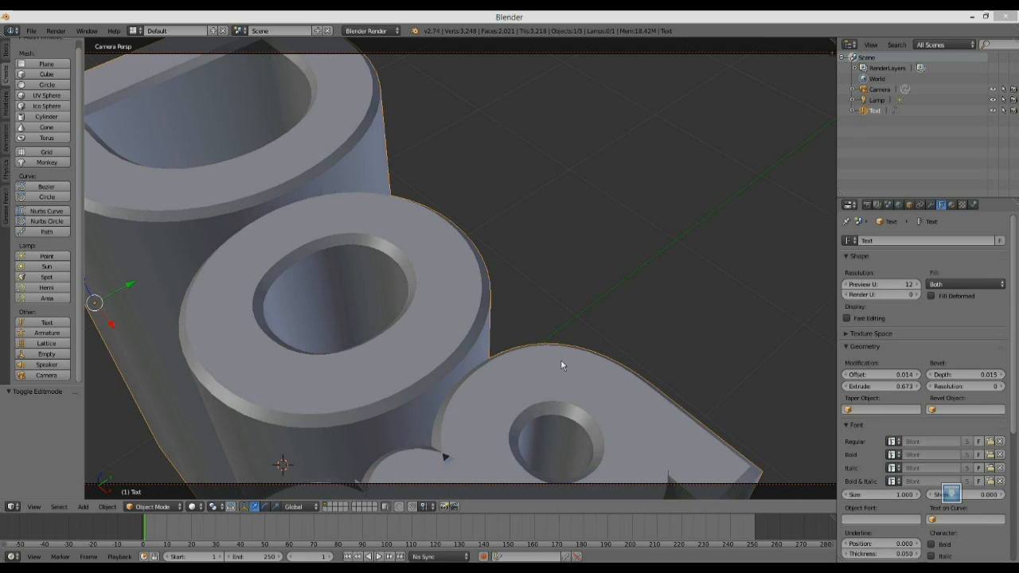
click(965, 386)
drag(965, 385, 986, 386)
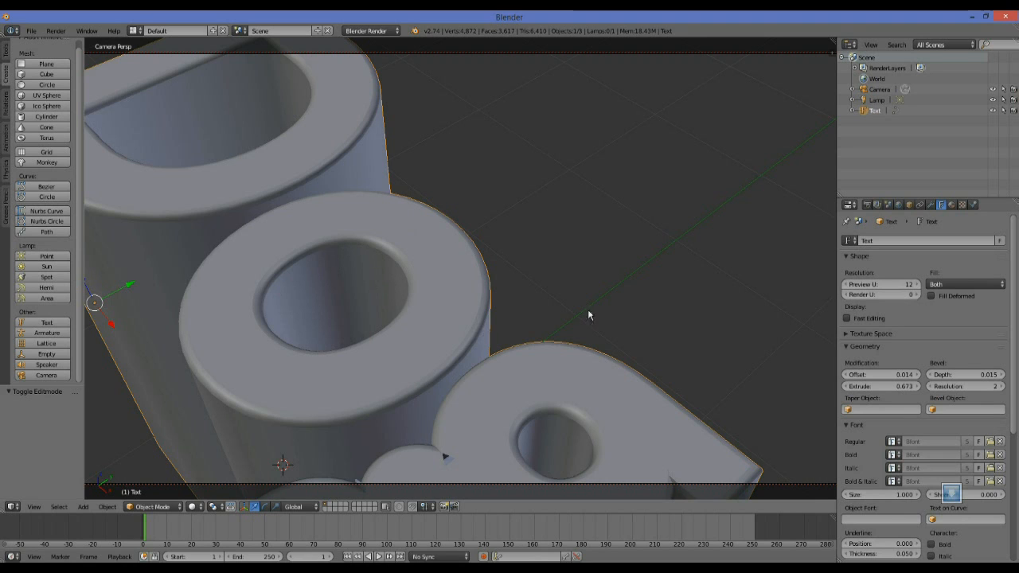
Rotate the text upright about the X axis and set its X rotation to exactly 90°.
scroll(570, 316, down, 6)
middle_drag(547, 336, 585, 288)
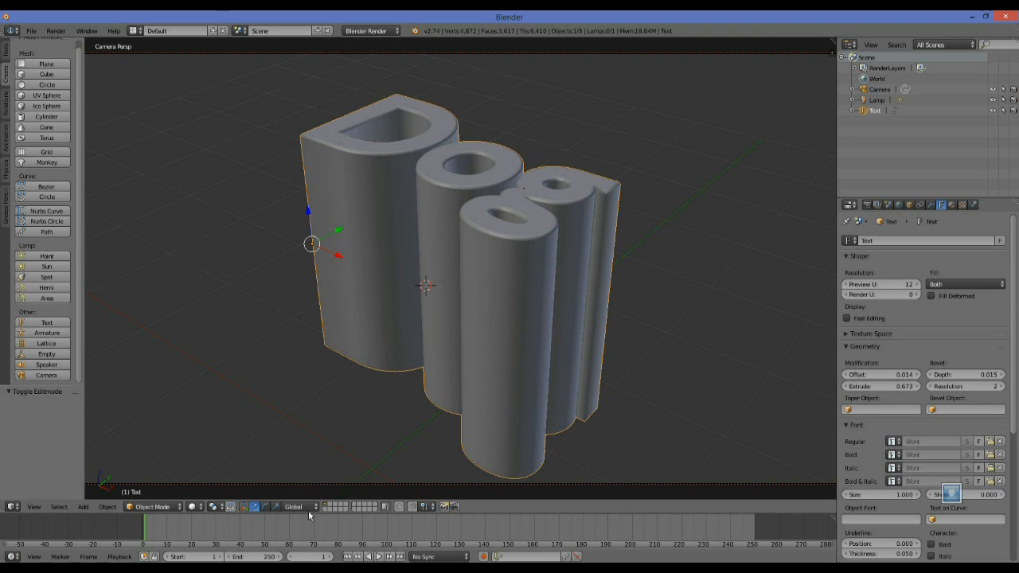
click(265, 507)
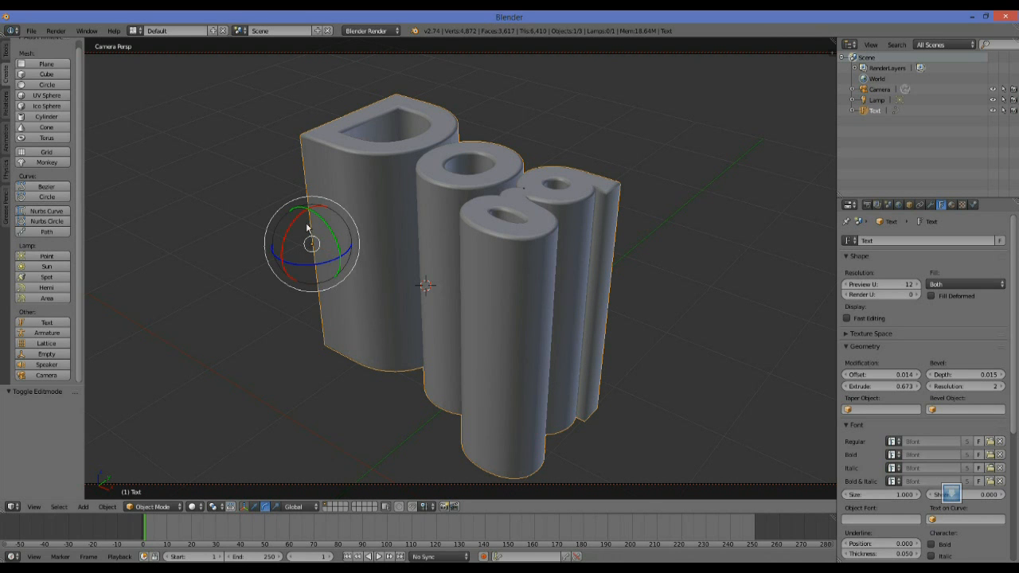
drag(305, 216, 282, 253)
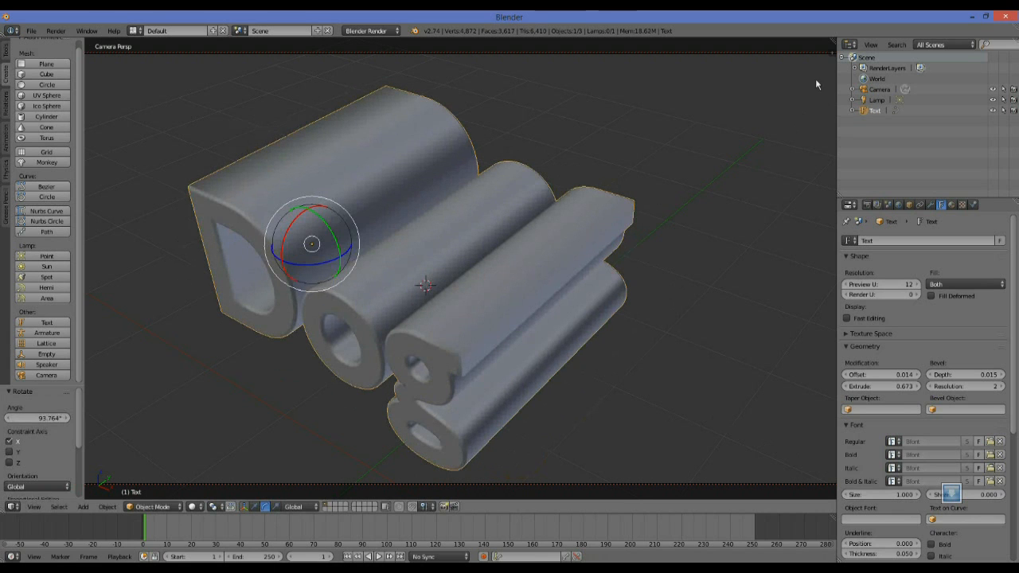
drag(830, 54, 752, 66)
scroll(760, 71, up, 1)
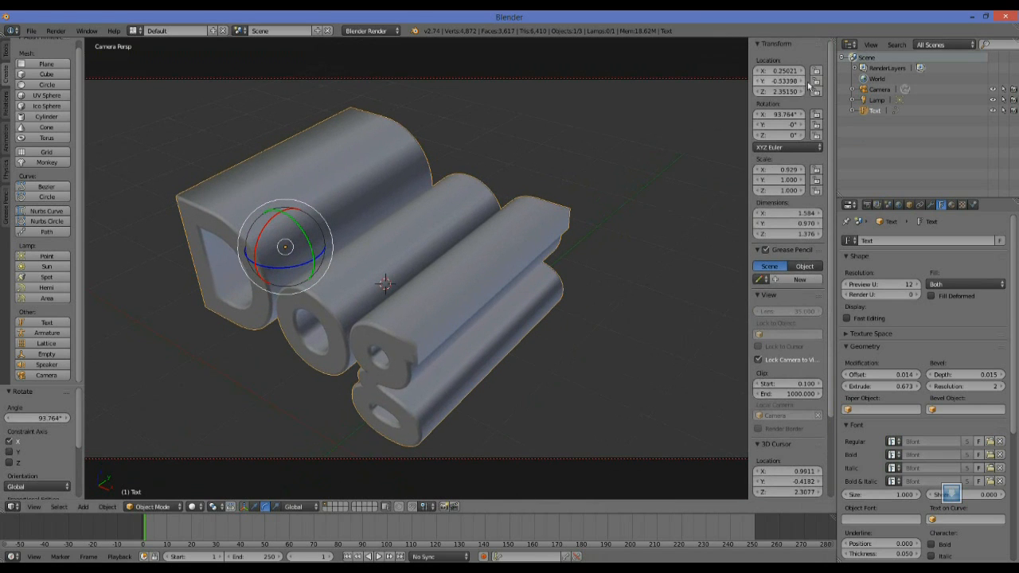
click(782, 116)
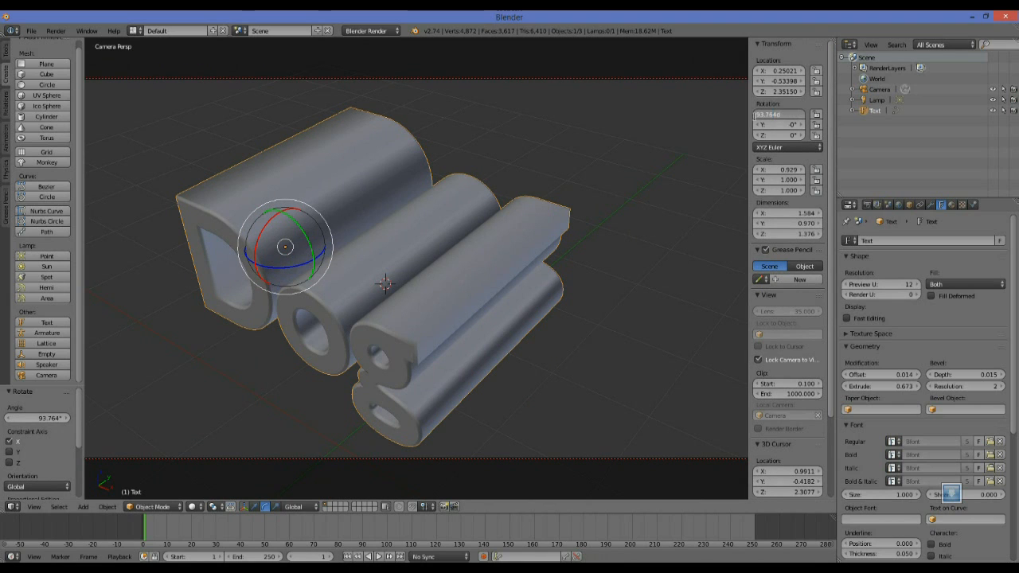
drag(790, 112, 751, 113)
text(90)
key(Return)
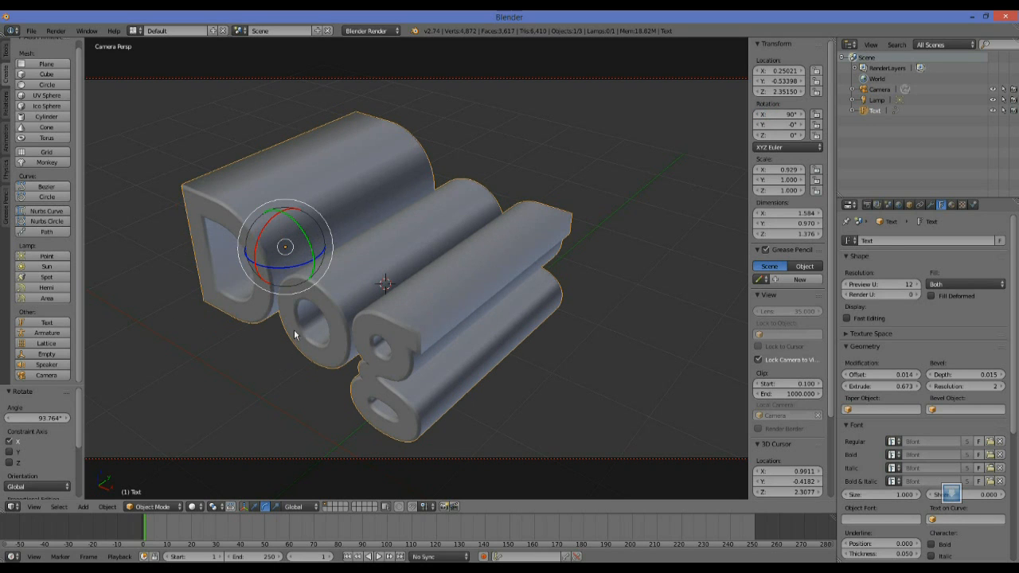
Bring back the translate manipulator and lower the text along Z by about 1.77 units.
click(248, 507)
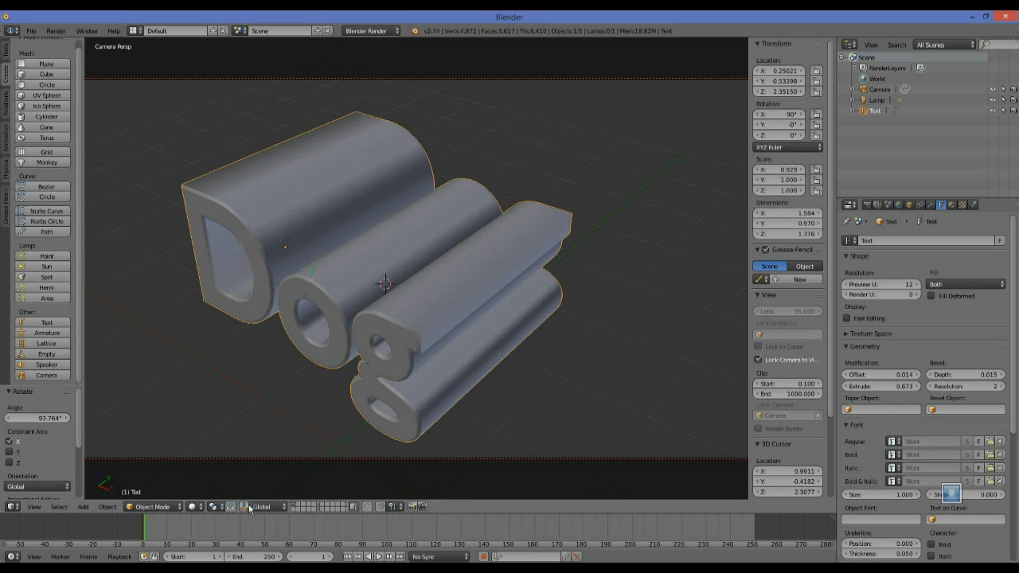
middle_drag(287, 374, 544, 308)
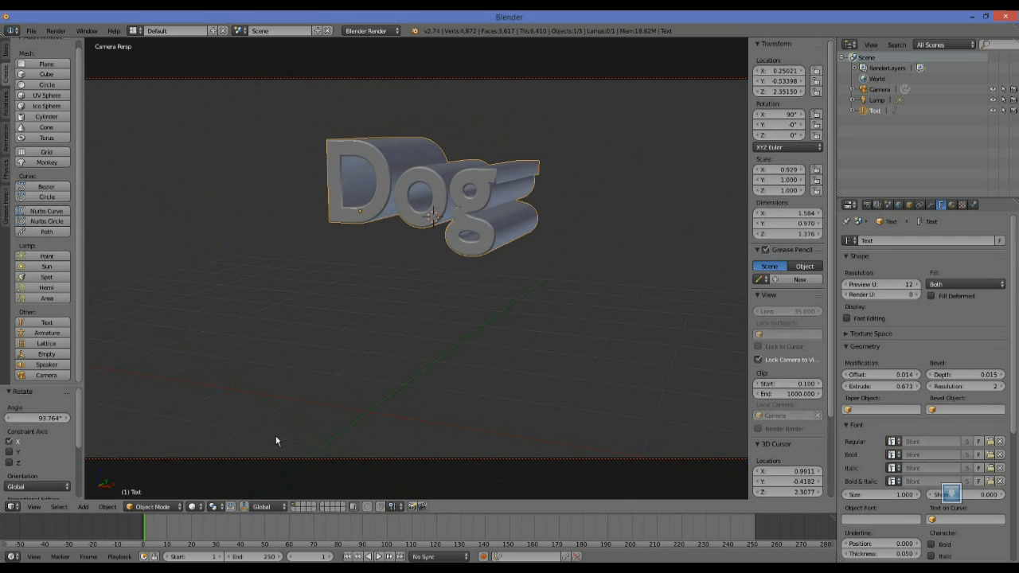
click(243, 509)
click(271, 508)
click(252, 507)
click(242, 508)
click(243, 508)
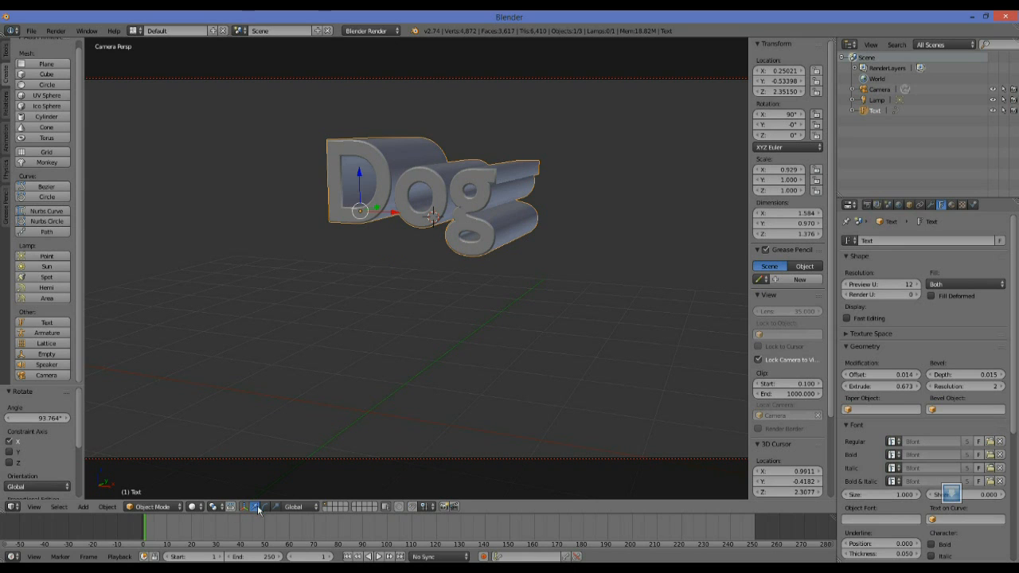
drag(358, 174, 351, 340)
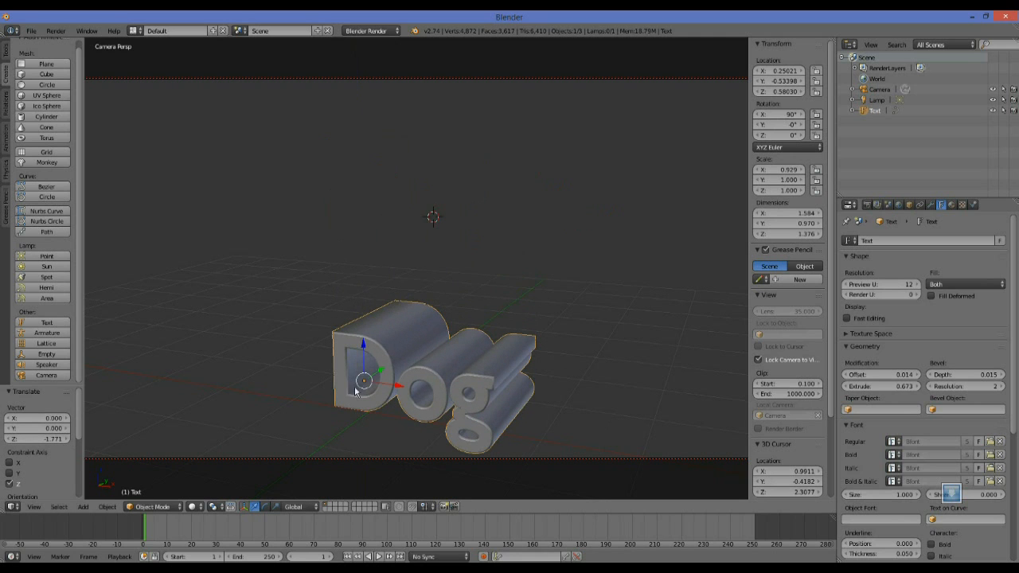
Add a plane mesh to the scene.
shift+middle_drag(344, 418, 339, 270)
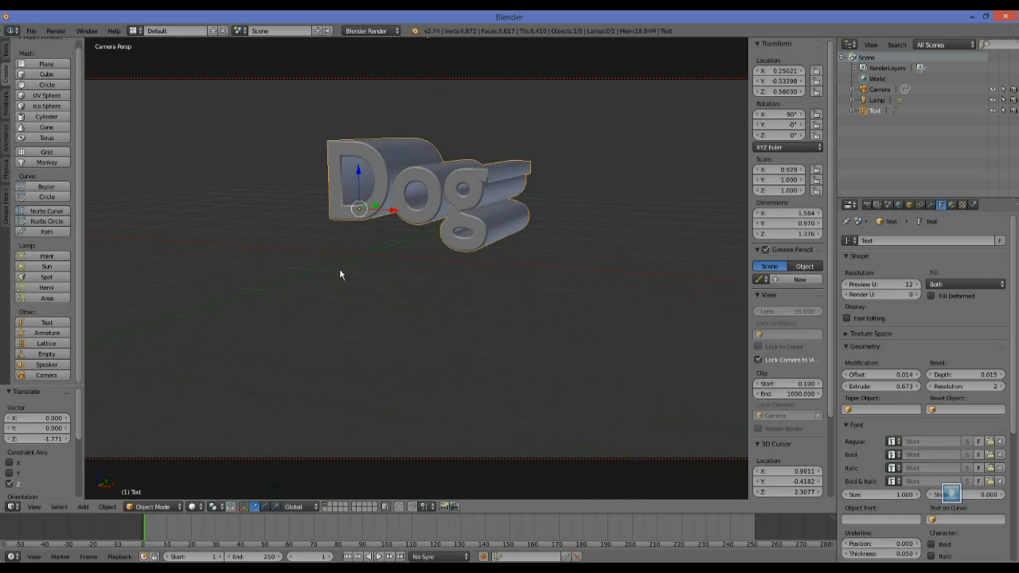
scroll(382, 293, up, 1)
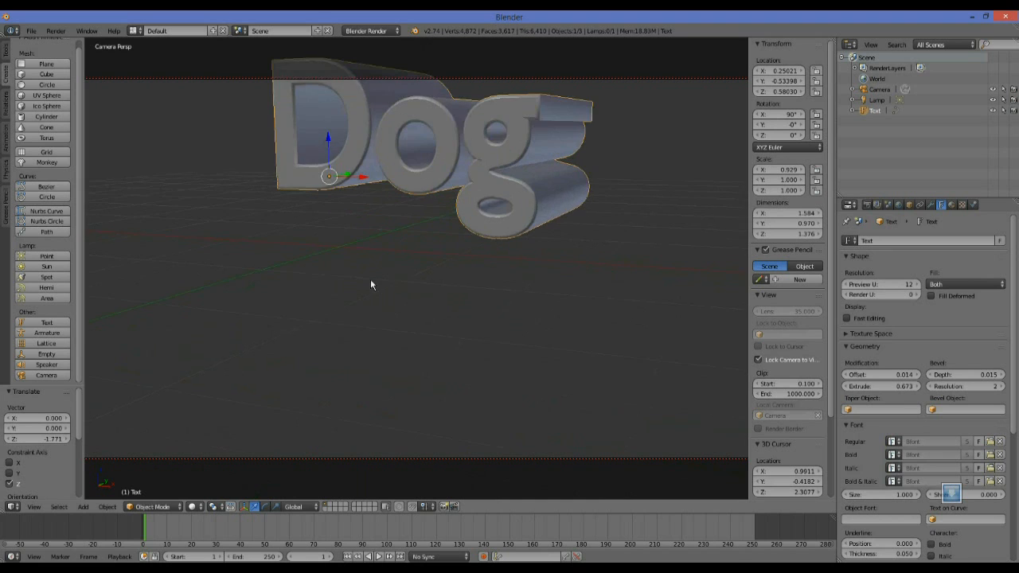
middle_drag(395, 252, 378, 321)
middle_drag(356, 360, 338, 293)
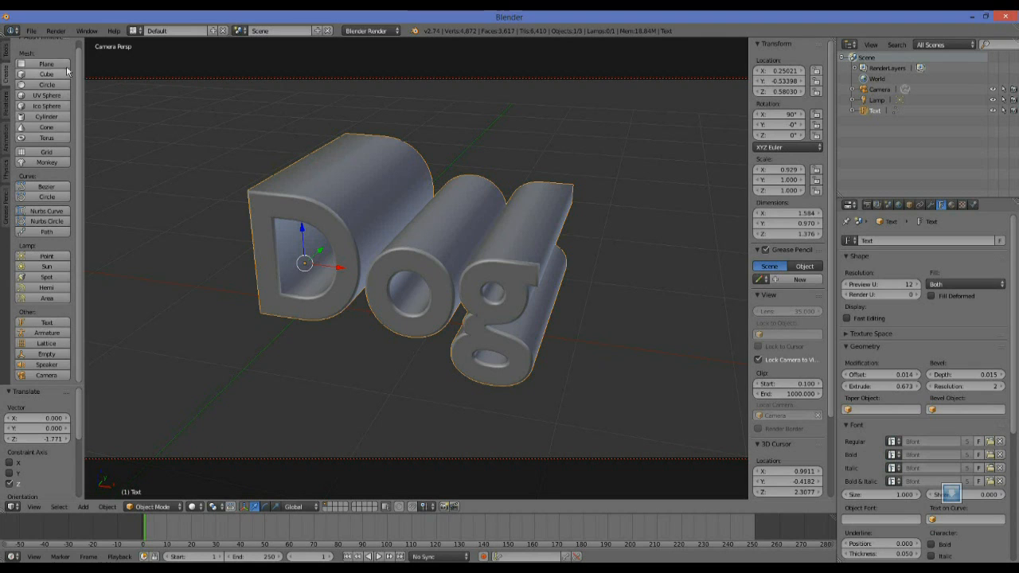
scroll(69, 52, up, 1)
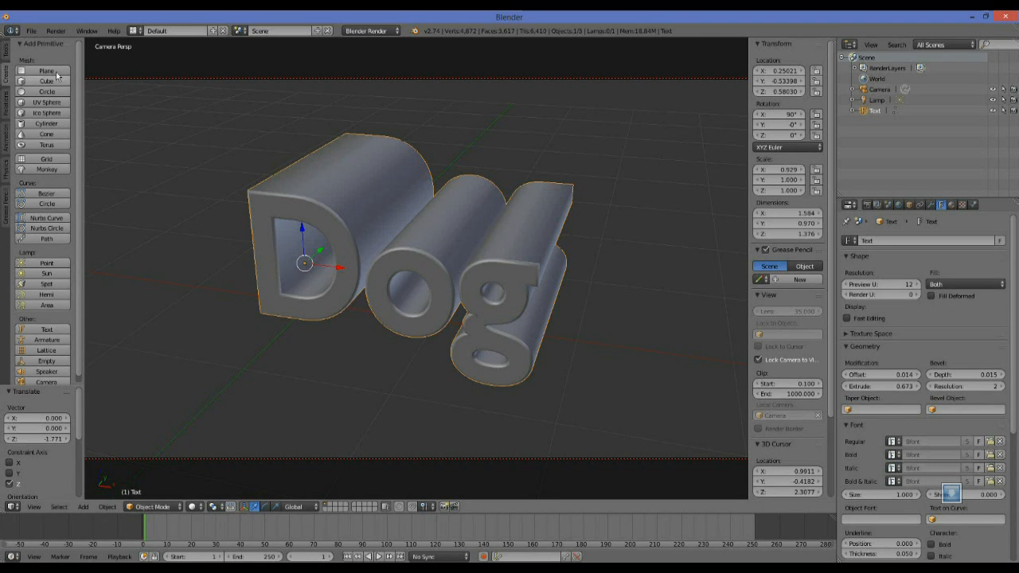
click(24, 72)
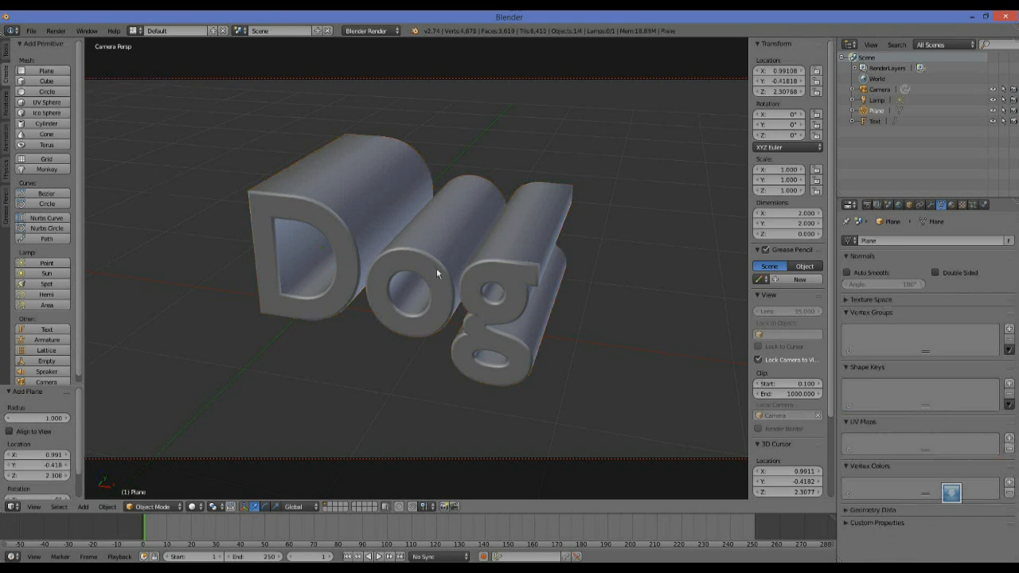
Lower the plane along Z to a height of about 0.32 so it sits beneath the text.
mouse_move(395, 366)
middle_down()
mouse_move(393, 307)
mouse_move(410, 329)
mouse_move(410, 349)
mouse_move(395, 350)
middle_up()
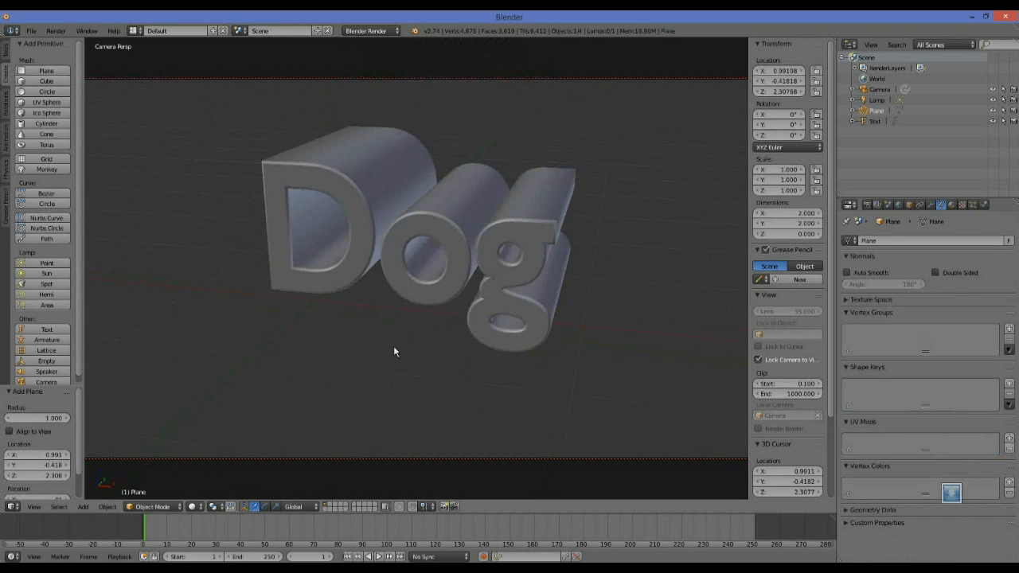
scroll(395, 350, down, 5)
drag(423, 124, 425, 261)
scroll(425, 244, up, 6)
scroll(425, 261, down, 5)
scroll(425, 260, up, 4)
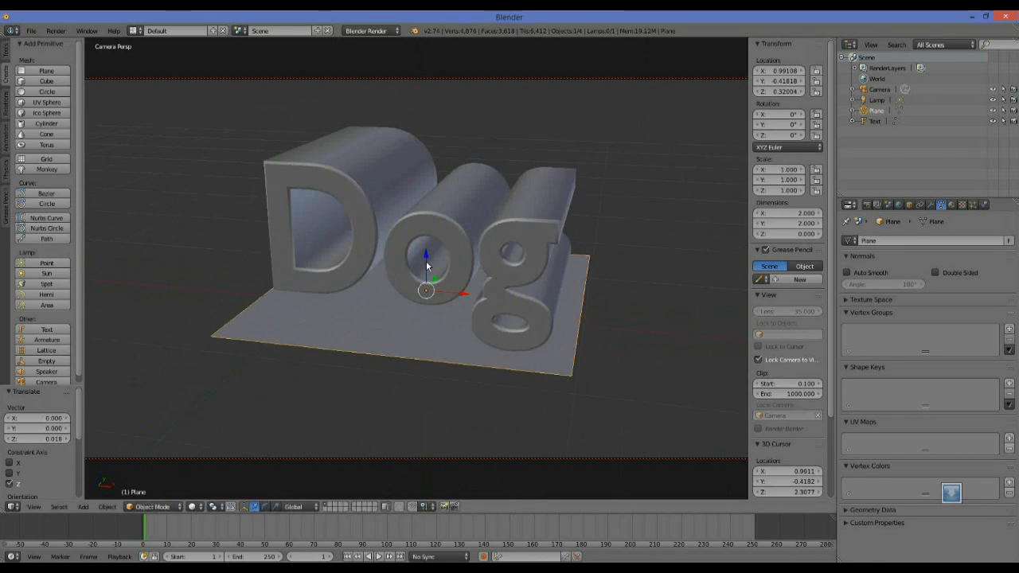
Examine how the text sits on the plane from the top, front and right views and from angled perspectives.
scroll(669, 296, up, 3)
middle_drag(633, 305, 590, 307)
middle_drag(611, 383, 550, 355)
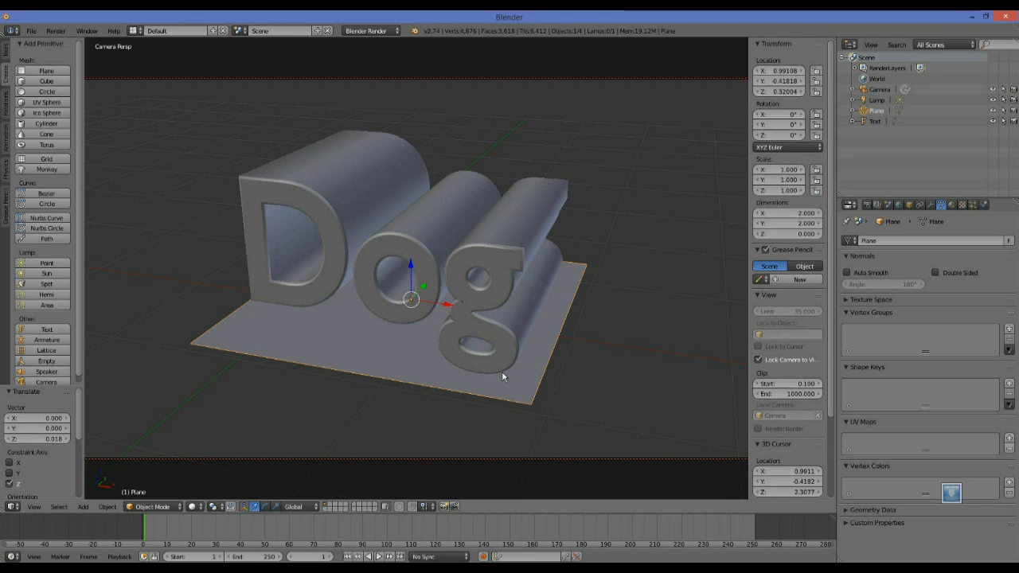
key(KP_7)
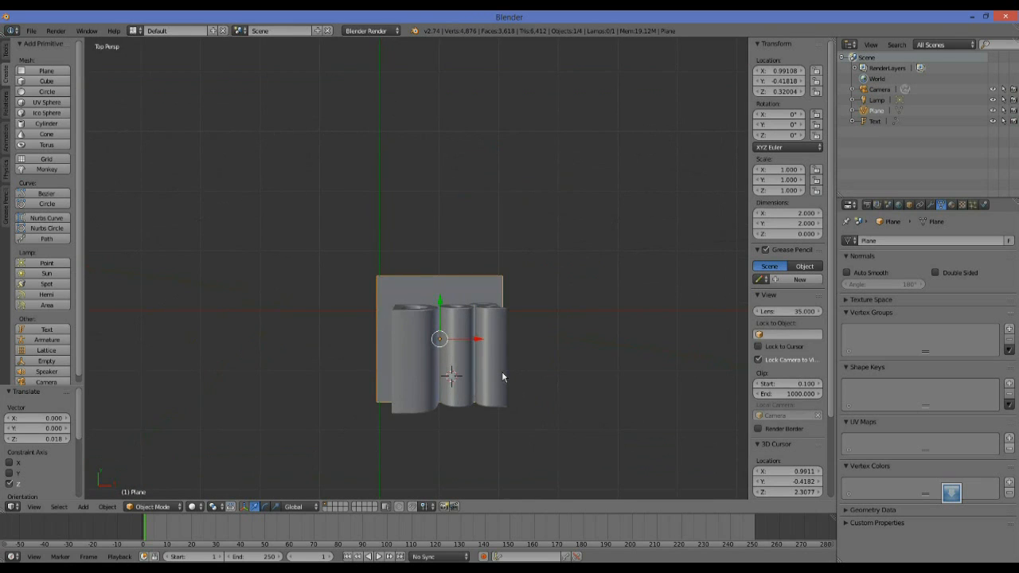
key(KP_1)
key(KP_3)
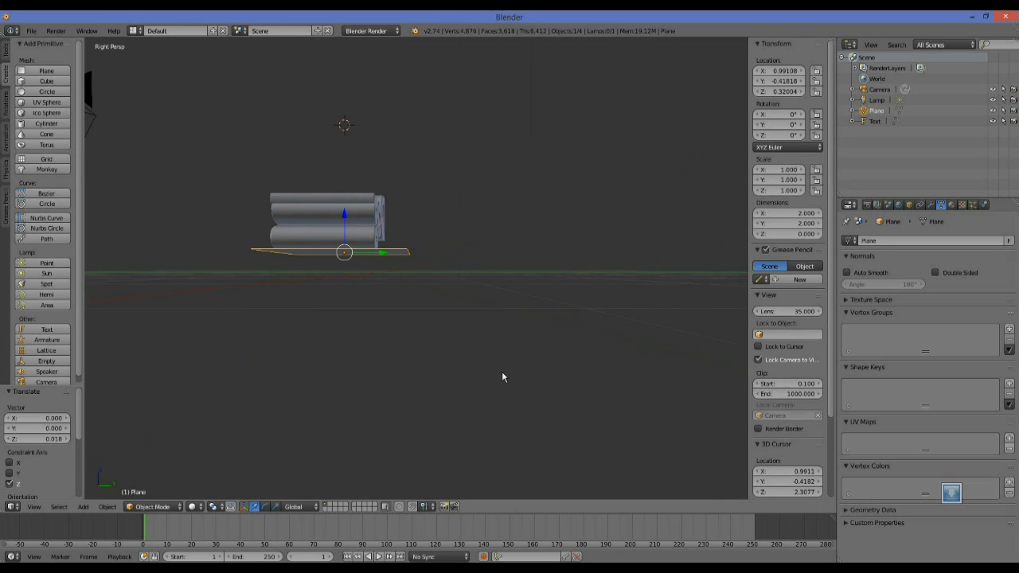
key(KP_7)
key(KP_1)
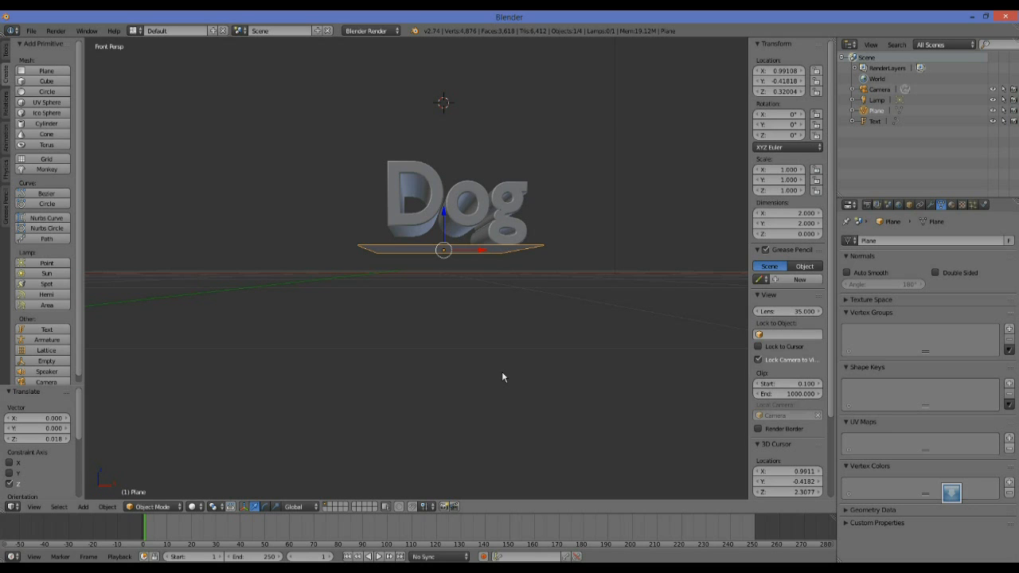
scroll(502, 374, up, 2)
middle_drag(531, 307, 497, 323)
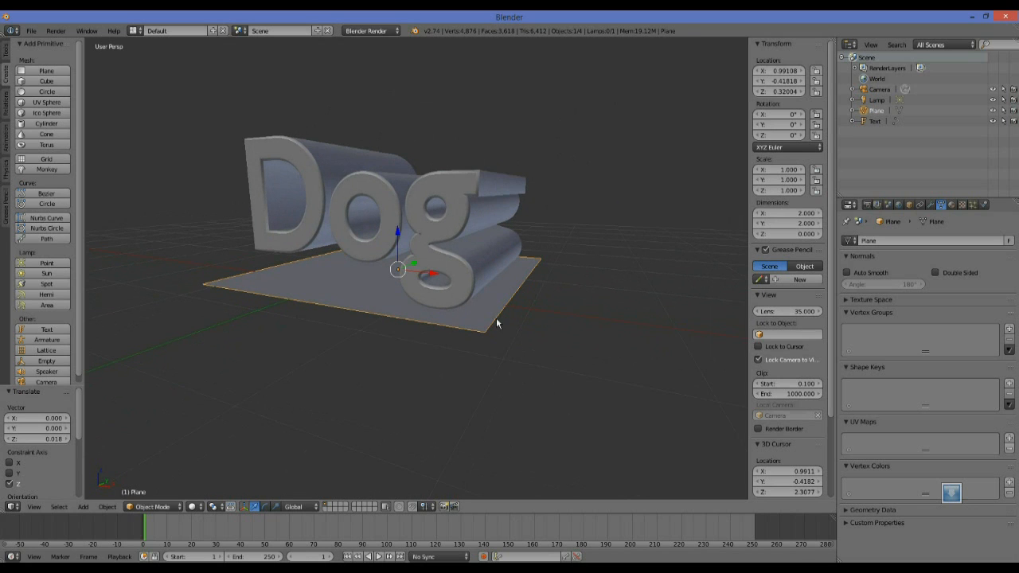
middle_drag(492, 363, 511, 360)
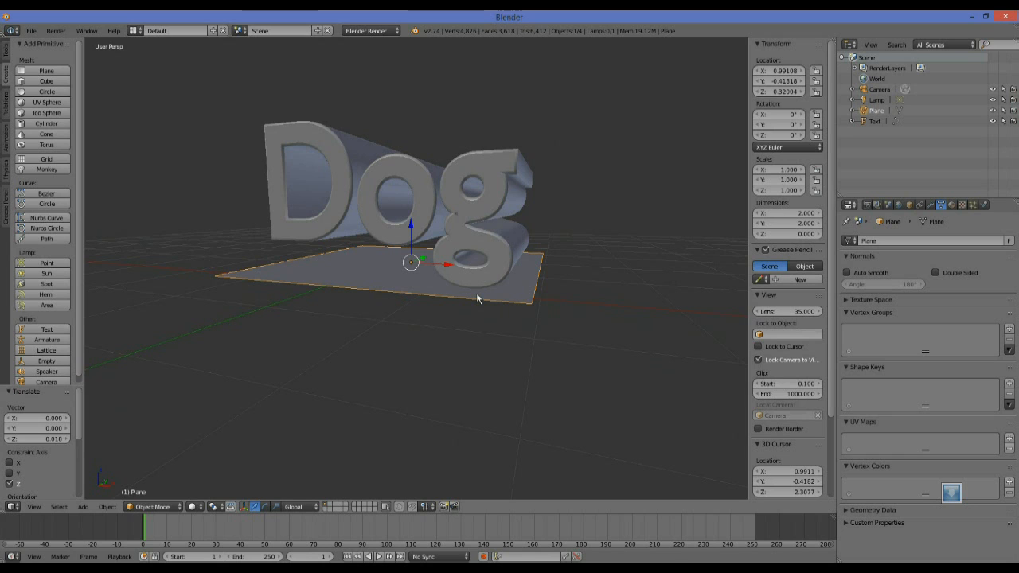
middle_drag(492, 323, 494, 327)
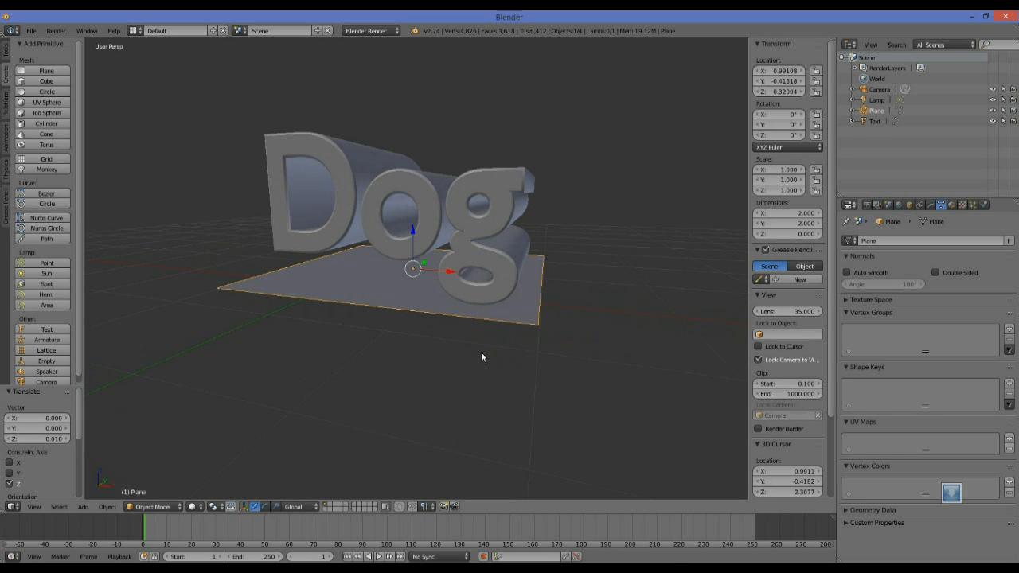
Split the viewport into quad view and look closer at the text and plane in the front view.
click(34, 507)
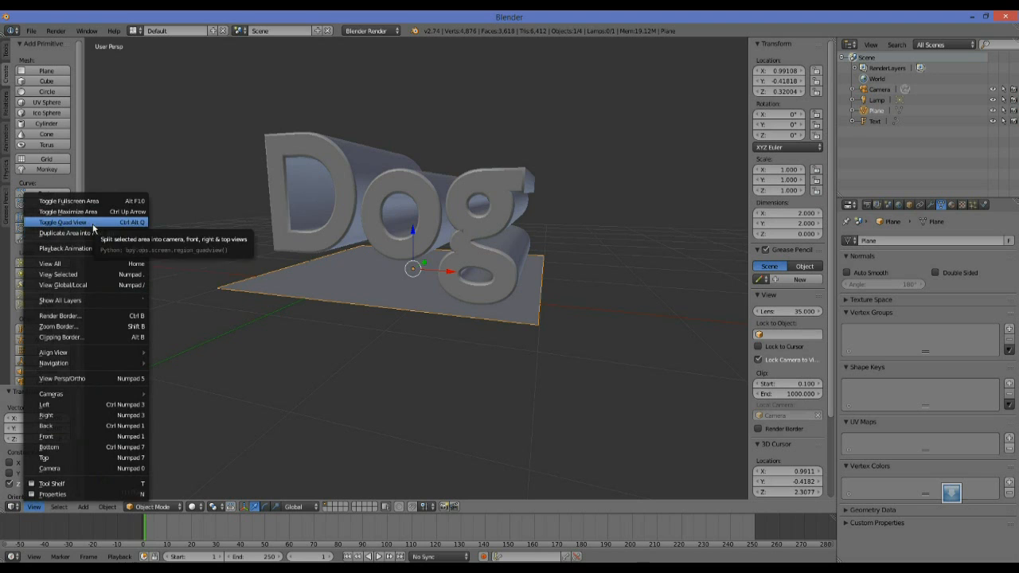
click(94, 223)
click(34, 507)
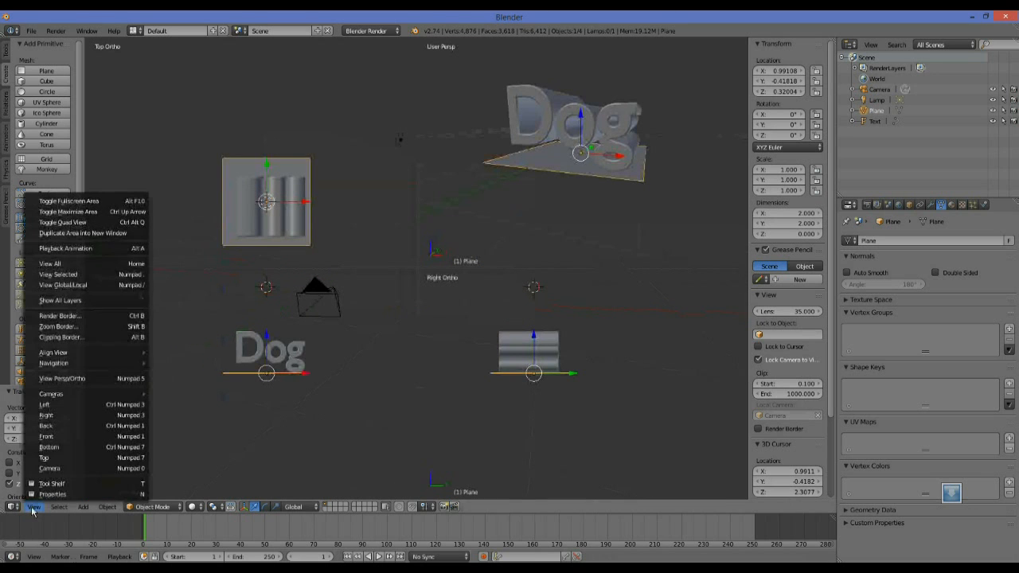
click(33, 509)
click(34, 509)
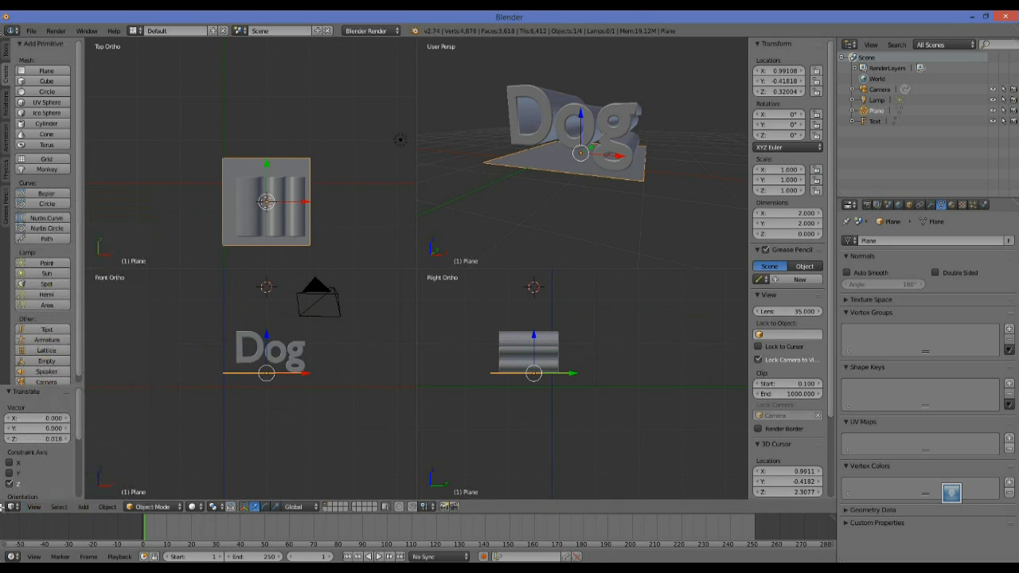
scroll(292, 361, up, 1)
scroll(321, 309, up, 1)
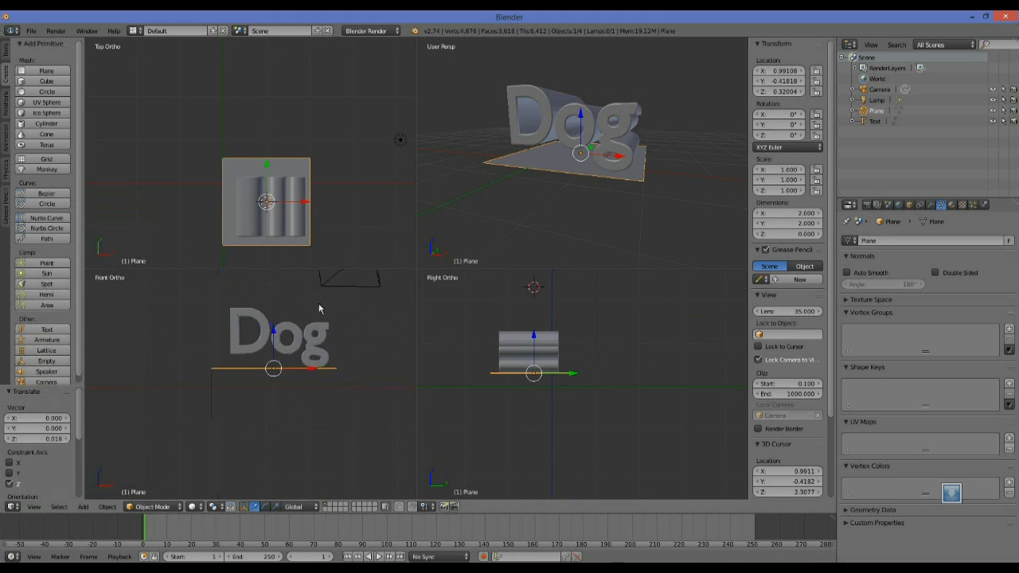
Compare the text and plane up close in the top, perspective and right views of the quad layout.
scroll(342, 205, up, 1)
scroll(613, 141, up, 3)
scroll(614, 141, down, 3)
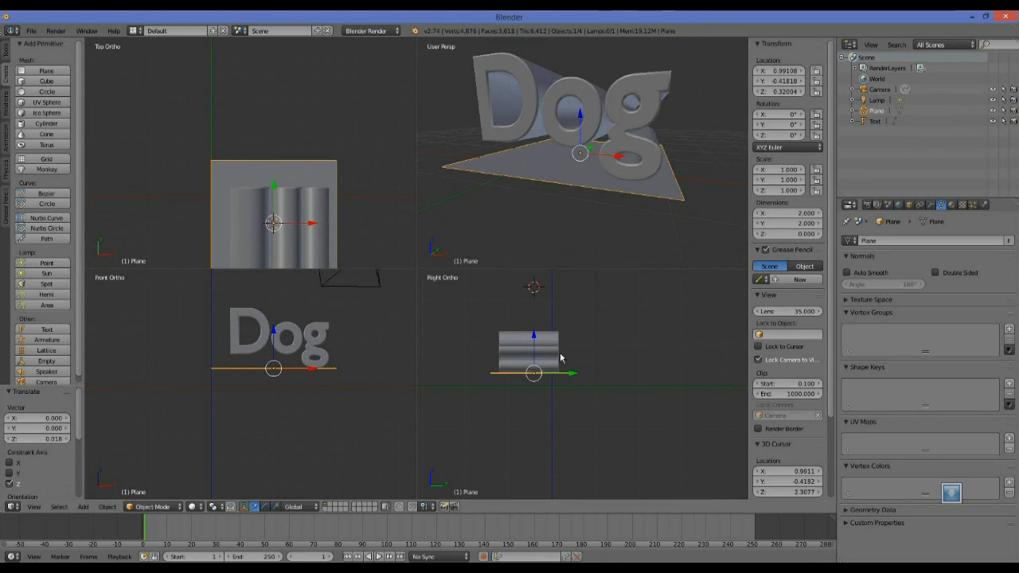
scroll(568, 368, up, 3)
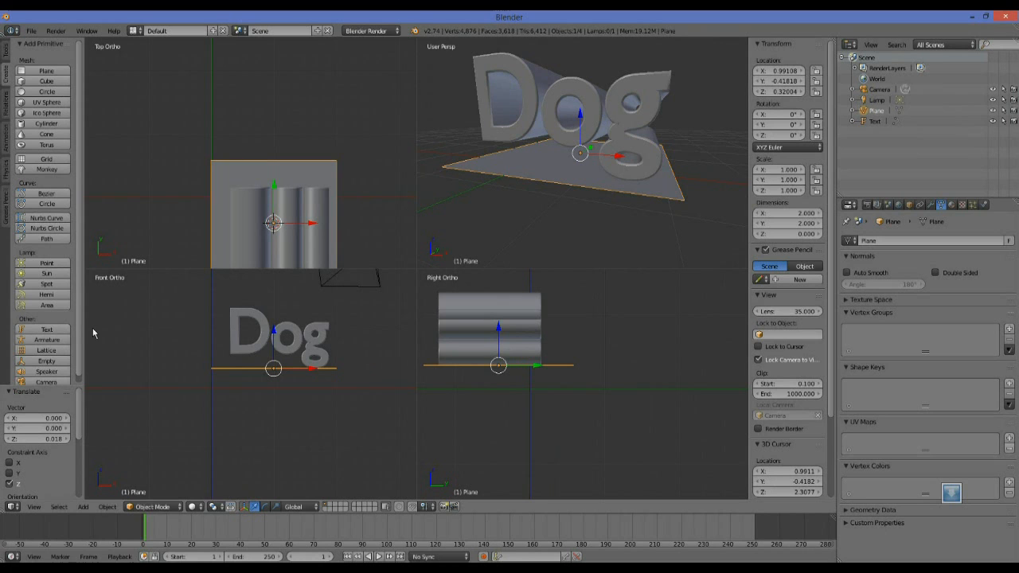
scroll(80, 351, down, 1)
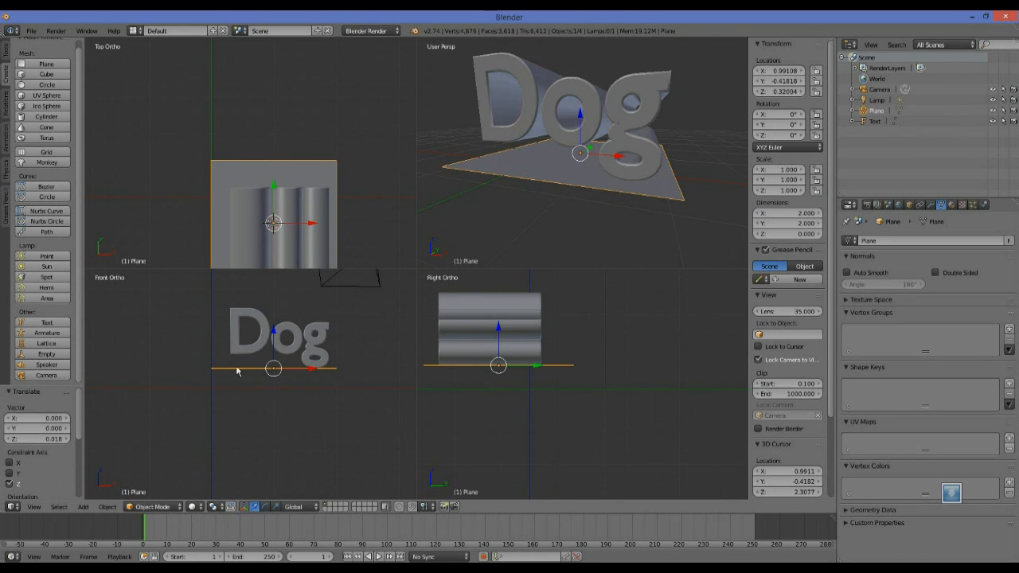
Turn off quad view and return to a single angled perspective view of the text.
click(35, 507)
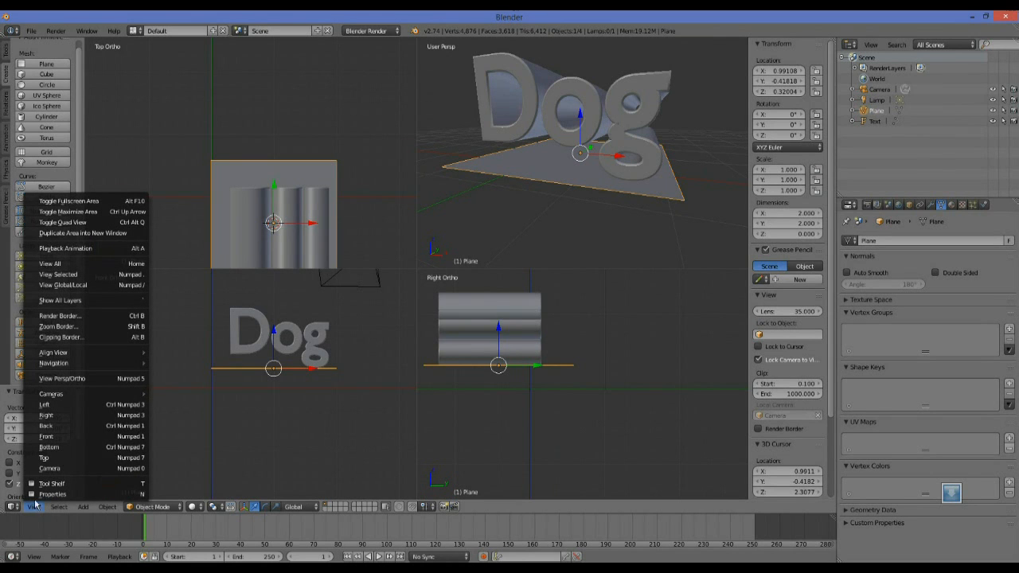
click(712, 57)
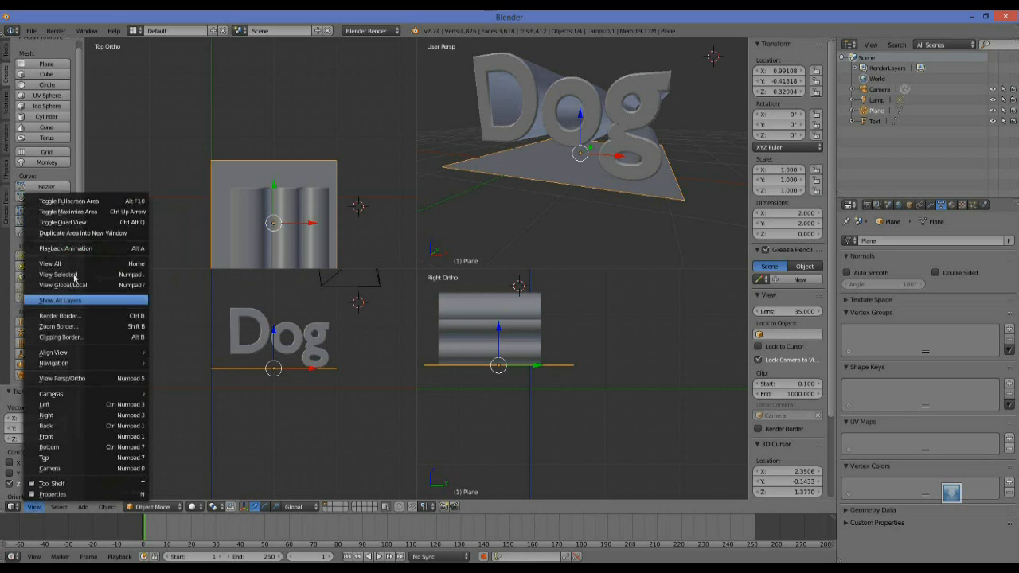
click(81, 223)
middle_drag(618, 237, 579, 251)
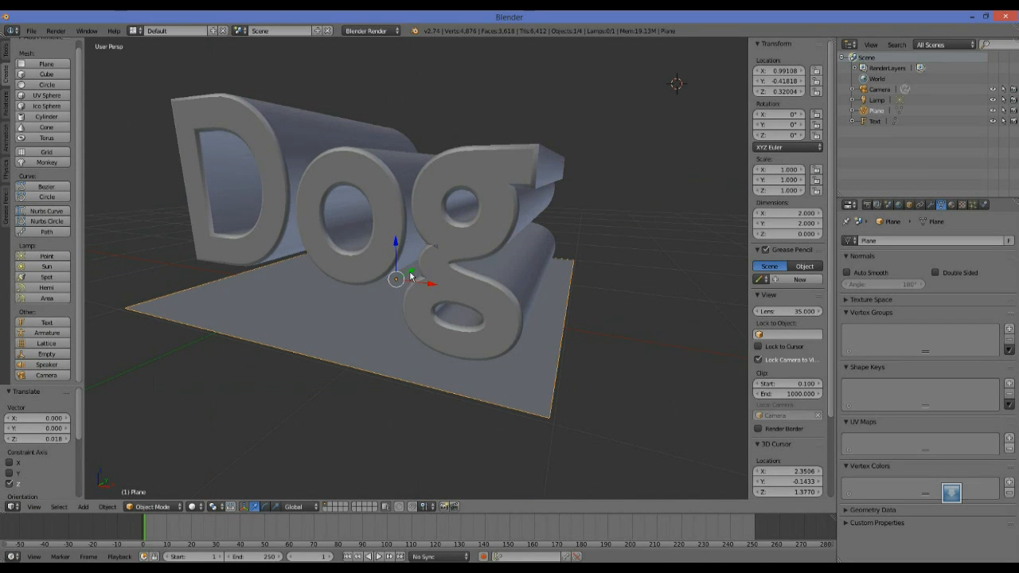
Scale the plane under the text to about 3.41 along X and 2.43 along Y.
click(276, 506)
drag(413, 274, 518, 296)
middle_drag(424, 372, 410, 356)
scroll(411, 356, down, 3)
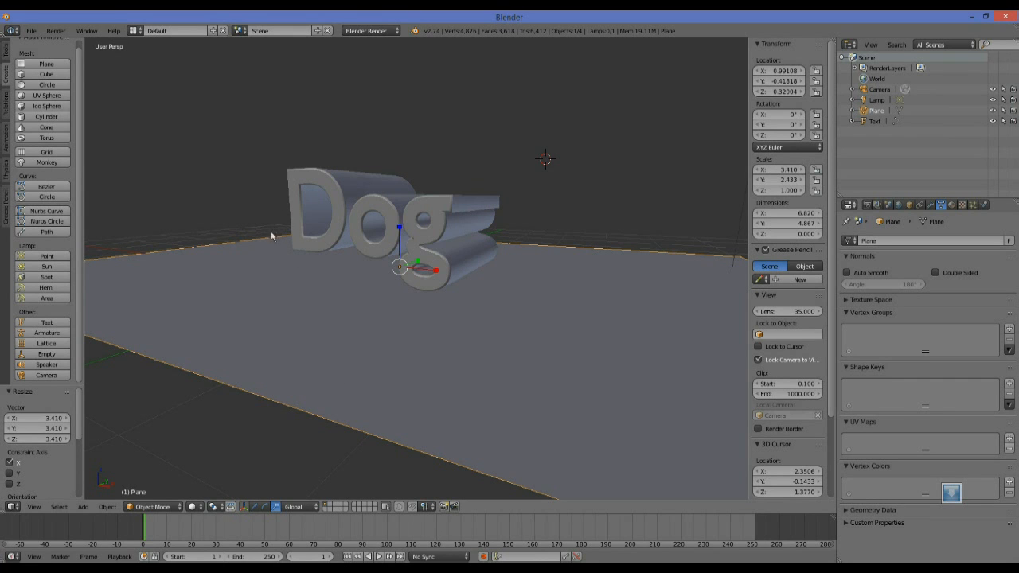
middle_drag(252, 212, 273, 211)
middle_drag(632, 186, 611, 197)
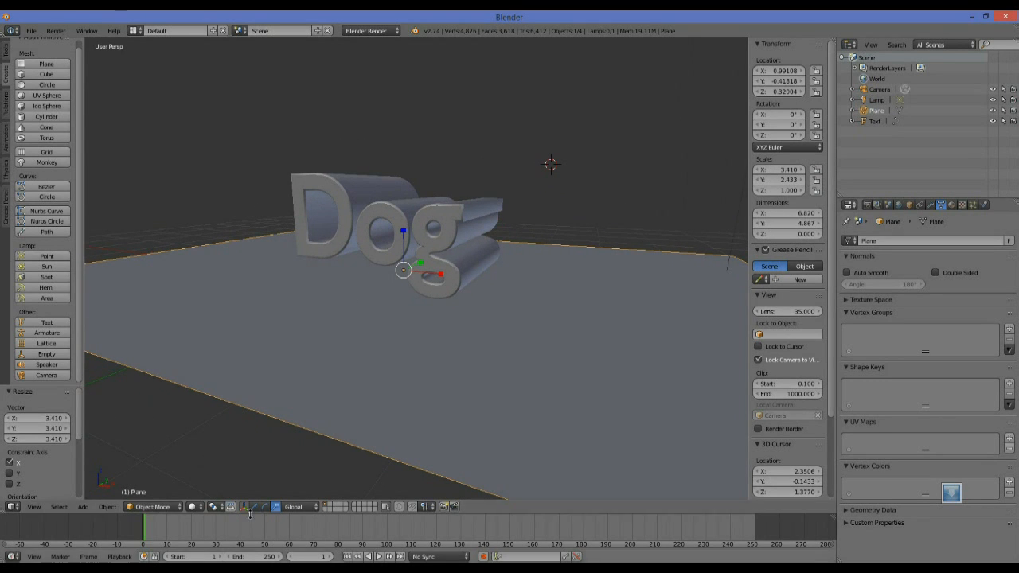
Set the viewport shading to Rendered to preview the text and plane with lighting.
click(193, 506)
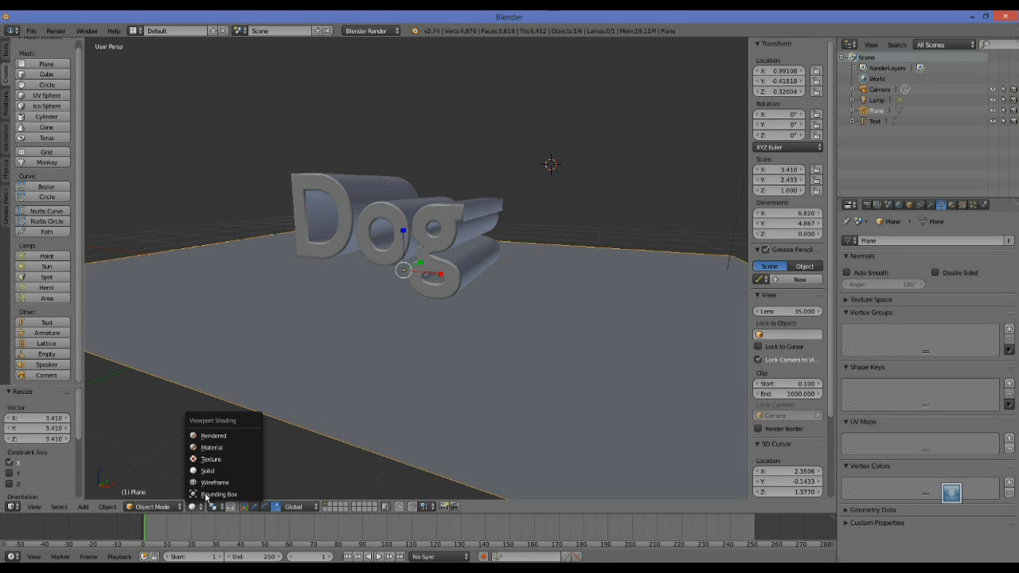
click(229, 437)
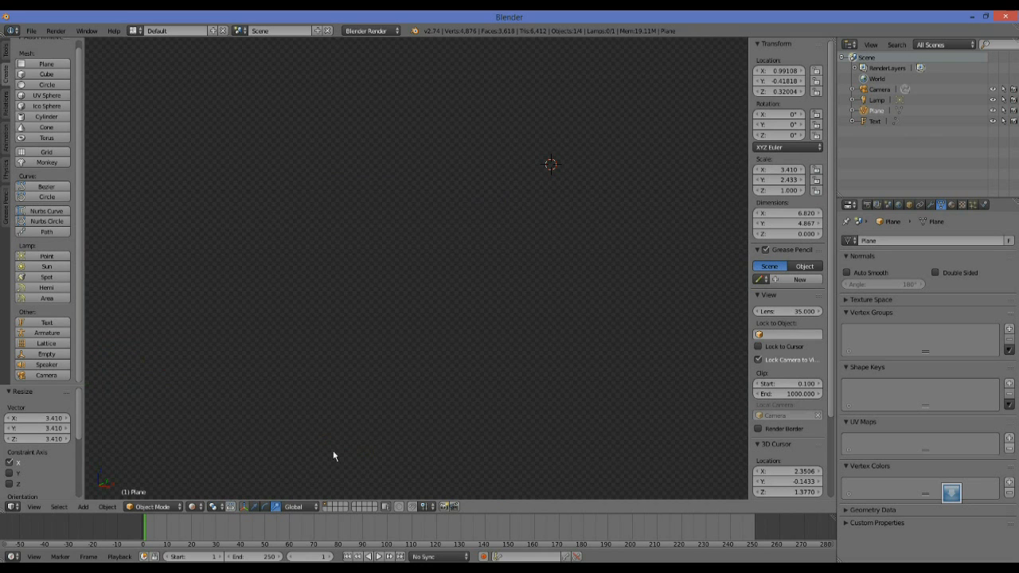
middle_drag(543, 215, 521, 248)
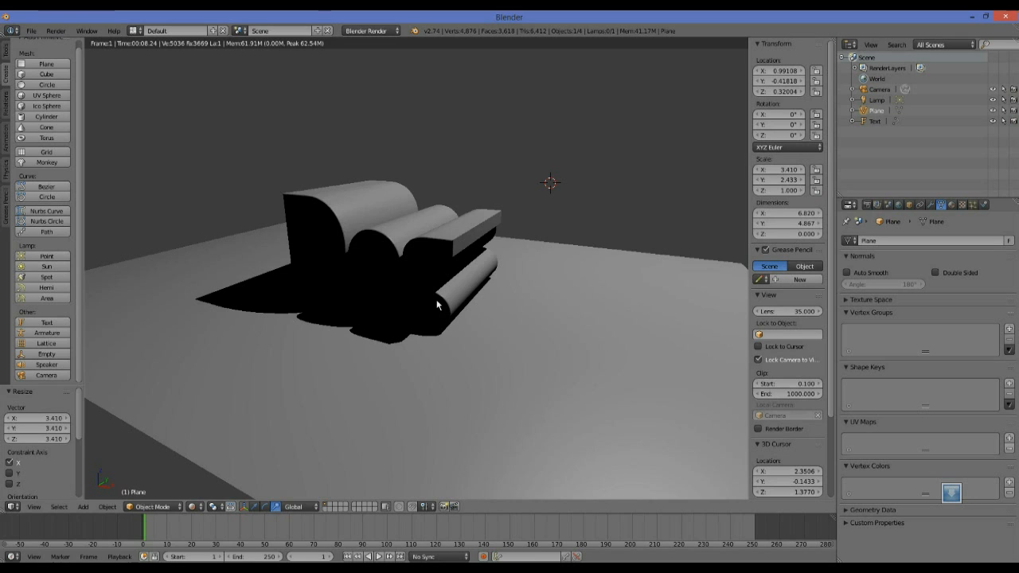
Change the render engine to Cycles Render and inspect the shading of the text up close.
click(379, 32)
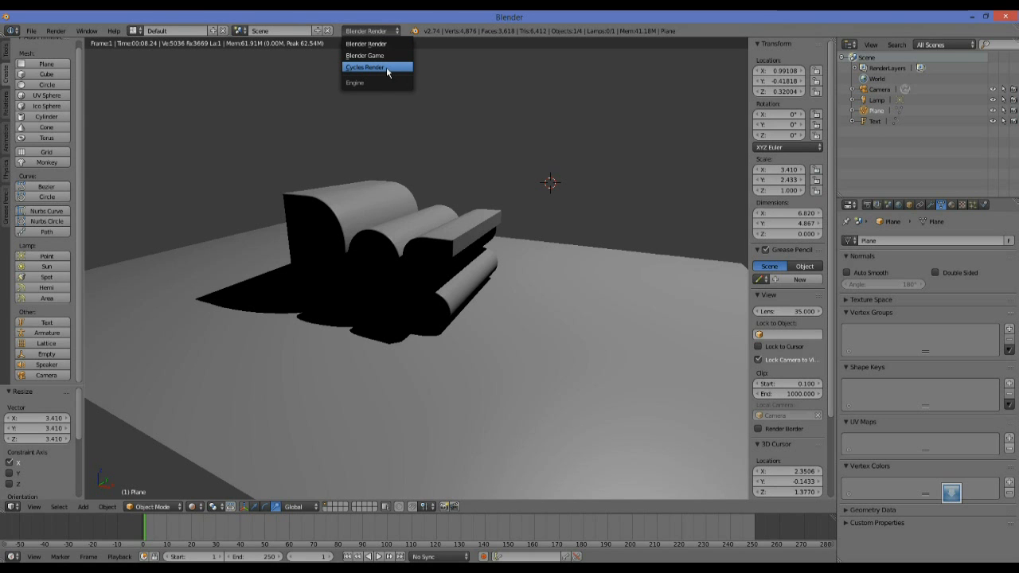
click(386, 67)
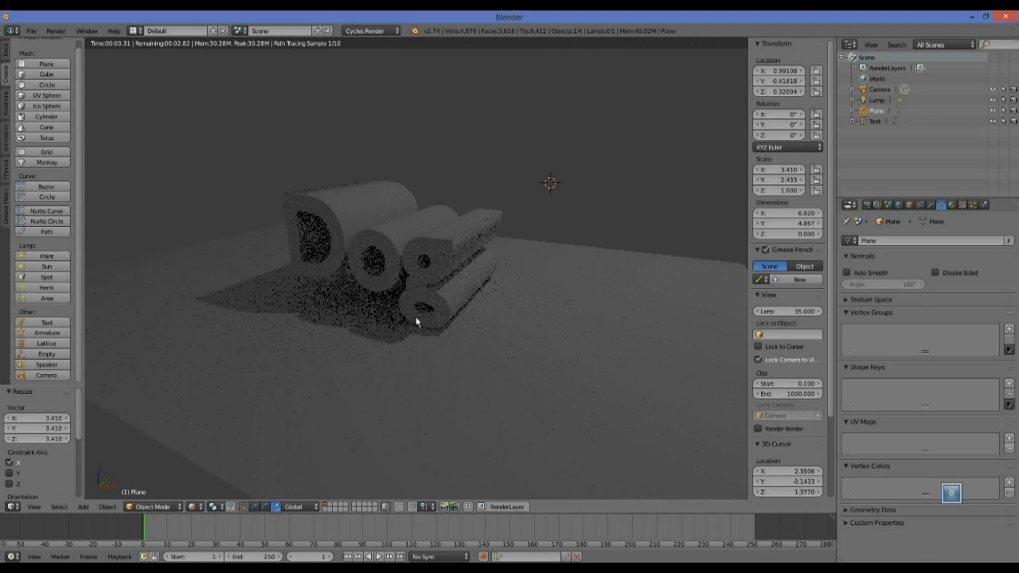
scroll(486, 249, up, 2)
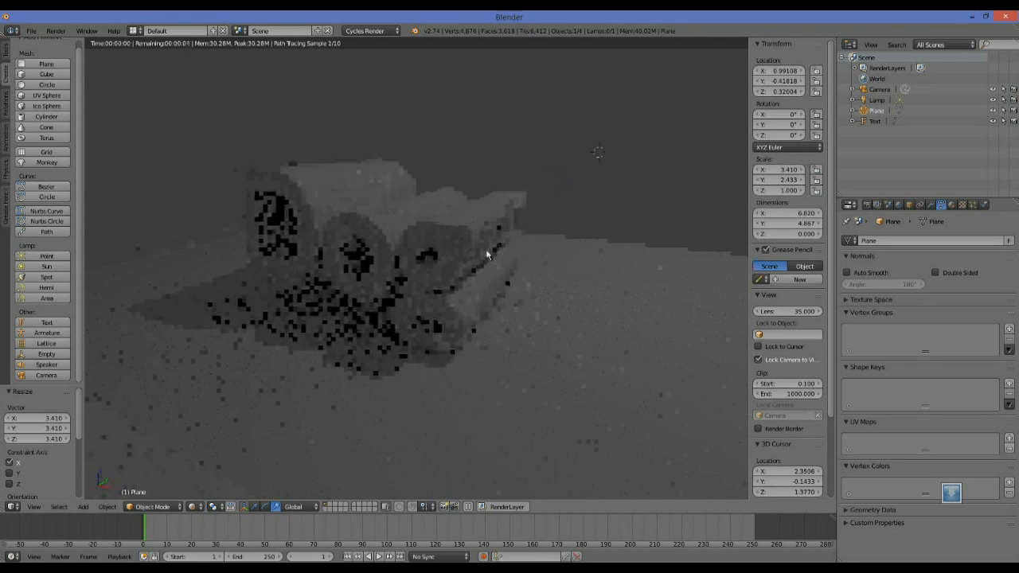
scroll(487, 254, up, 2)
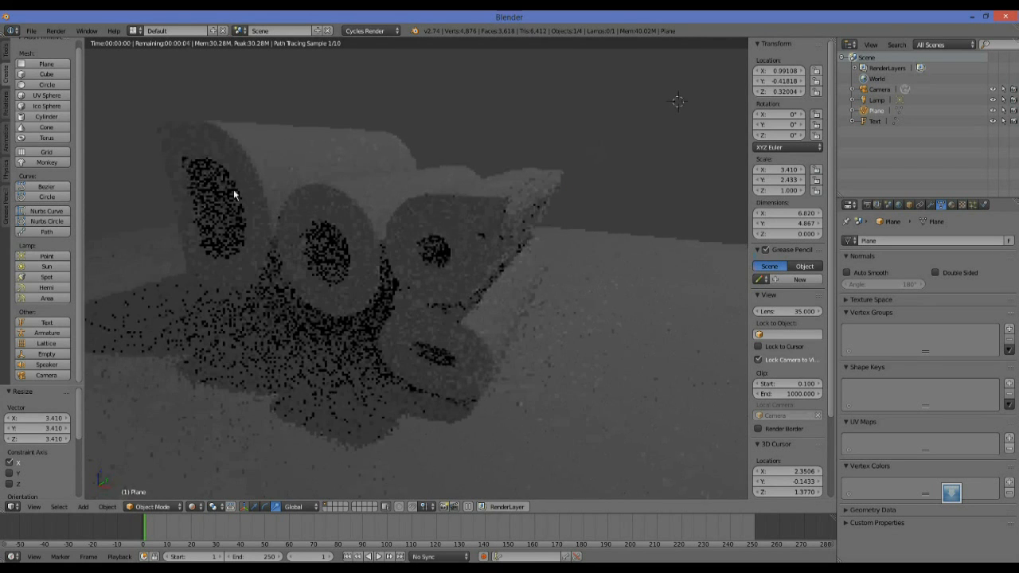
scroll(371, 284, down, 2)
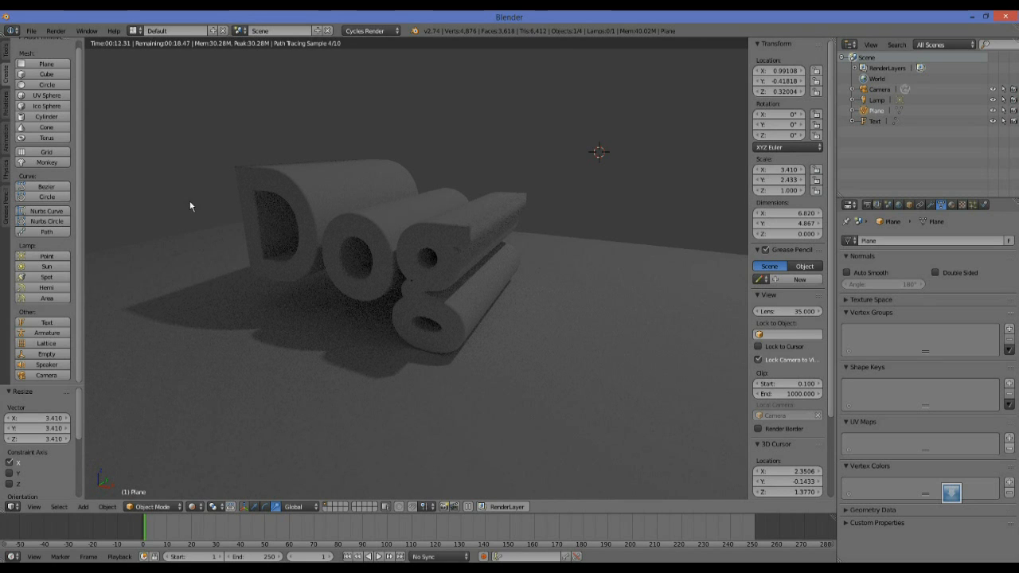
Add a second plane mesh to the scene.
click(48, 65)
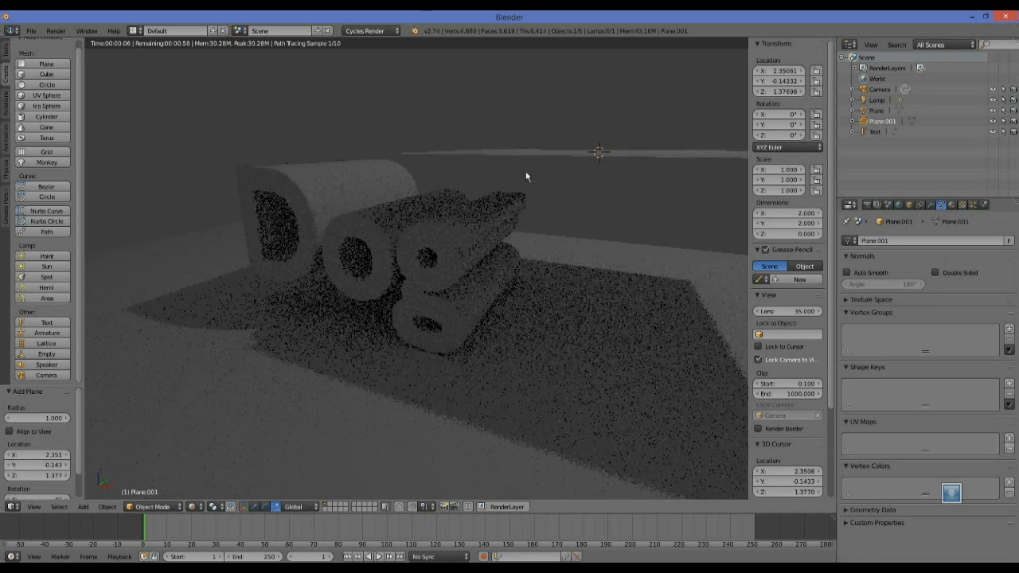
click(156, 507)
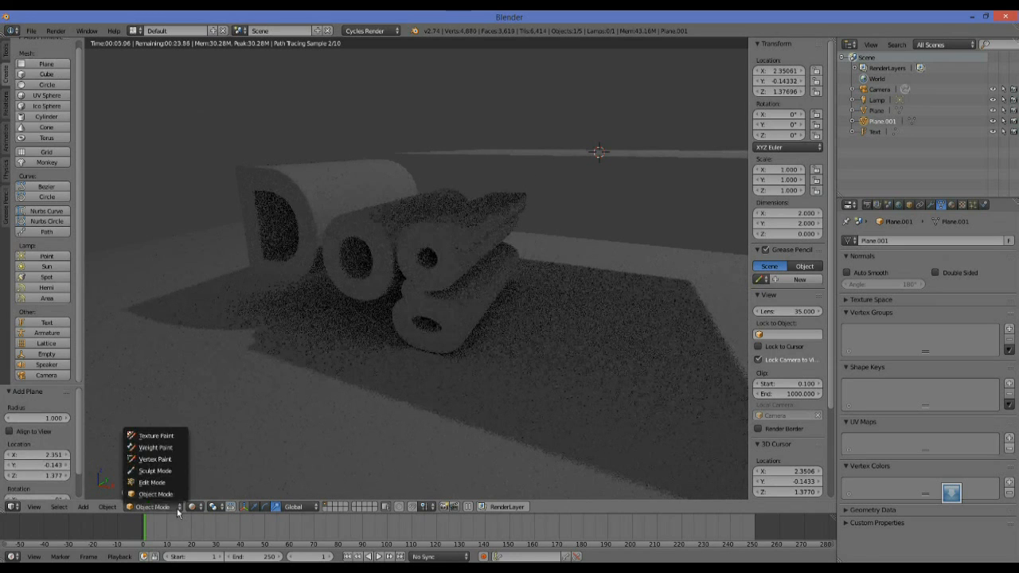
click(158, 470)
click(195, 506)
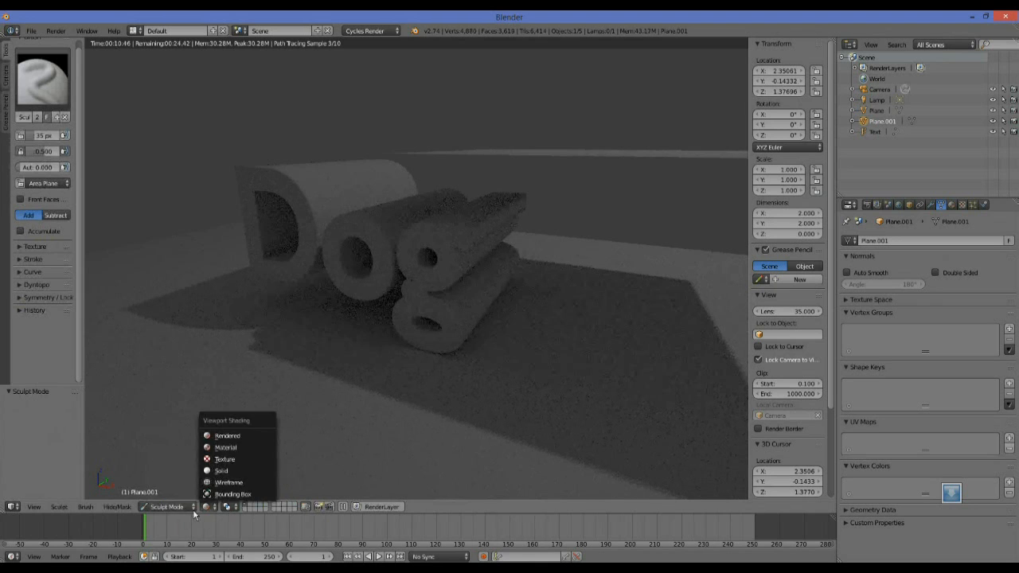
click(170, 494)
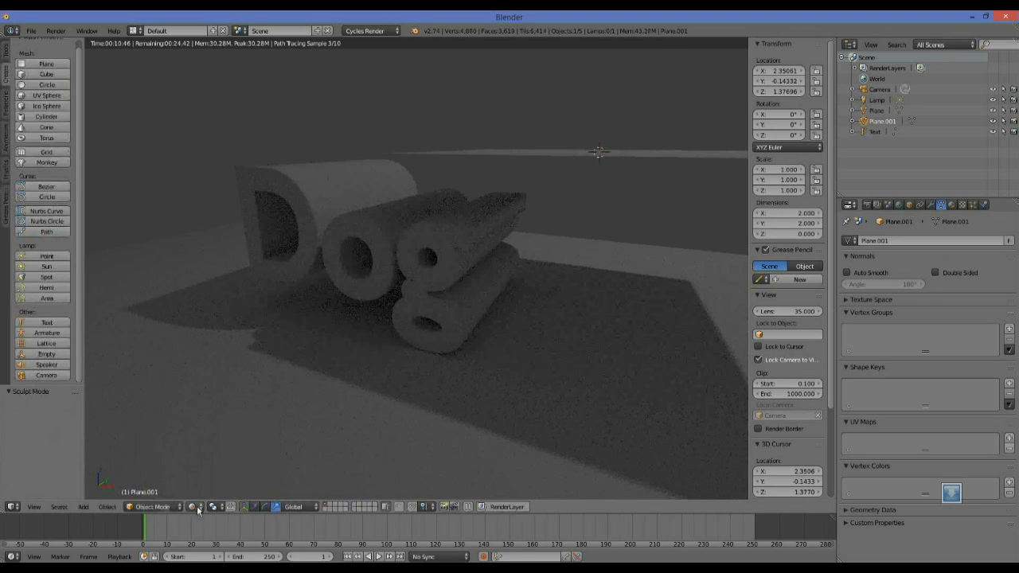
Set the viewport shading to Texture so the new plane can be positioned.
click(196, 509)
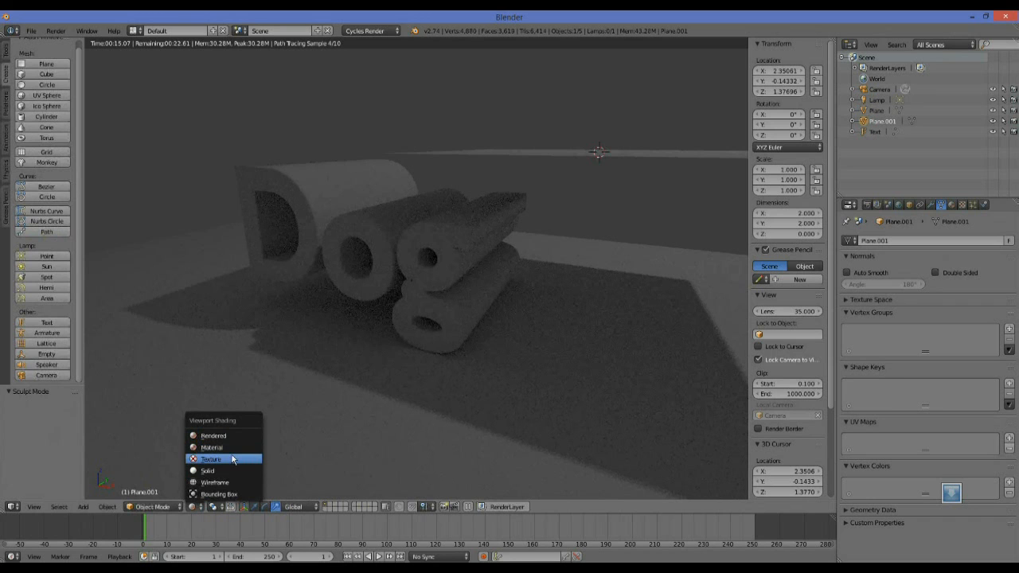
click(232, 459)
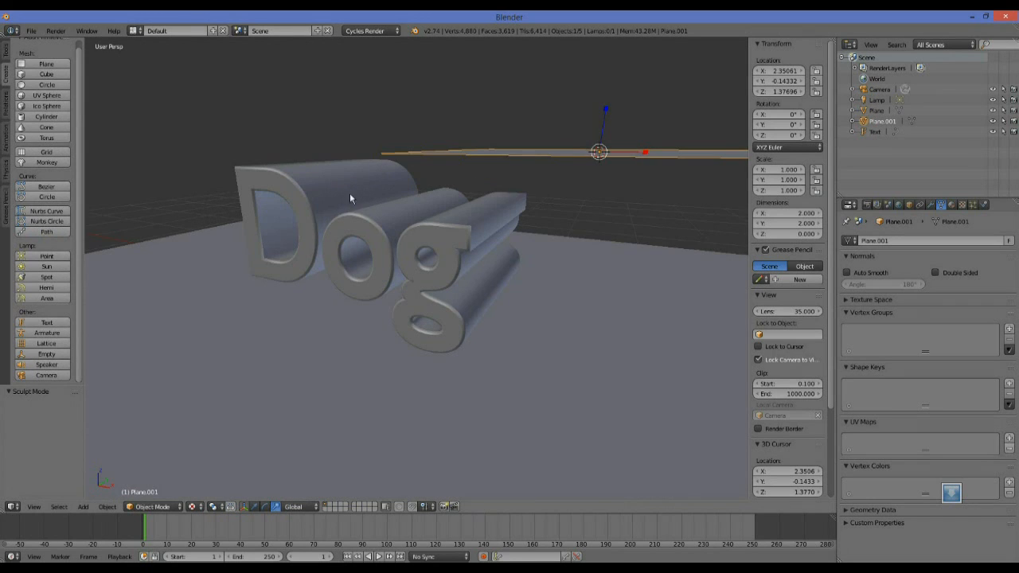
middle_drag(443, 235, 572, 199)
Move the new plane above the text, to about 1.06 along X and 1.98 along Z.
mouse_move(556, 148)
mouse_down()
mouse_move(556, 88)
mouse_move(553, 167)
mouse_up()
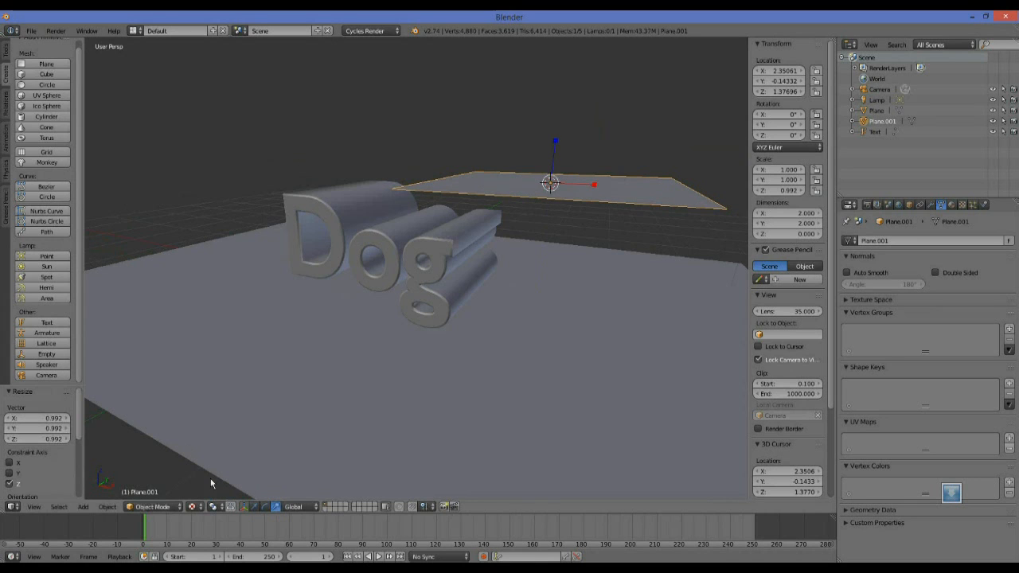
click(246, 507)
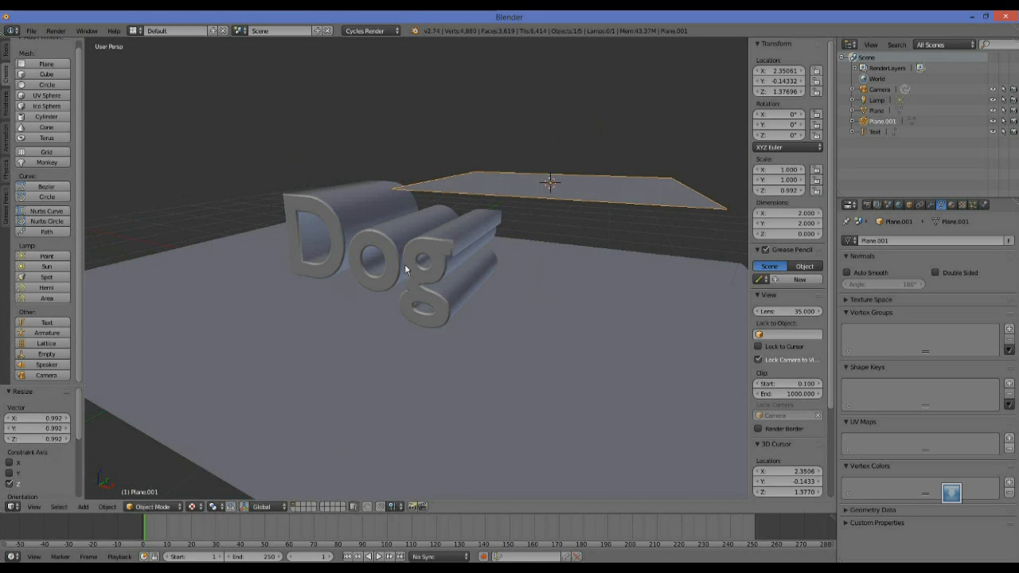
click(247, 507)
click(254, 507)
drag(554, 161, 552, 87)
middle_drag(490, 162, 507, 161)
drag(609, 126, 470, 134)
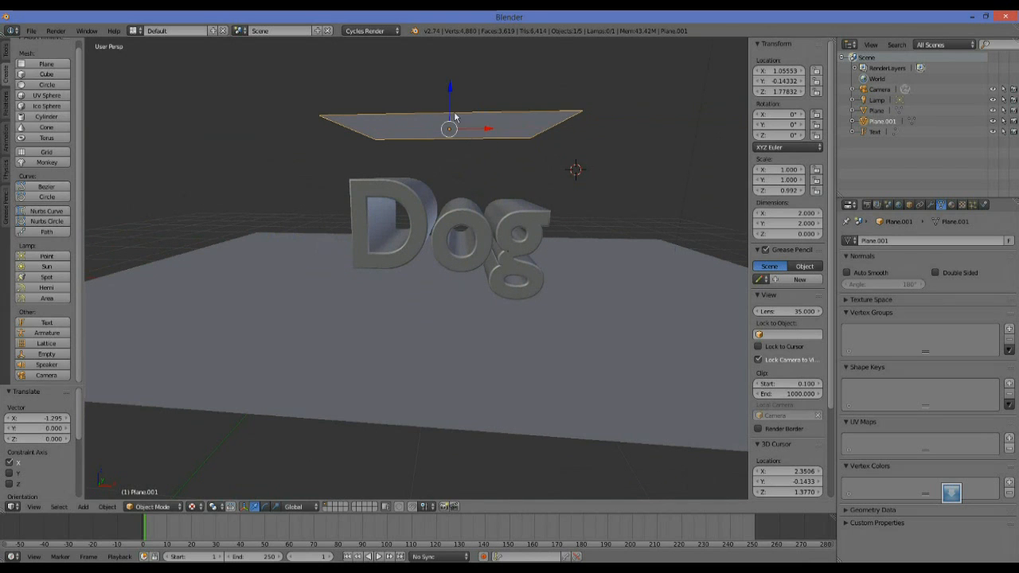
drag(450, 93, 450, 76)
Set the viewport shading back to Rendered, viewing the text with the raised plane above it.
middle_drag(478, 161, 445, 165)
scroll(451, 178, up, 3)
scroll(450, 177, down, 2)
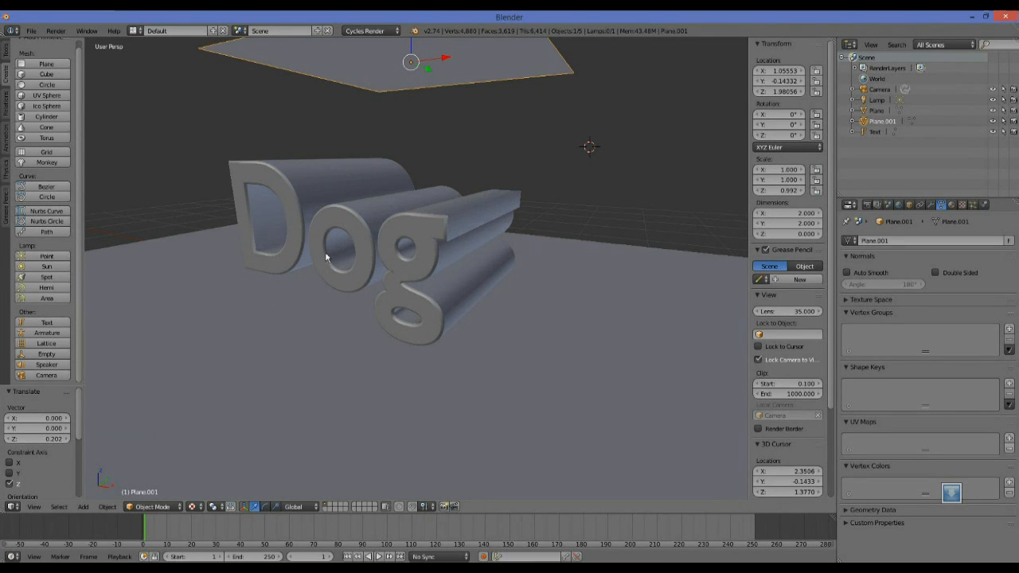
middle_drag(284, 350, 270, 475)
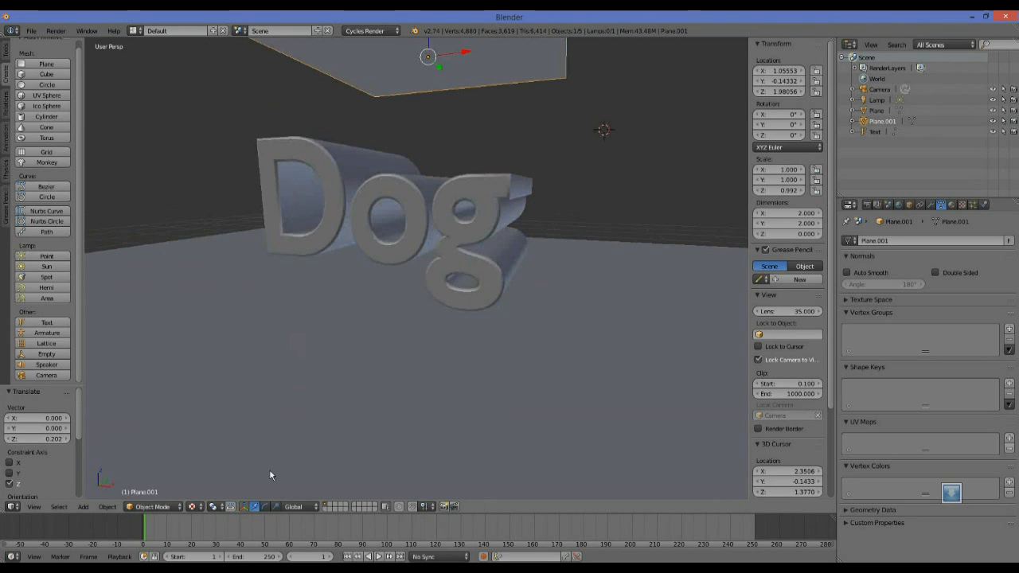
click(196, 510)
click(226, 440)
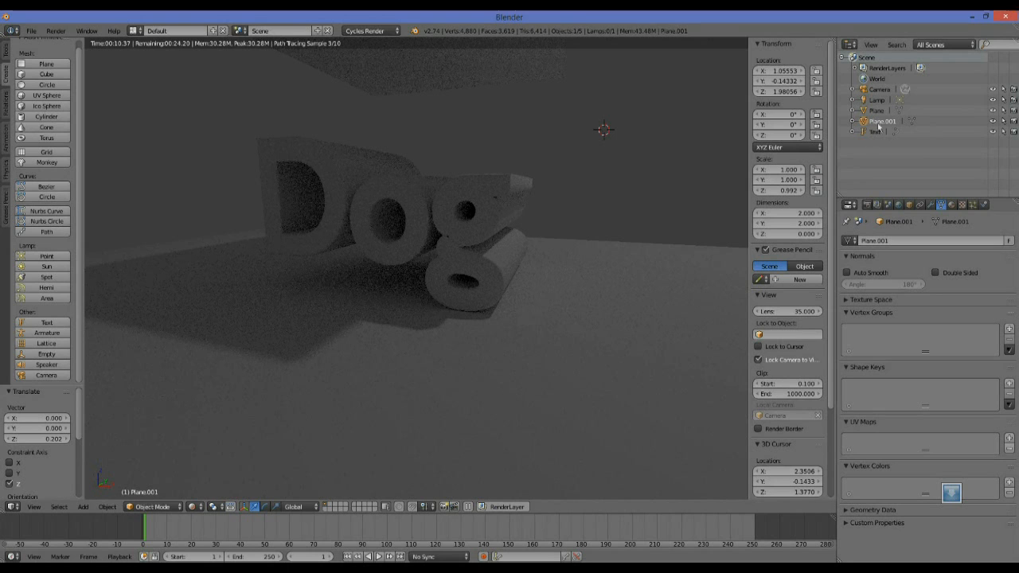
Delete the Lamp object from the scene.
click(877, 100)
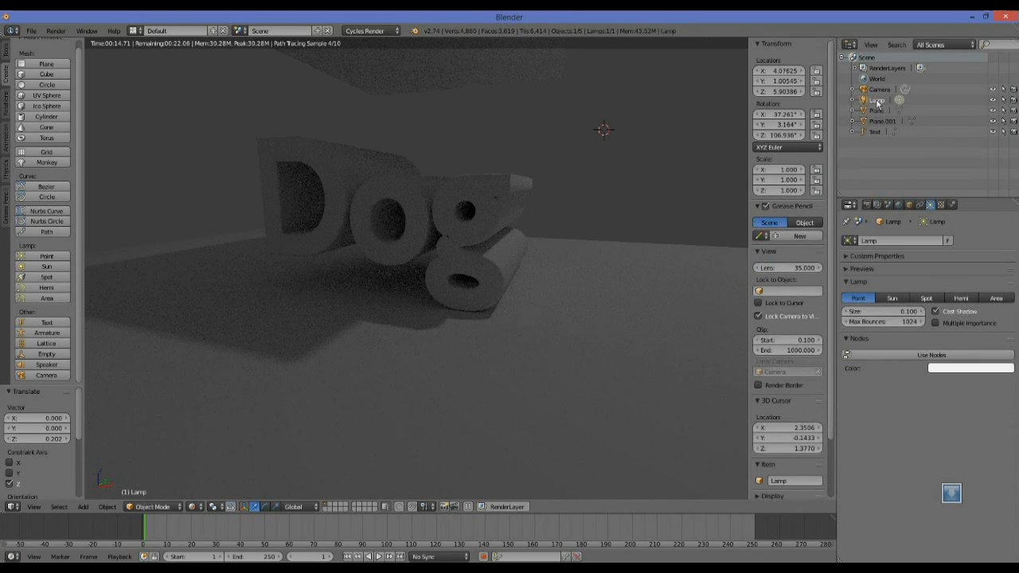
right_click(878, 103)
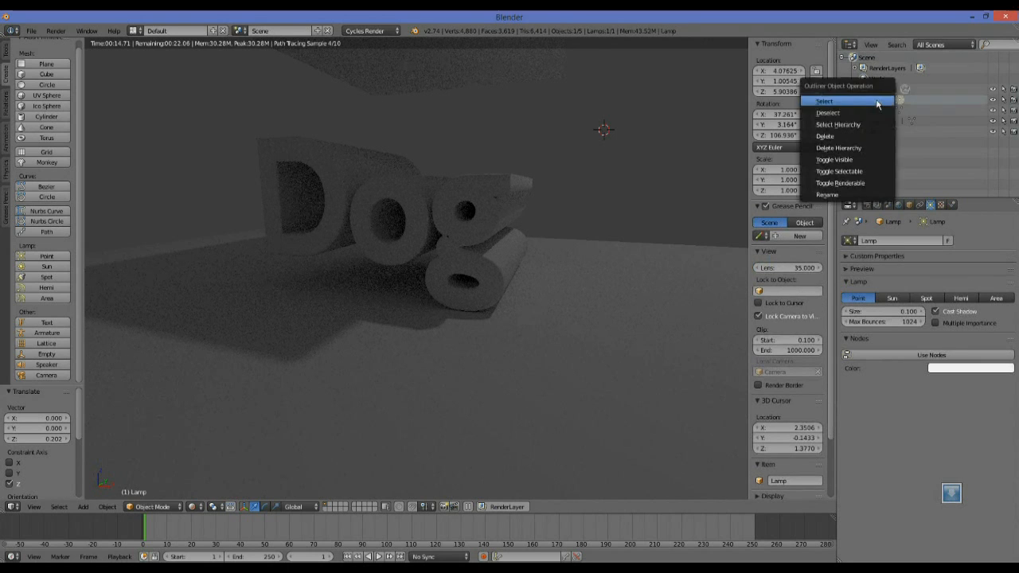
click(850, 139)
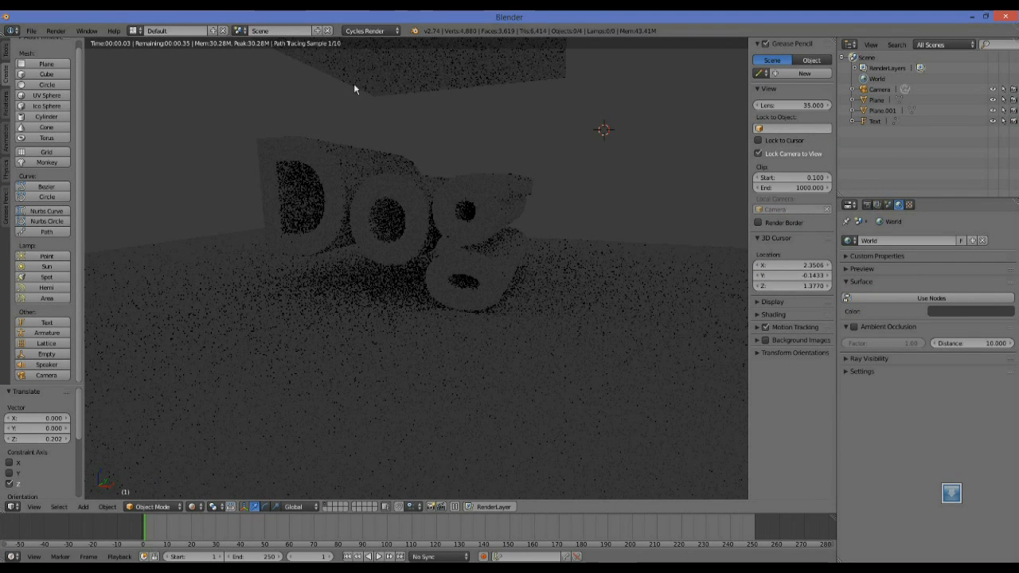
Rename the raised plane as "Light plane".
click(886, 109)
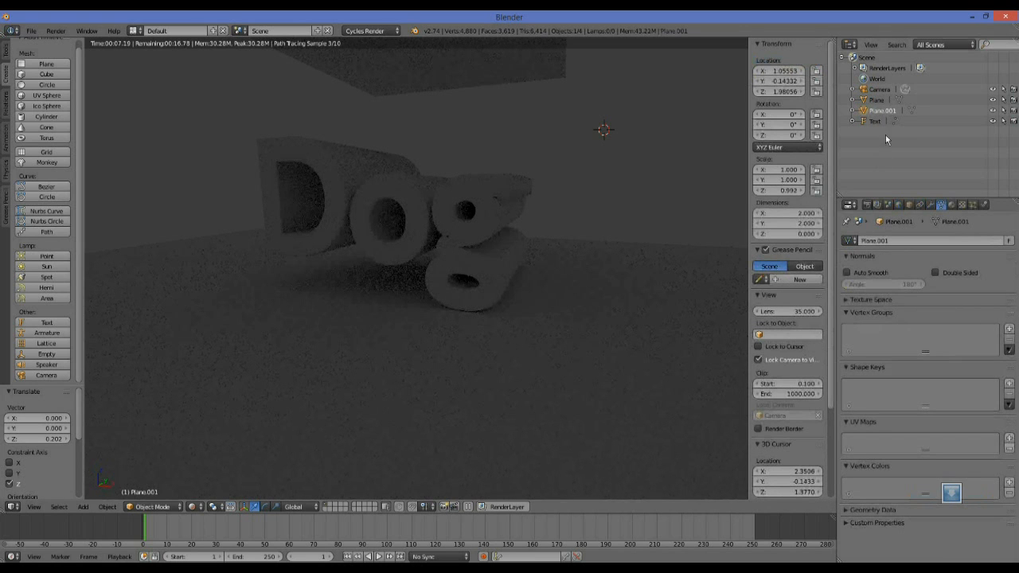
double_click(891, 112)
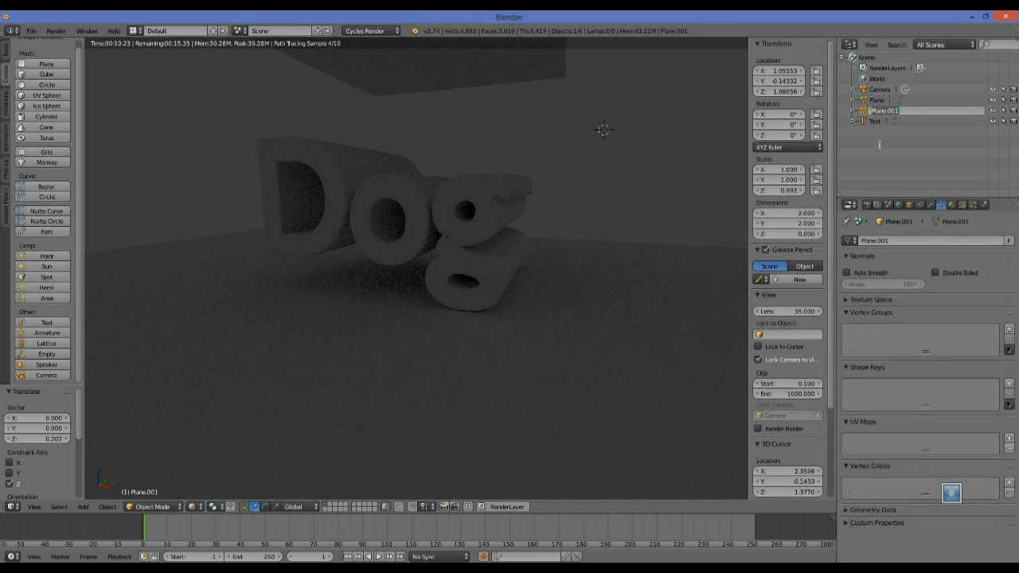
key(BackSpace)
text(ne)
key(Return)
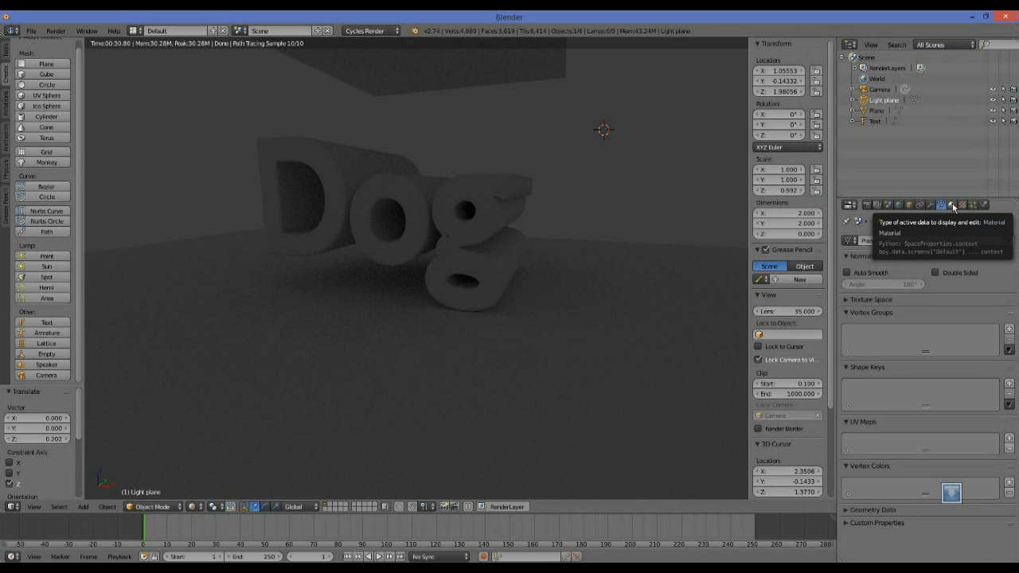
Add a new material to the light plane.
click(951, 205)
click(882, 274)
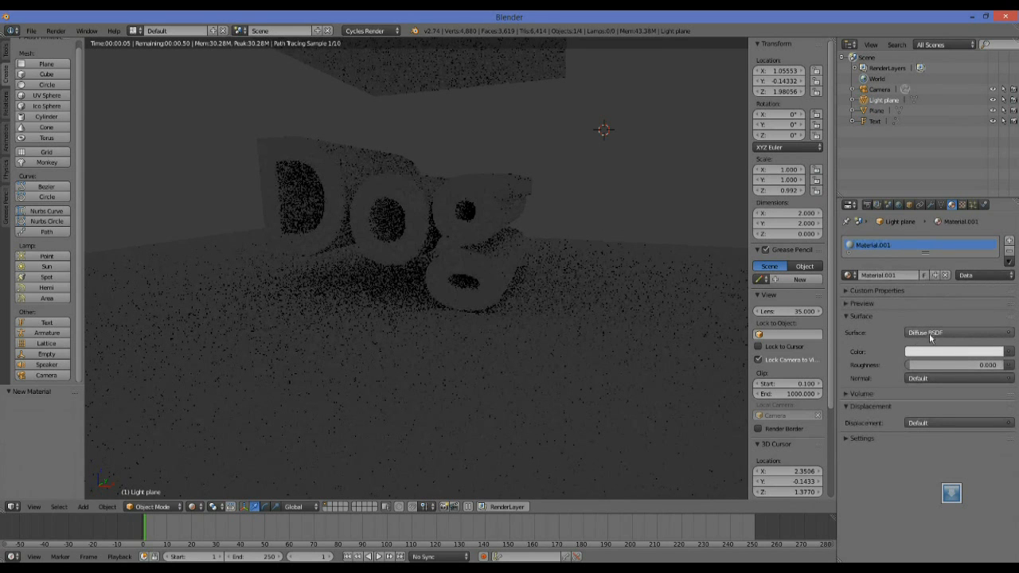
Change the light plane's material to an Emission shader with strength 2.1 and a pale yellow colour.
click(950, 334)
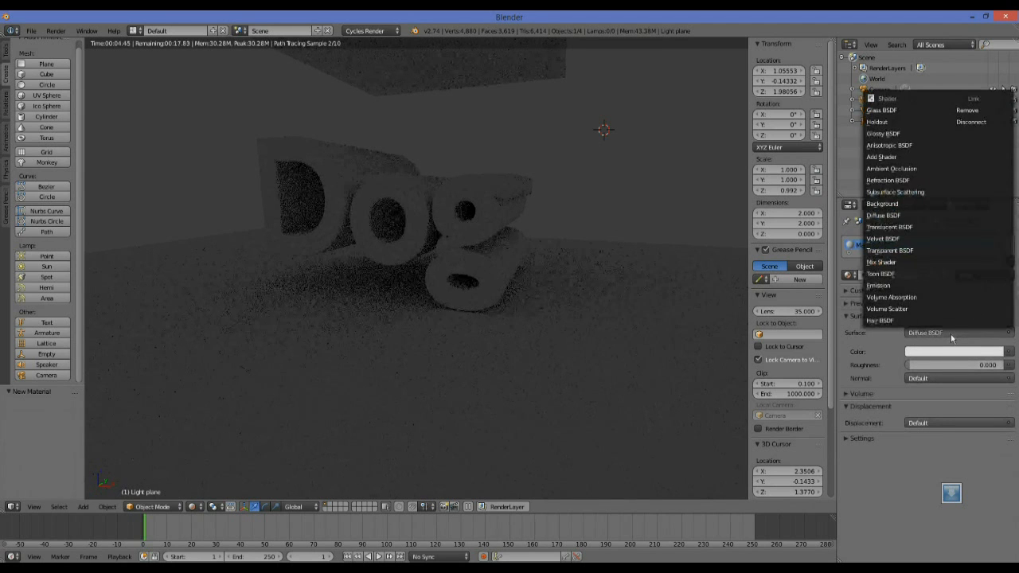
click(897, 285)
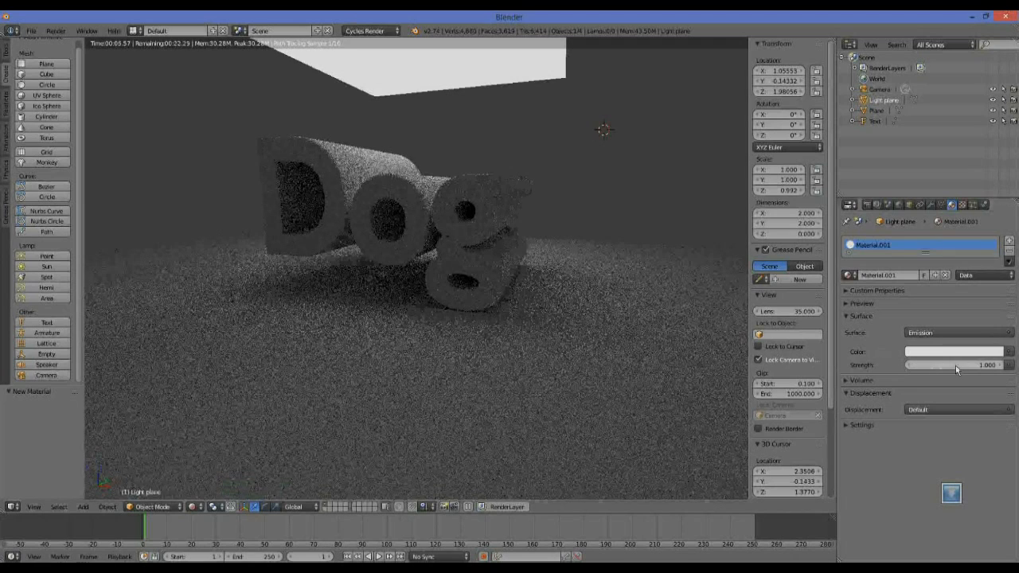
mouse_move(936, 366)
mouse_down()
mouse_move(974, 366)
mouse_move(947, 366)
mouse_up()
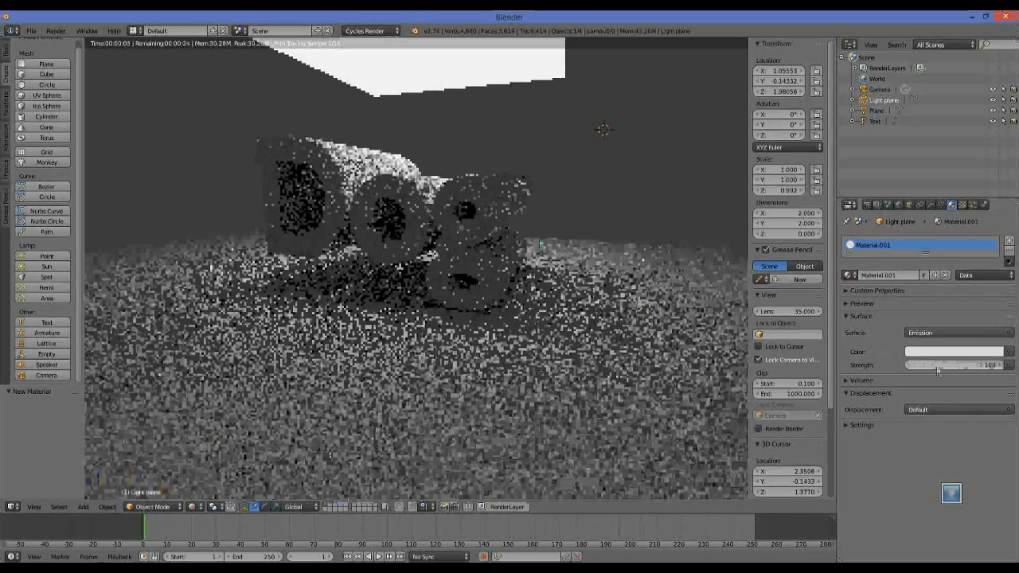
click(952, 354)
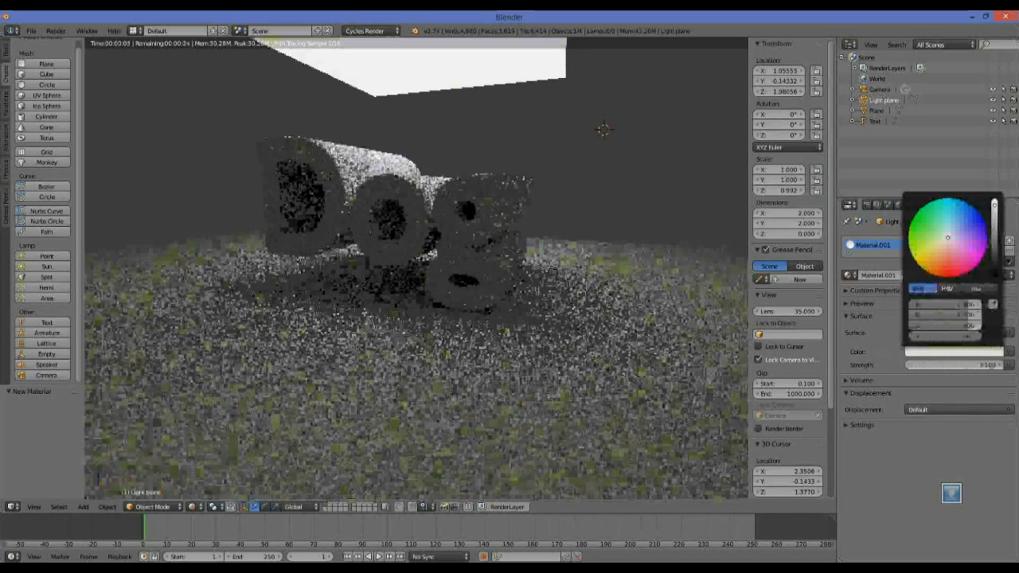
click(939, 242)
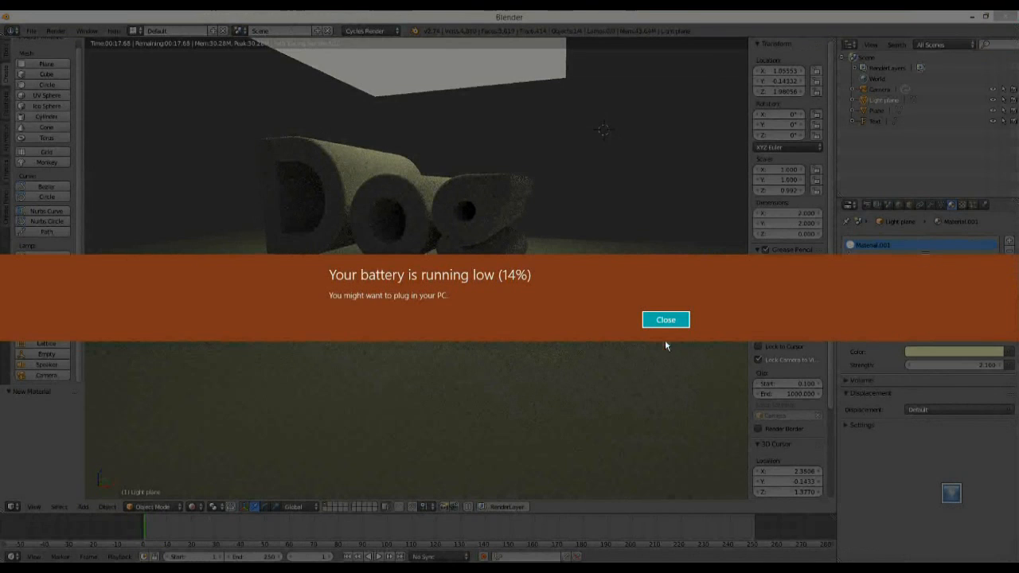
click(676, 324)
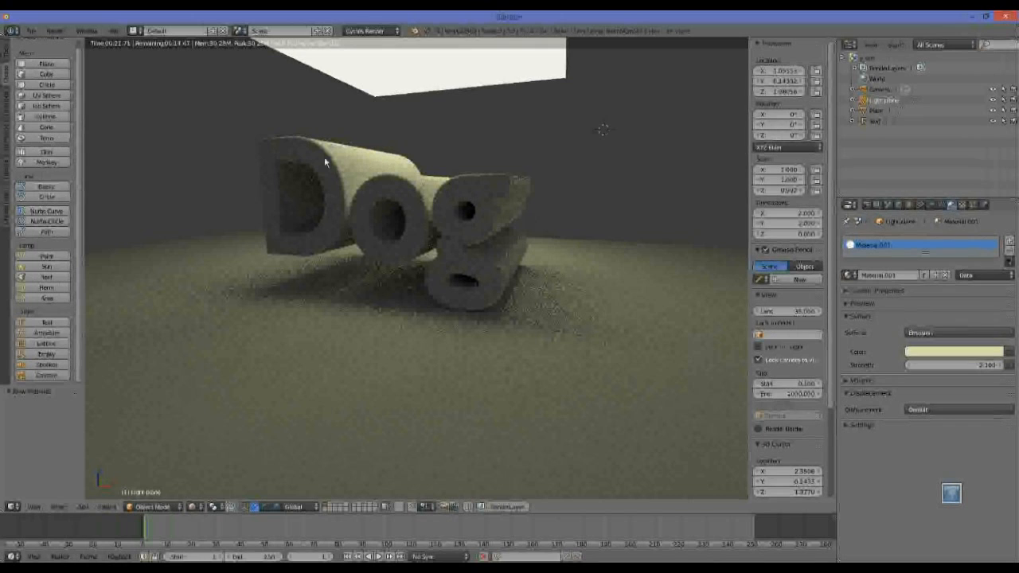
Select the floor plane and add a new material to it.
click(867, 204)
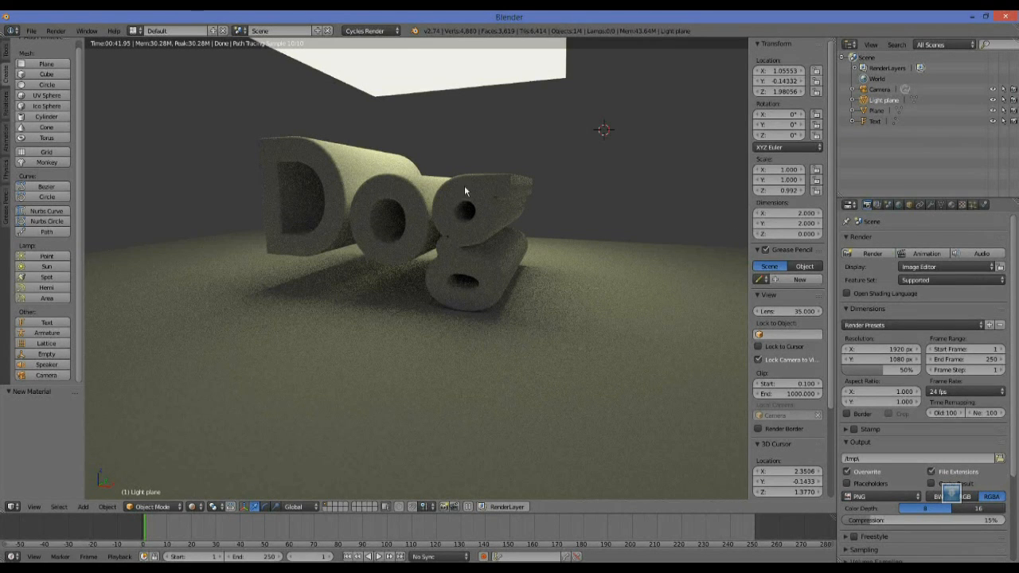
click(879, 111)
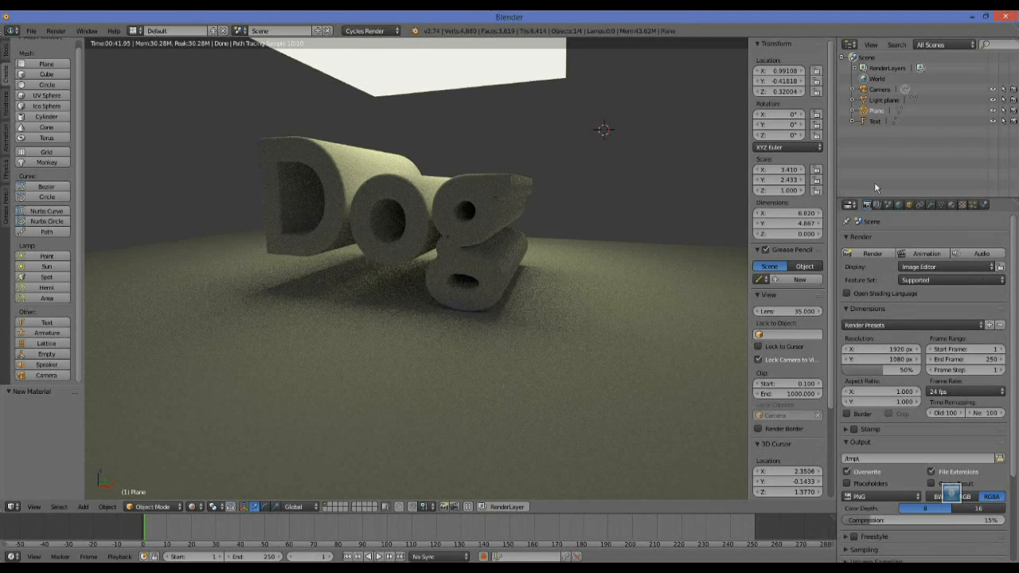
click(961, 205)
click(920, 275)
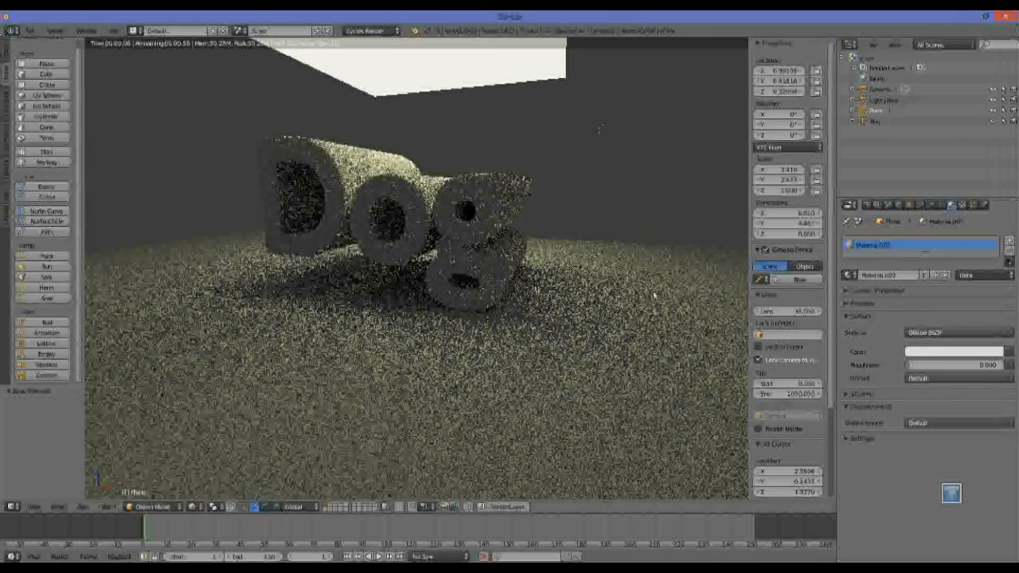
Give the floor plane's Diffuse BSDF material a light red colour and a roughness of 0.084.
click(969, 354)
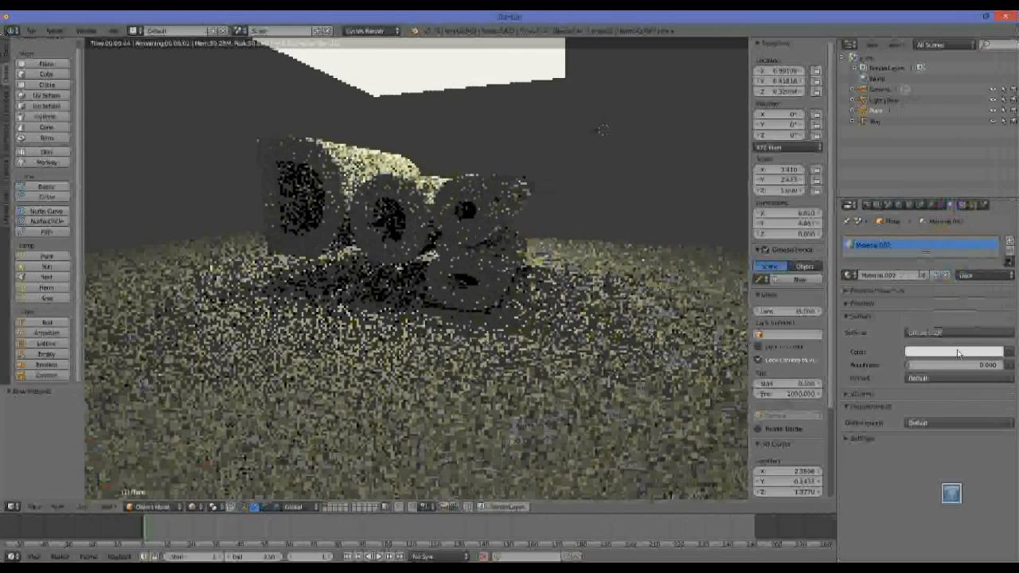
click(958, 354)
click(950, 257)
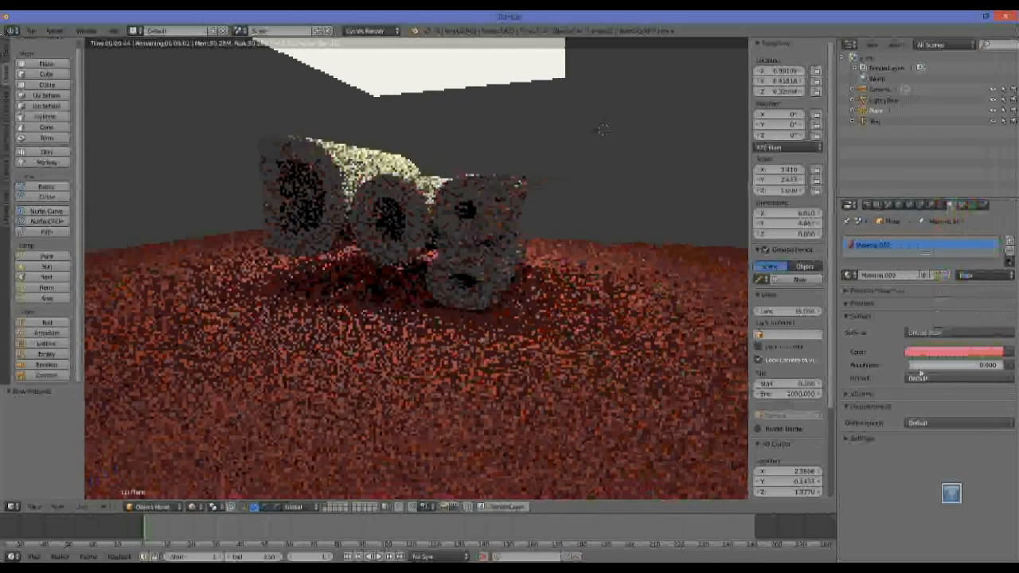
mouse_move(920, 366)
mouse_down()
mouse_move(940, 366)
mouse_move(929, 366)
mouse_up()
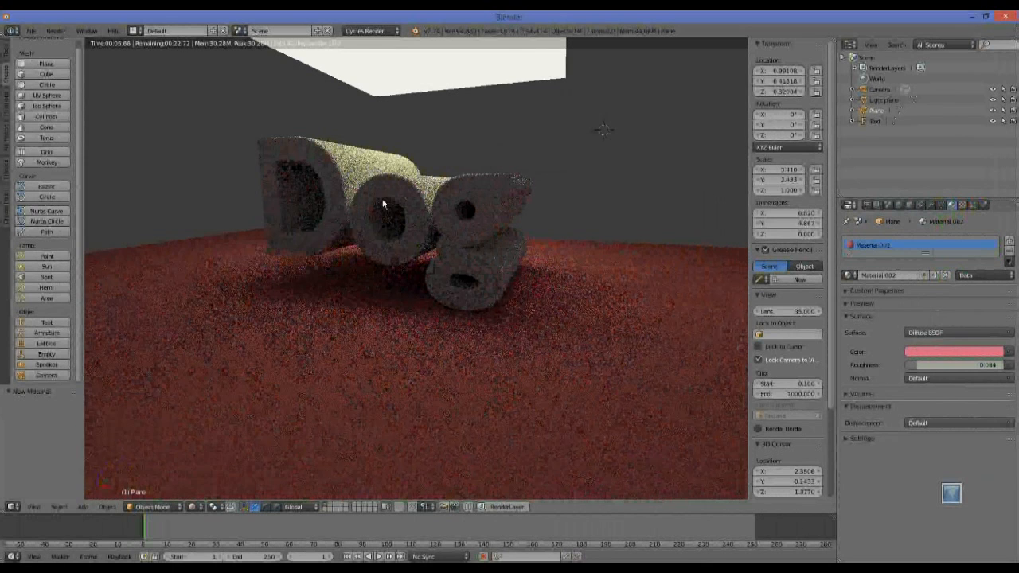
Add a new material to the Text object and change its surface to Glossy BSDF.
click(875, 121)
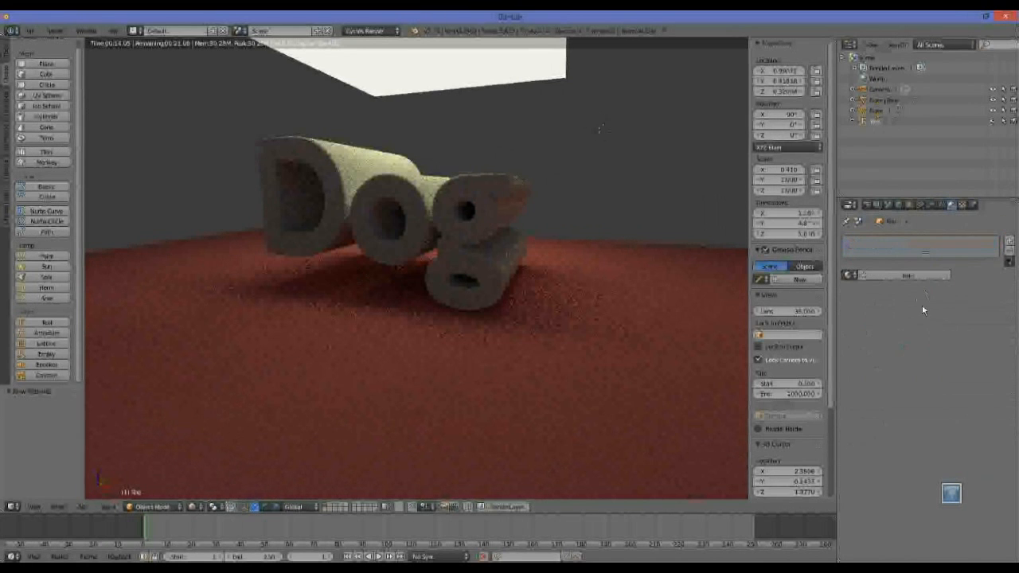
click(902, 276)
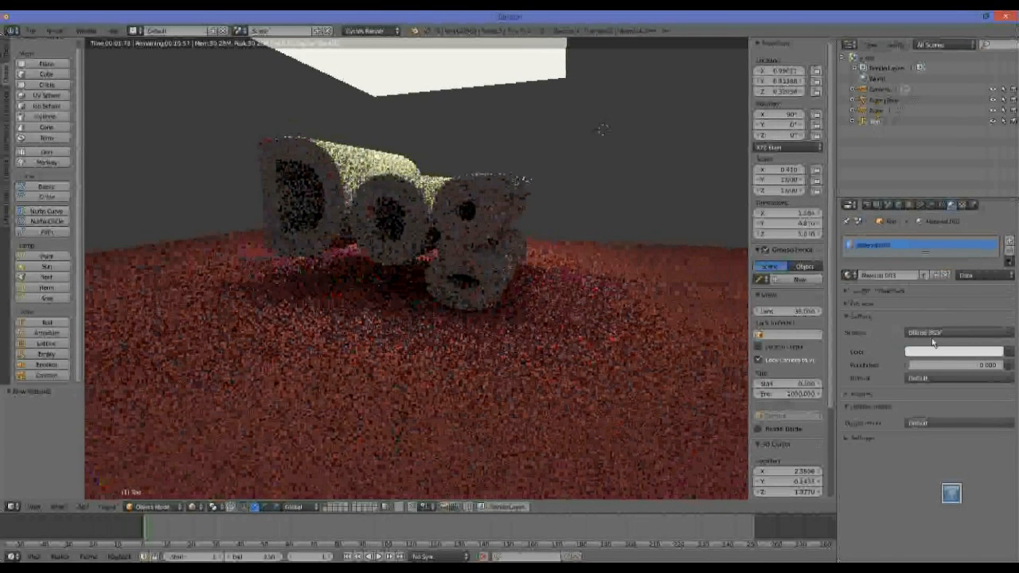
click(930, 333)
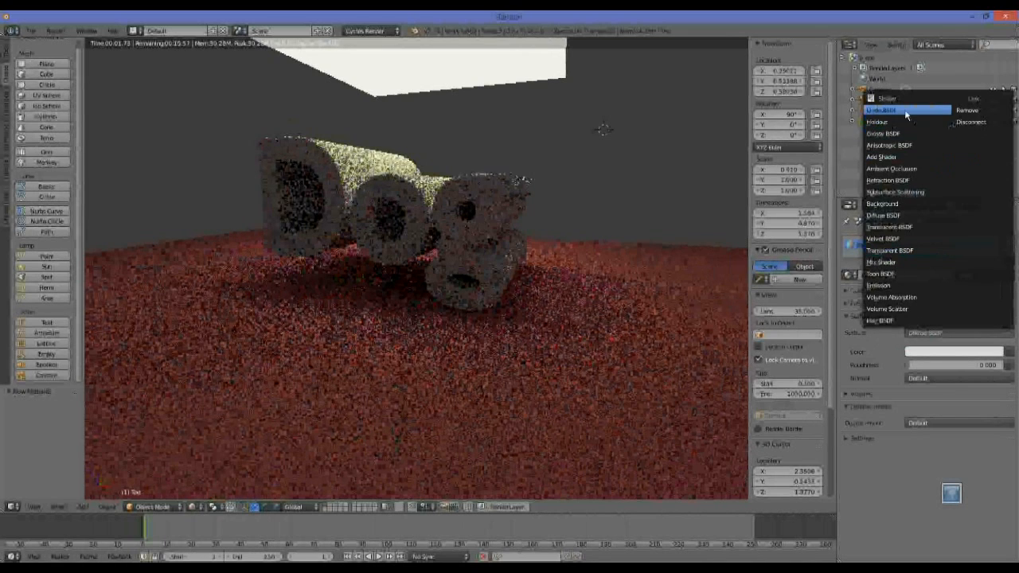
click(887, 133)
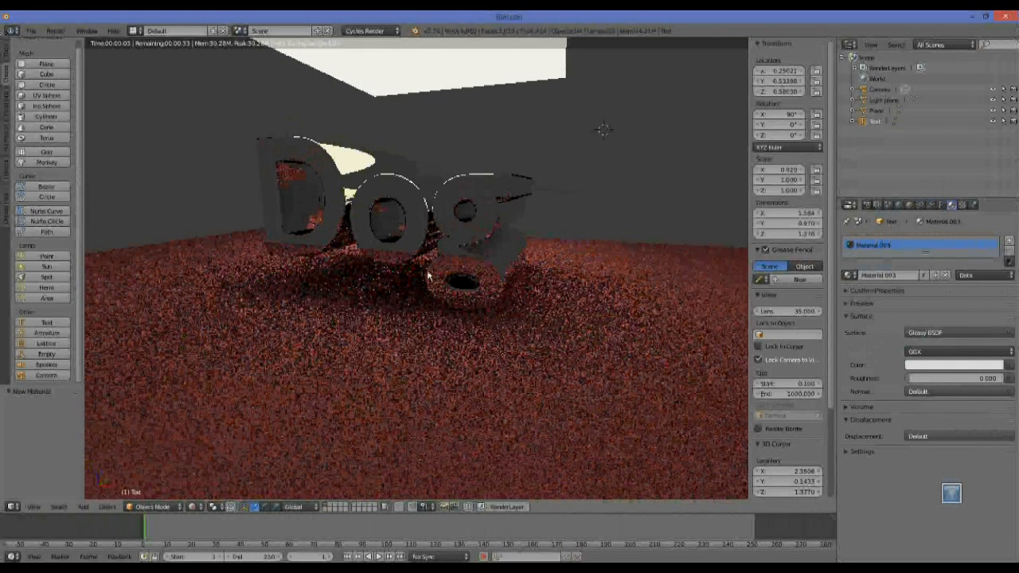
Set the text's glossy material to a roughness of 0.096 and a turquoise colour.
drag(910, 378, 918, 378)
click(920, 365)
click(969, 366)
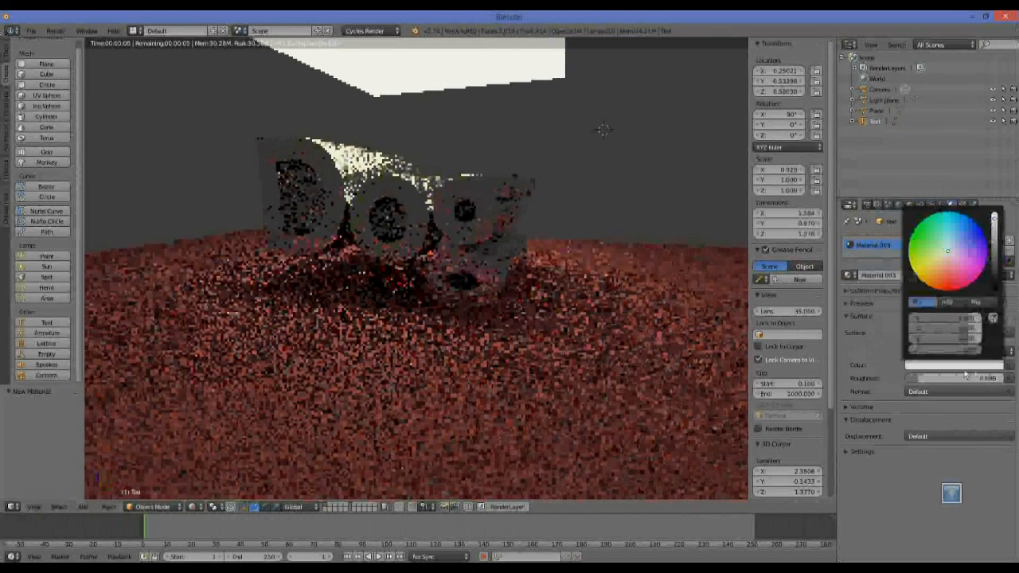
drag(946, 276, 943, 238)
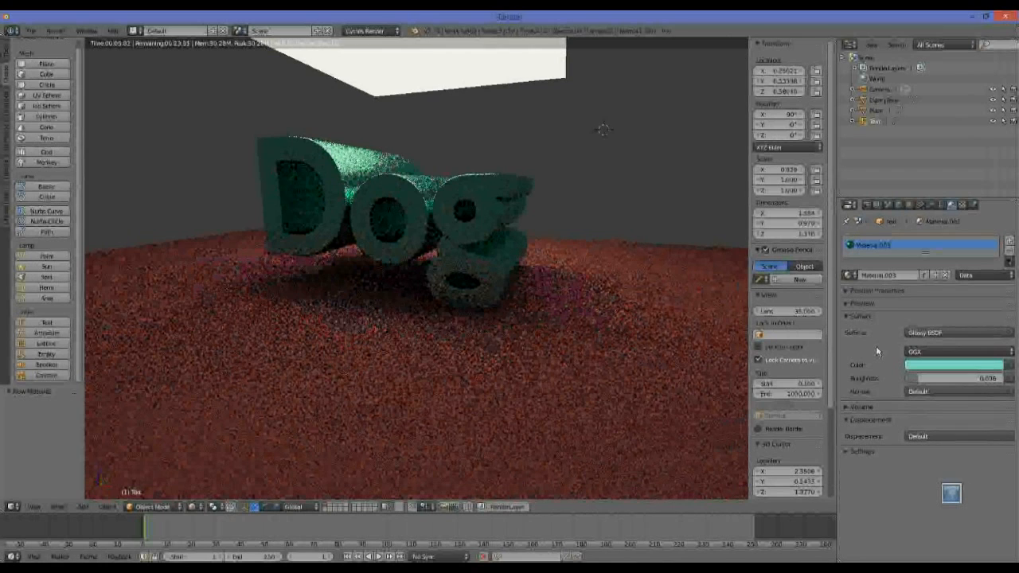
Set the Cycles render samples to 100 in the sampling settings.
click(865, 206)
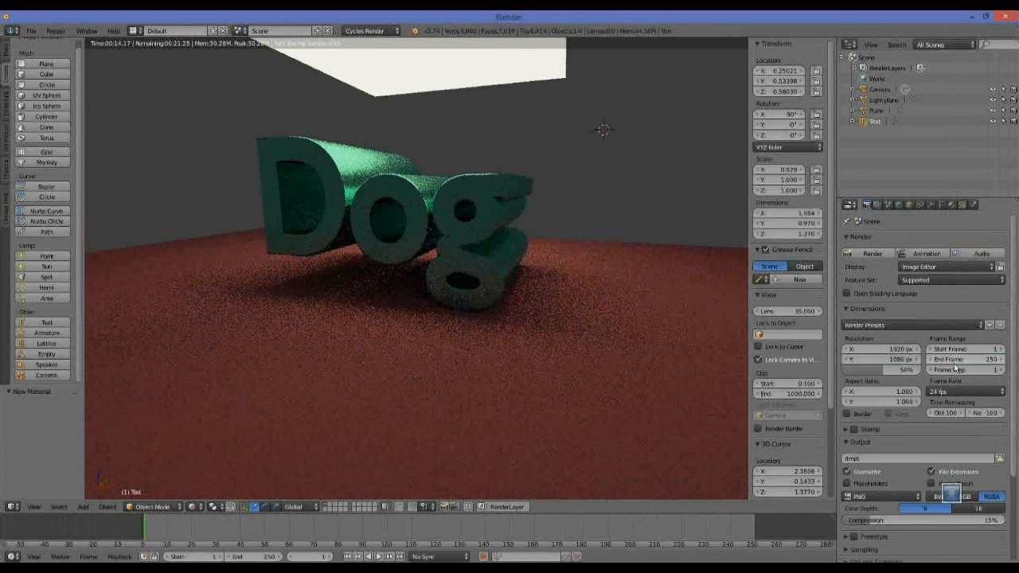
scroll(955, 454, down, 3)
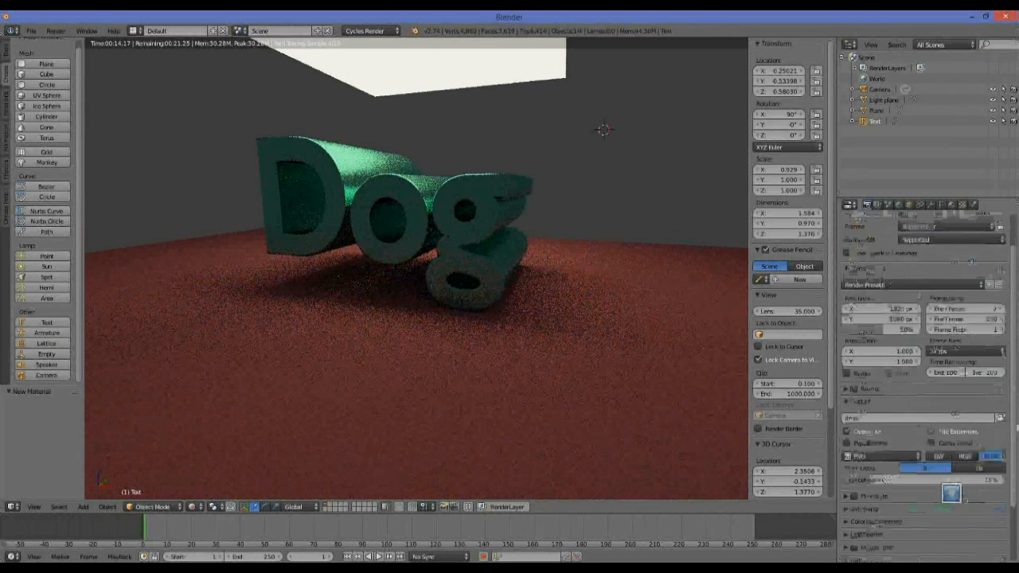
drag(1006, 470, 1006, 483)
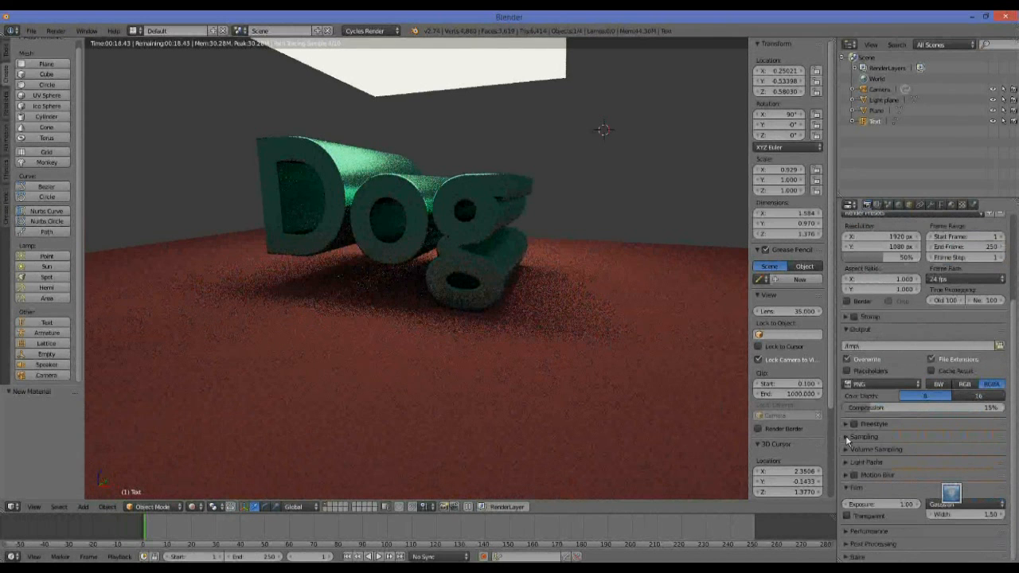
click(846, 437)
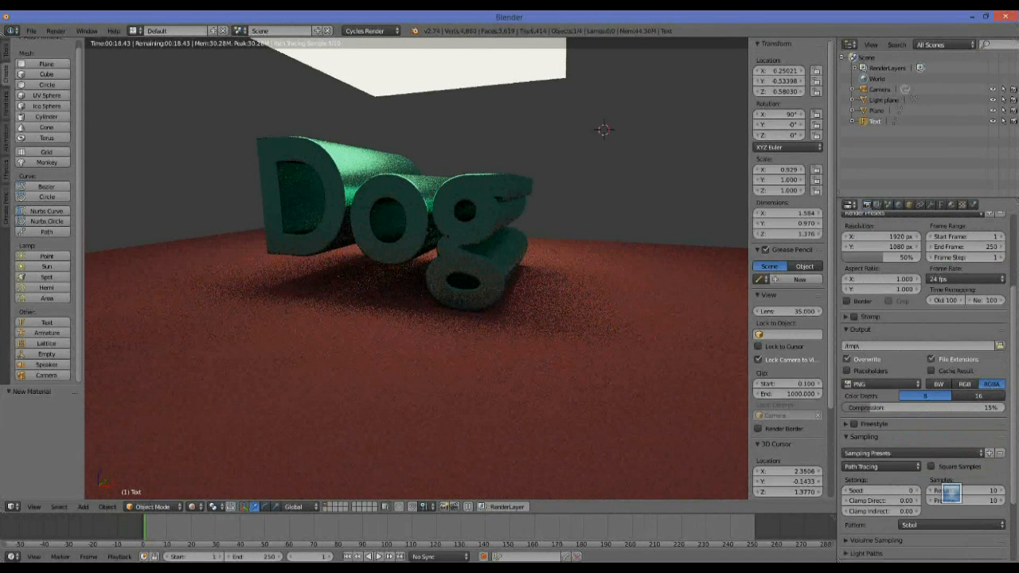
scroll(1014, 437, down, 2)
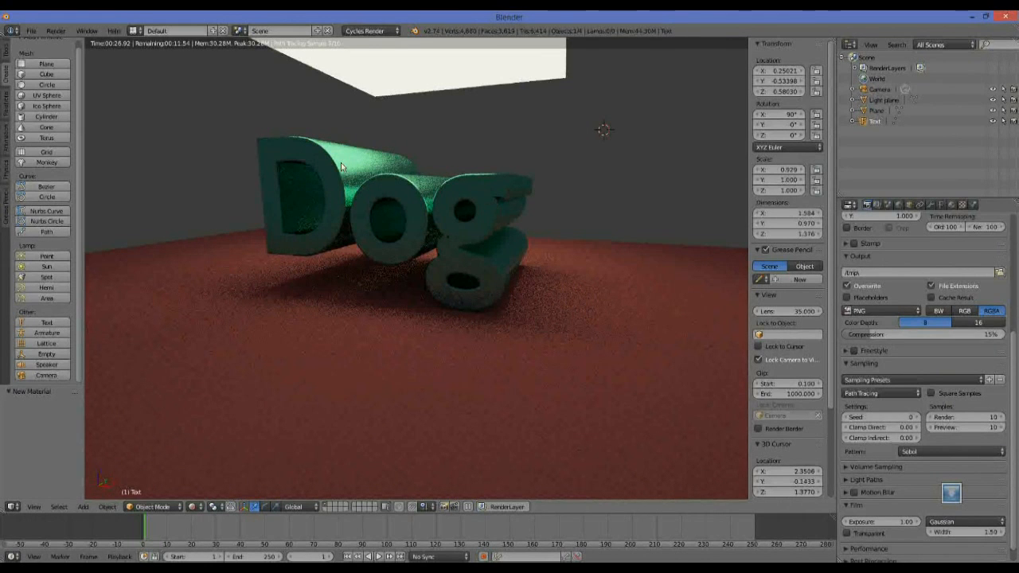
click(976, 418)
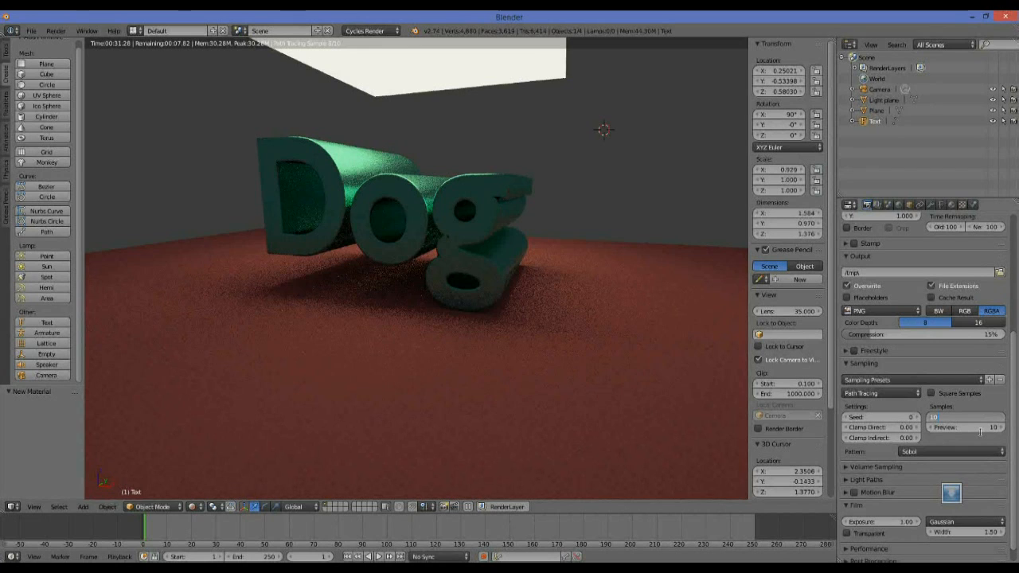
click(955, 429)
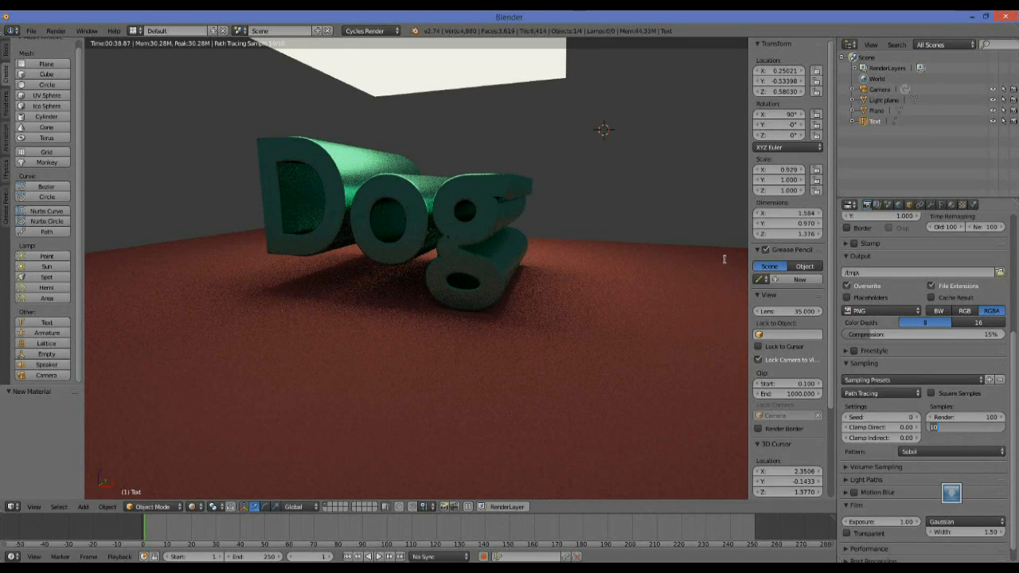
key(Return)
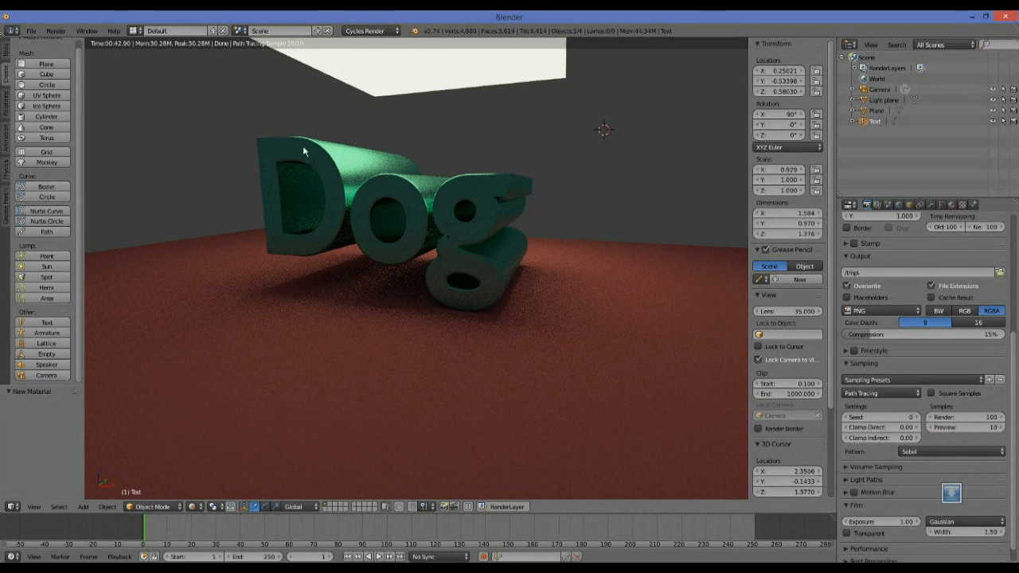
Dismiss the low-battery warning and convert the Dog text object to a mesh.
middle_drag(292, 132, 347, 172)
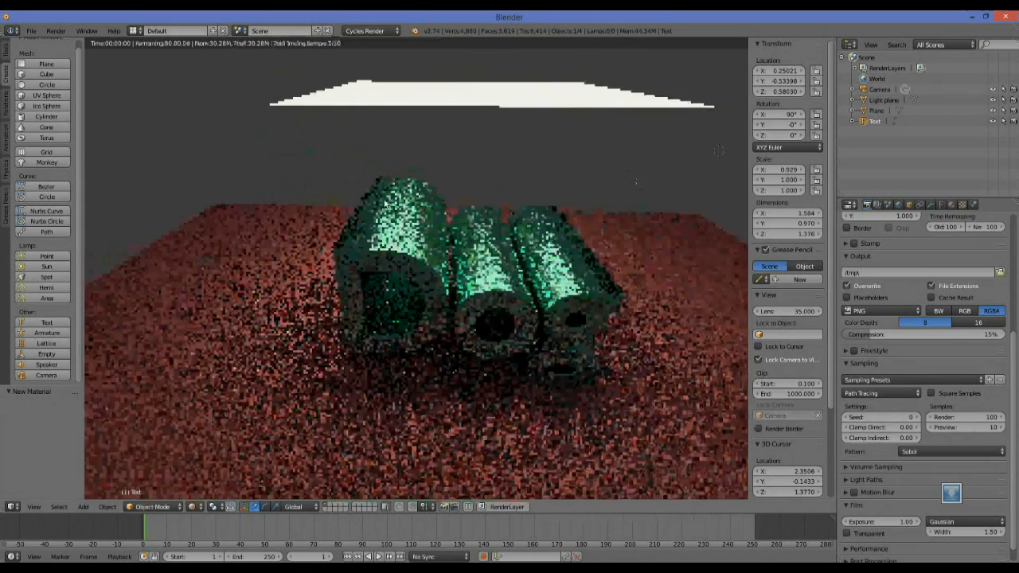
scroll(363, 206, up, 4)
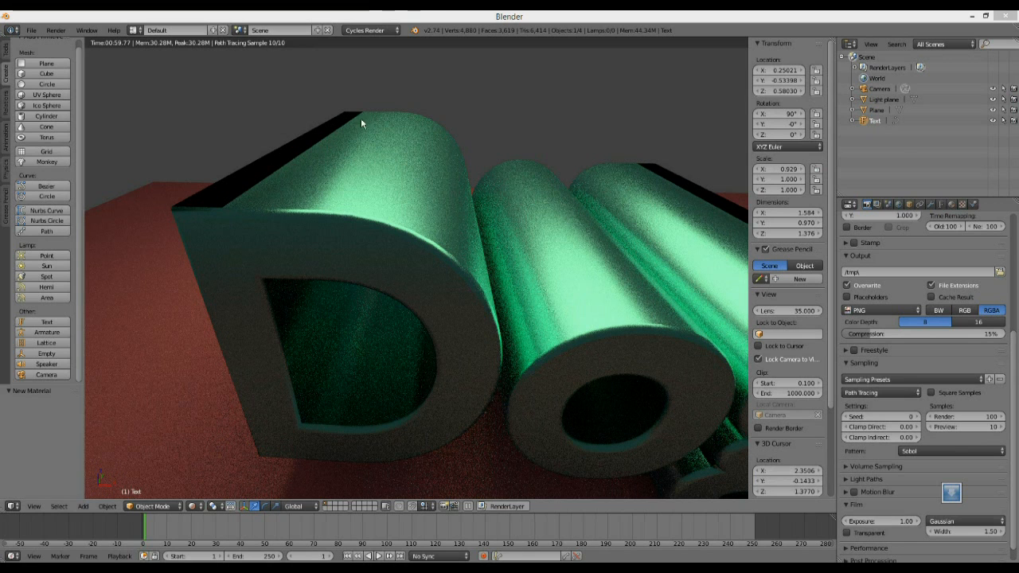
mouse_move(217, 160)
middle_down()
mouse_move(232, 166)
mouse_move(219, 160)
middle_up()
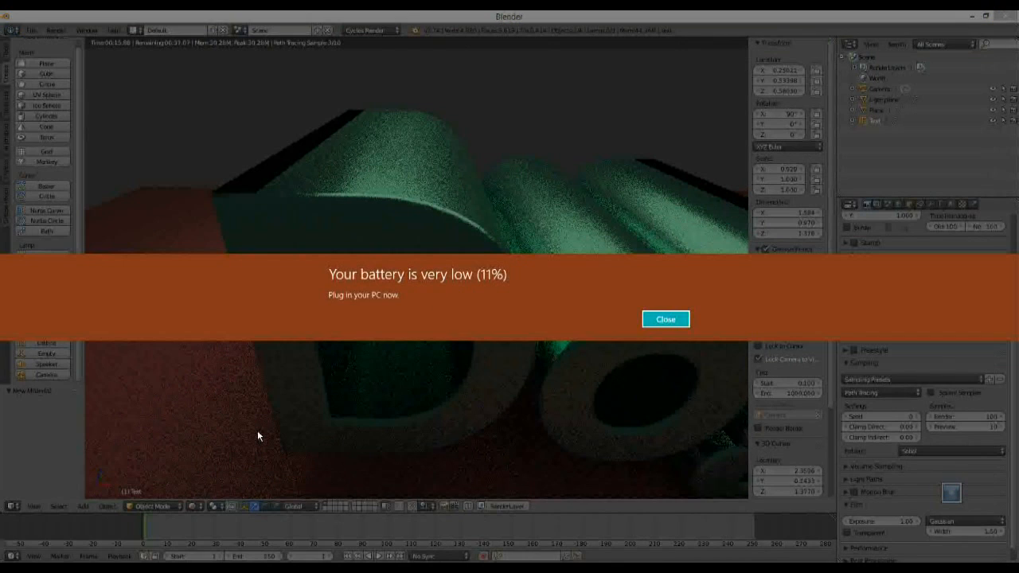
click(665, 319)
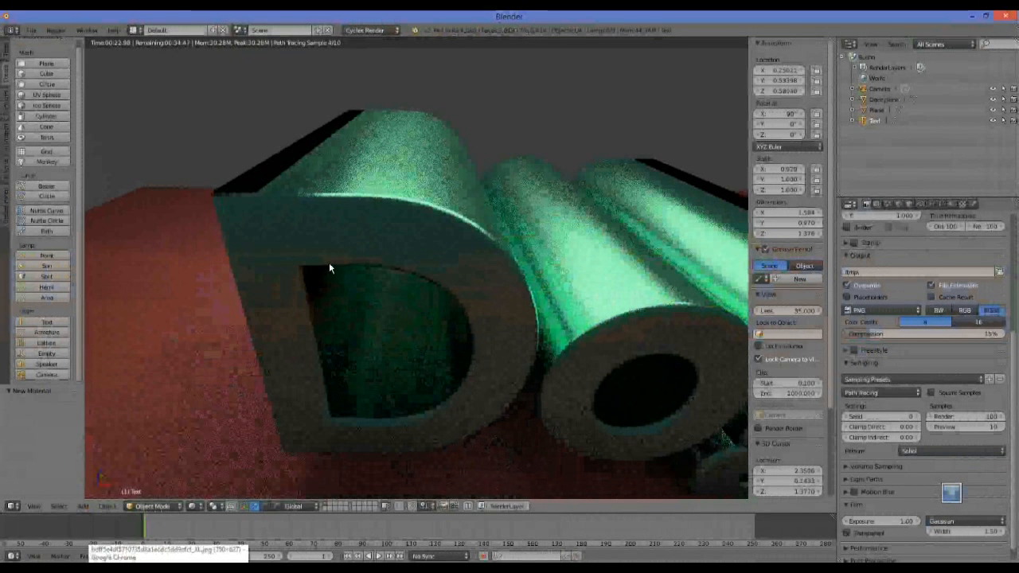
click(103, 506)
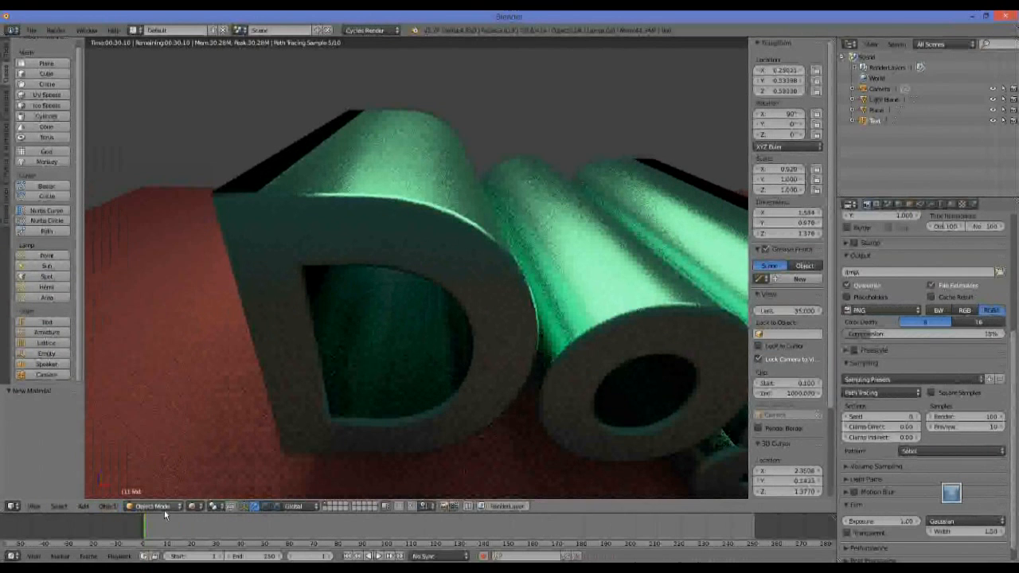
click(114, 507)
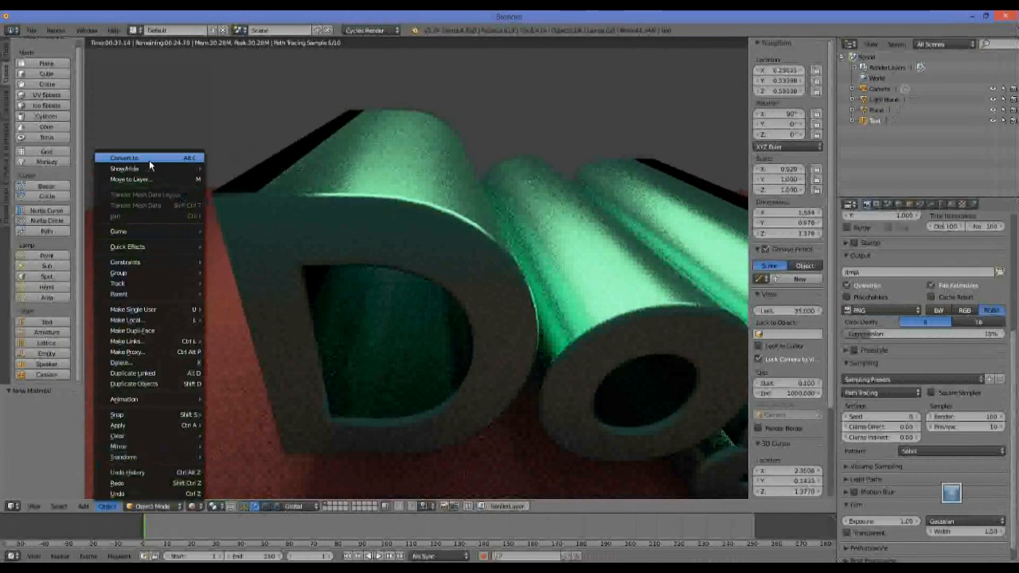
mouse_move(149, 160)
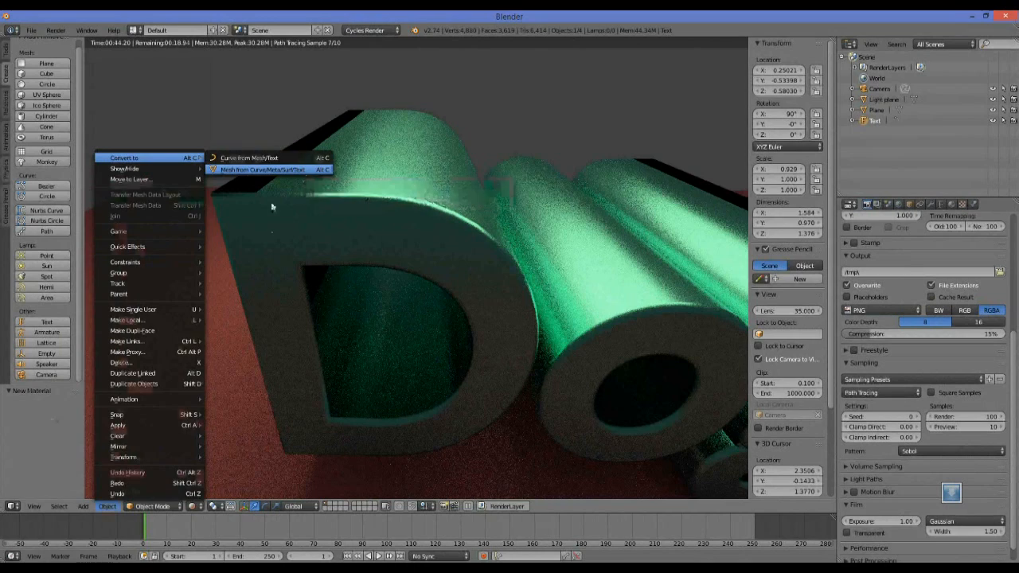
click(302, 170)
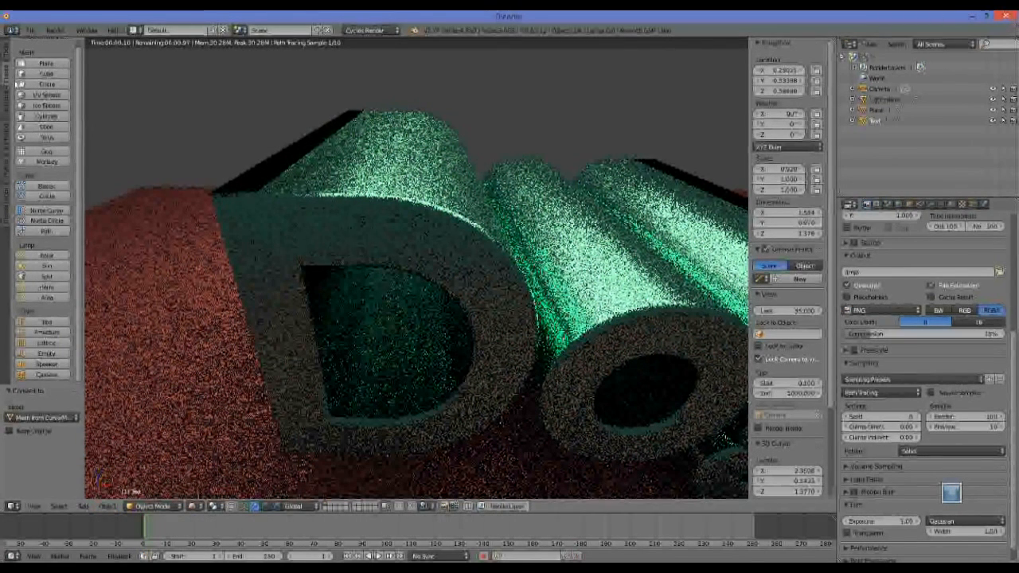
Compare smooth and flat shading on the Dog text mesh, finishing with flat shading.
click(8, 64)
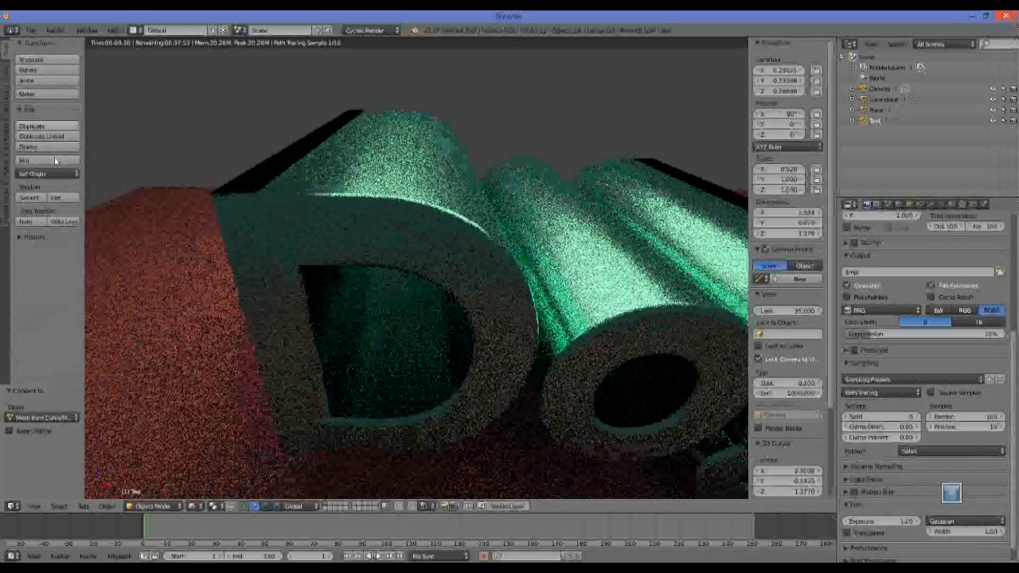
click(30, 197)
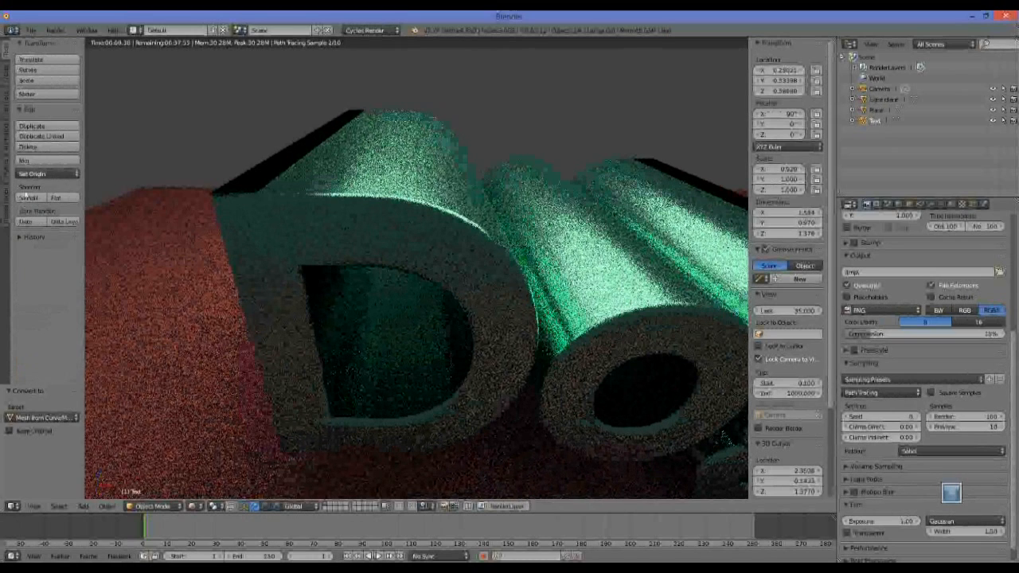
click(57, 197)
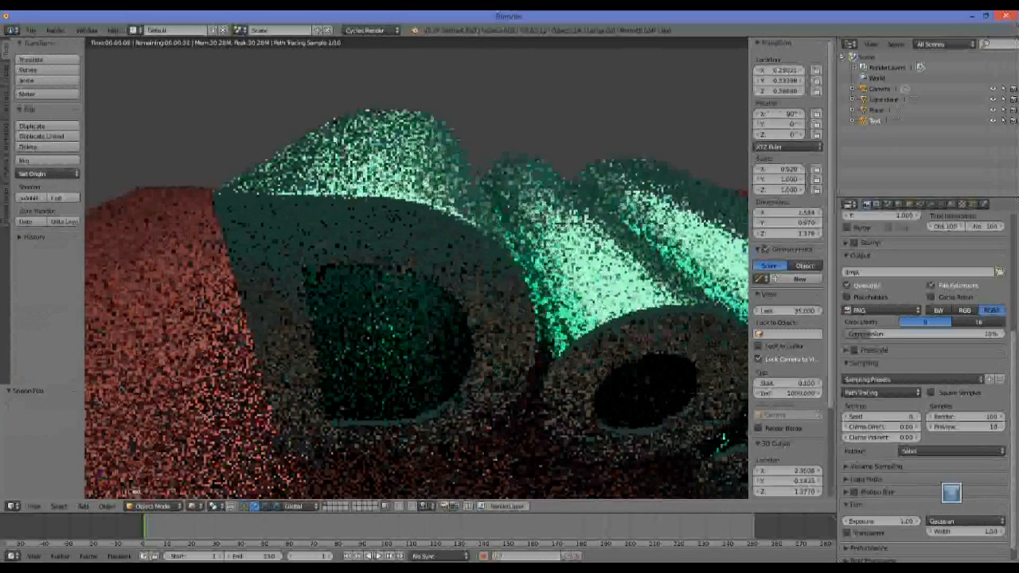
click(29, 198)
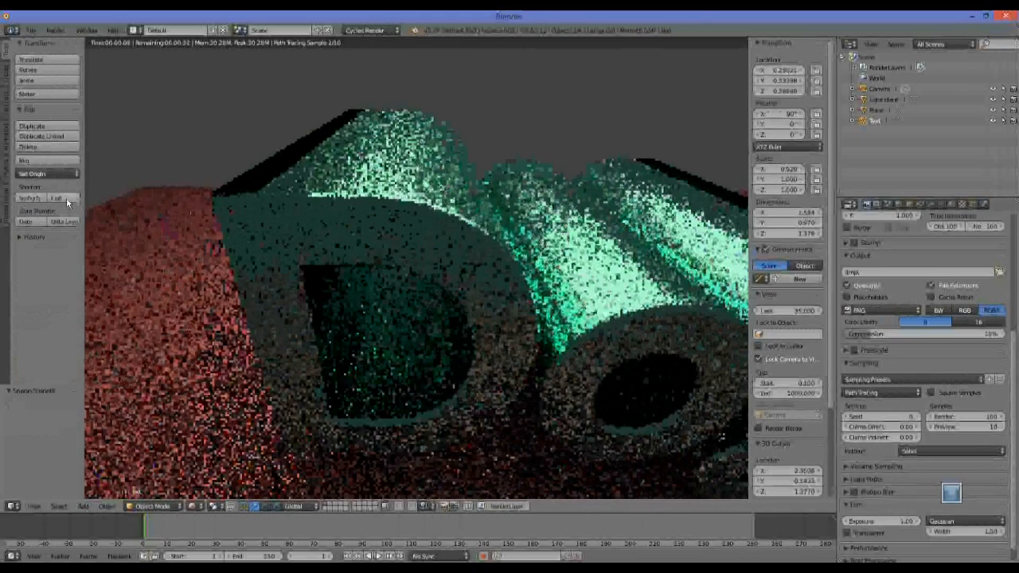
click(66, 197)
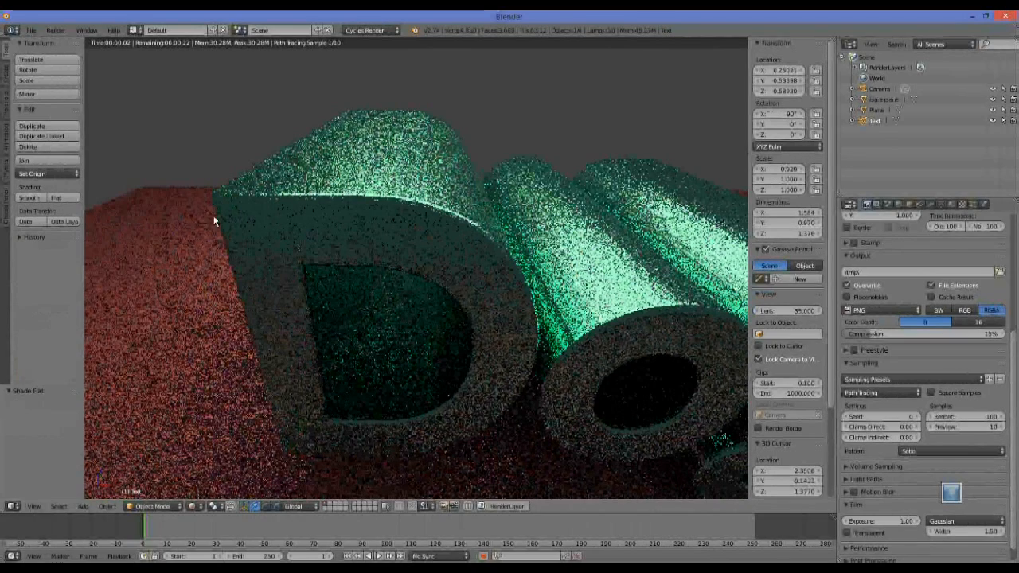
click(31, 198)
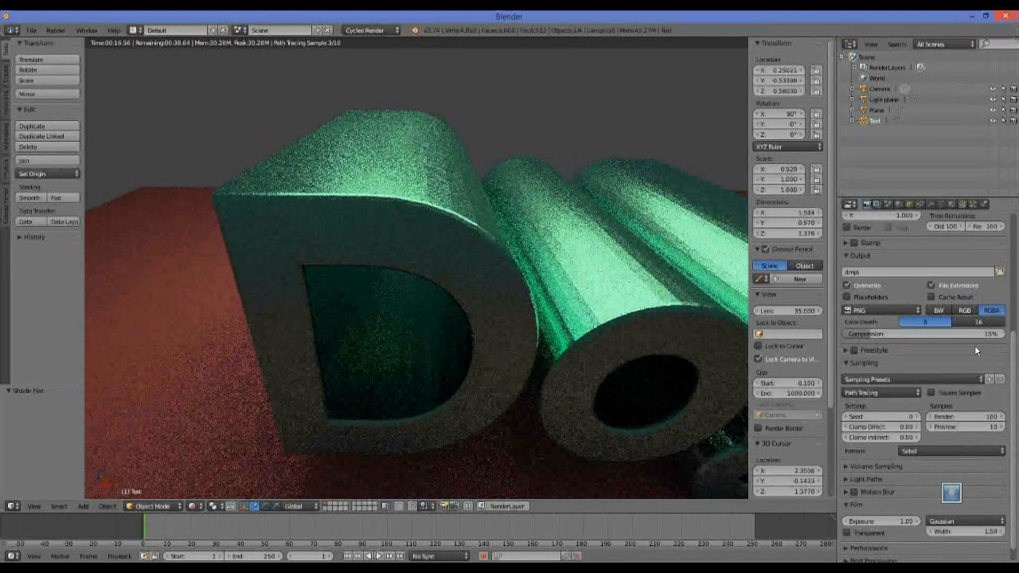
Enable Auto Smooth on the text mesh's normals with an angle of 45° and apply smooth shading.
click(941, 205)
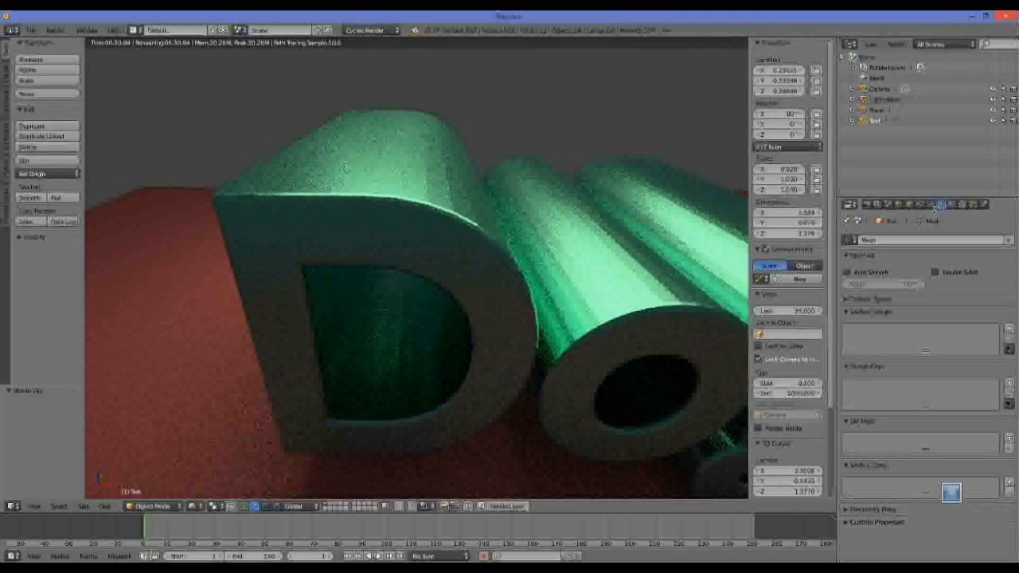
click(846, 272)
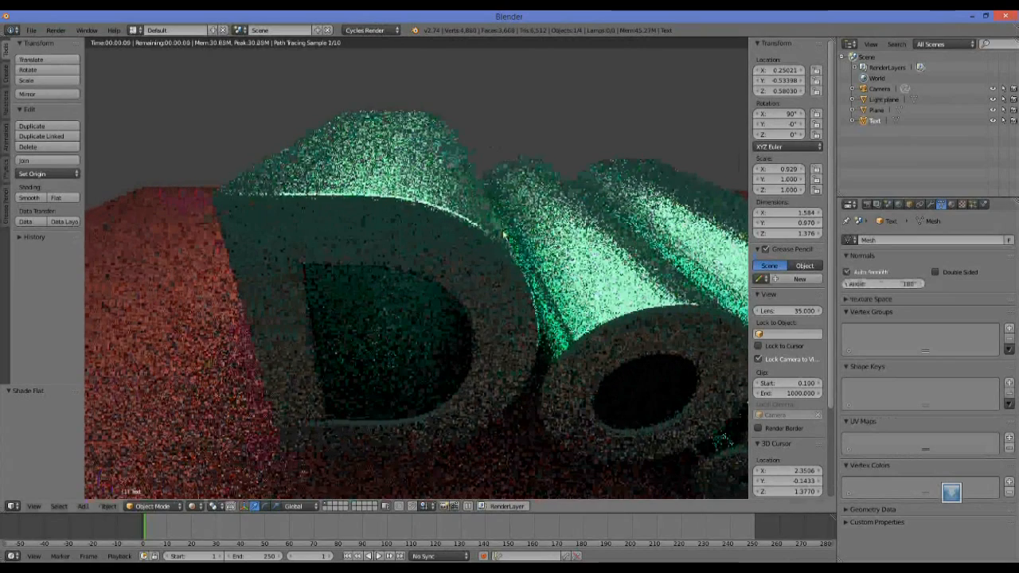
click(906, 284)
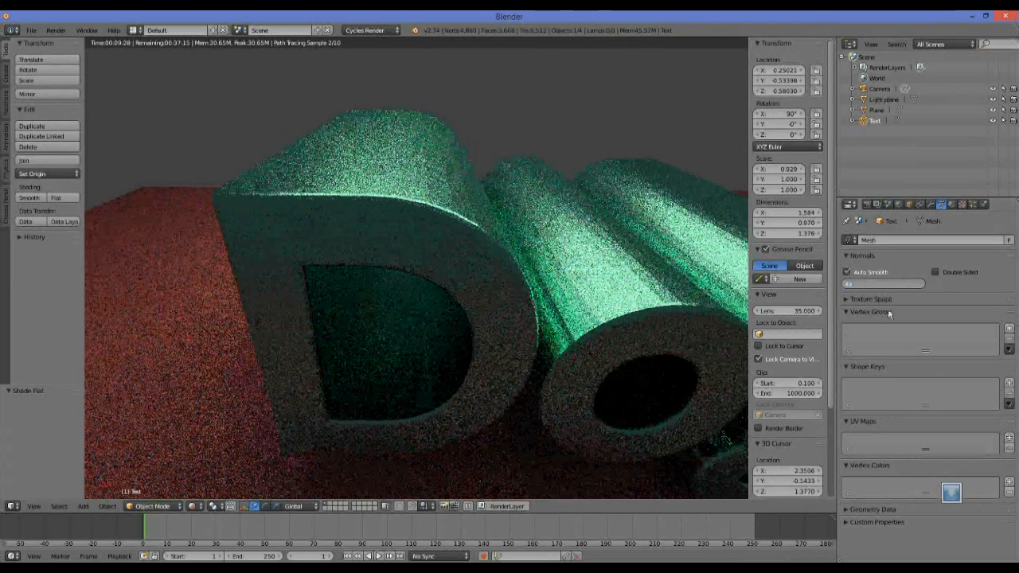
click(885, 312)
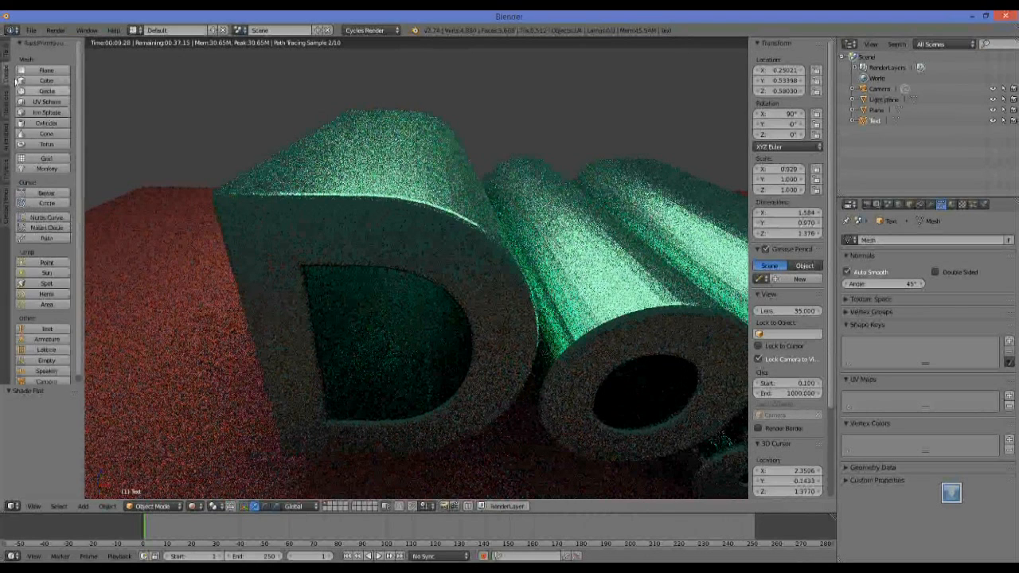
click(29, 197)
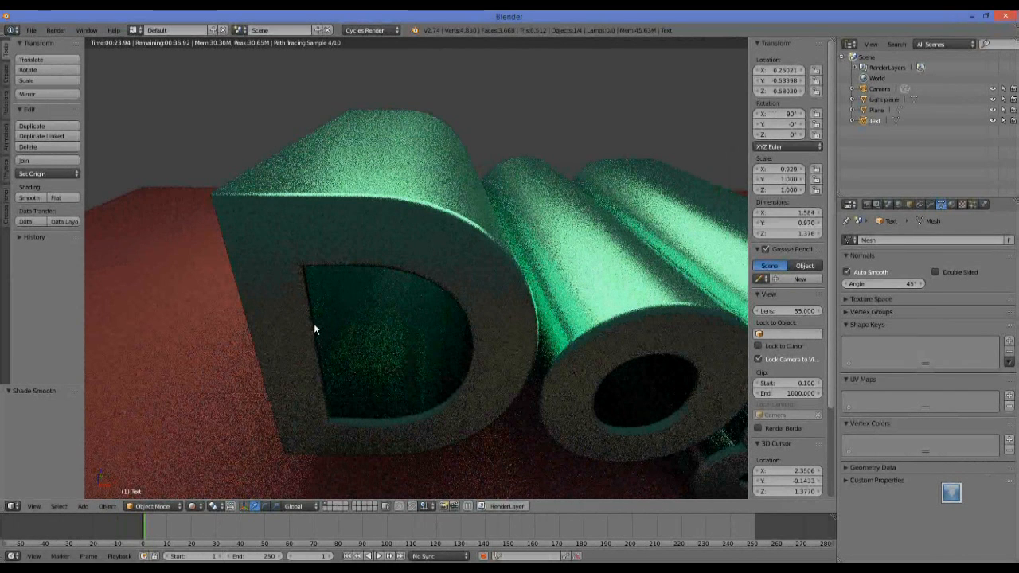
Frame the whole Dog text with the floor and light plane, and show the scene's render and dimensions settings.
middle_drag(468, 147, 432, 139)
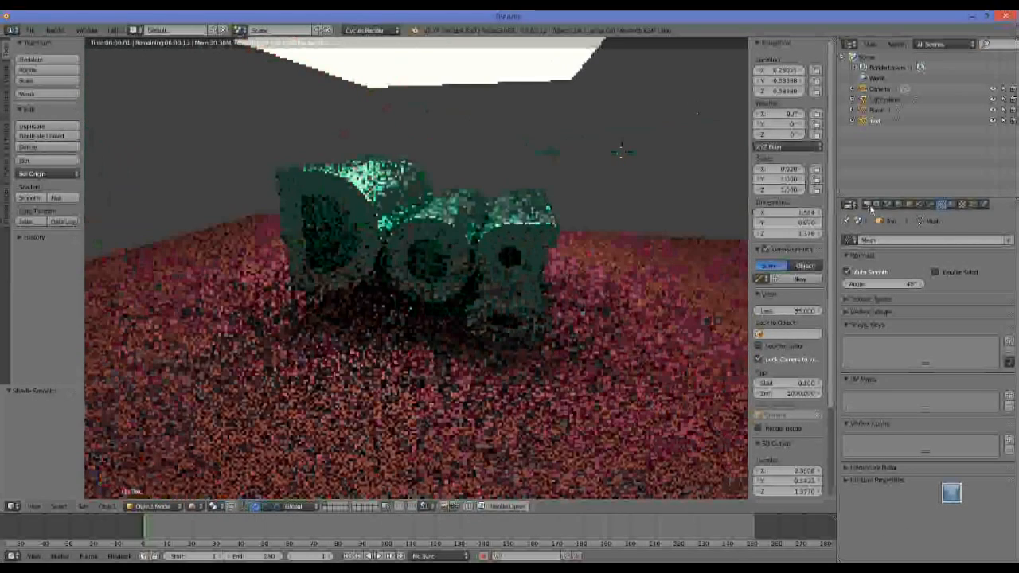
click(869, 206)
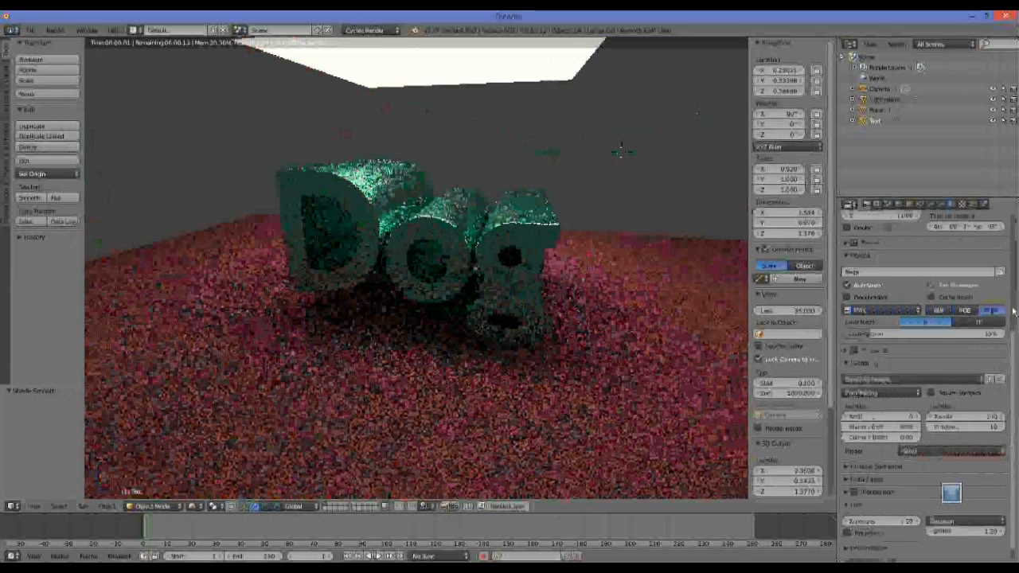
scroll(916, 353, up, 5)
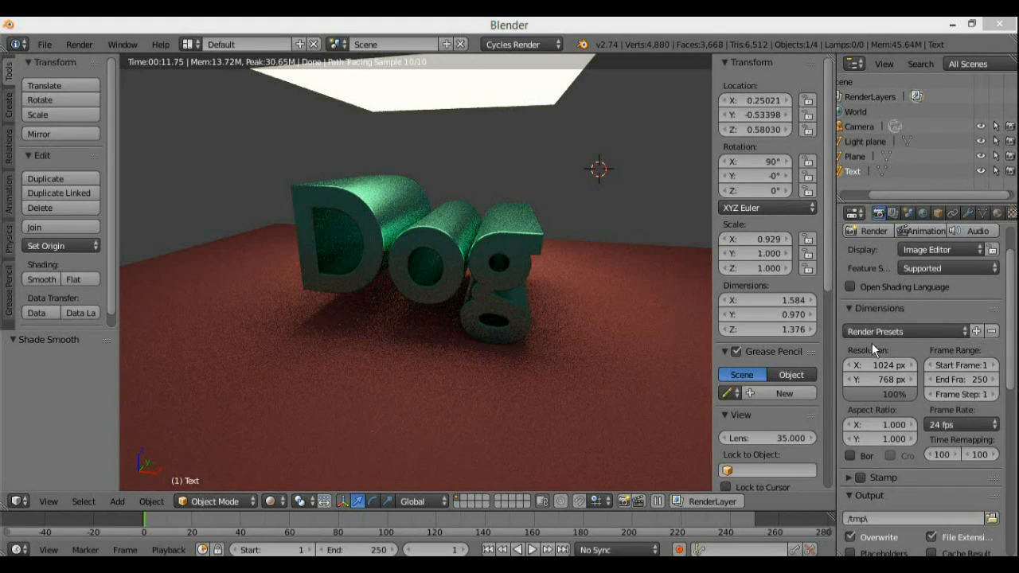
scroll(1009, 297, up, 1)
scroll(1009, 298, up, 1)
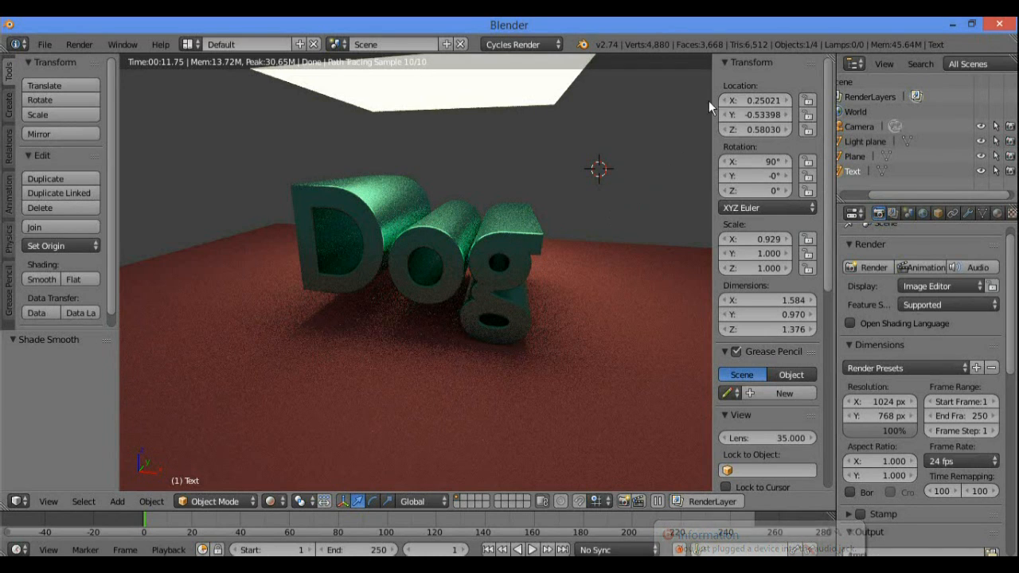
Narrow the transform sidebar to give the 3D view more width.
mouse_move(712, 84)
mouse_down()
mouse_move(760, 86)
mouse_move(727, 86)
mouse_up()
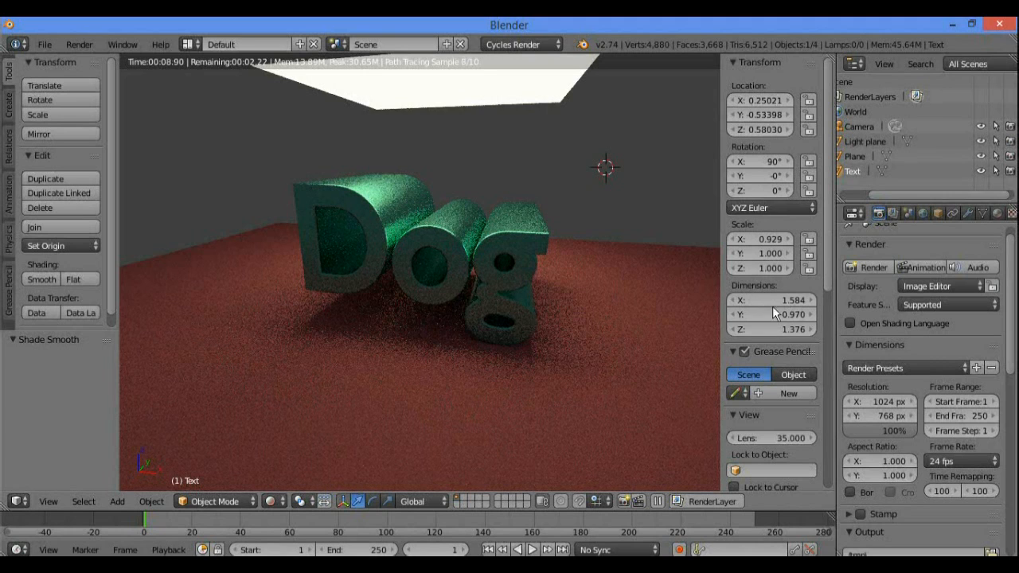
right_click(760, 99)
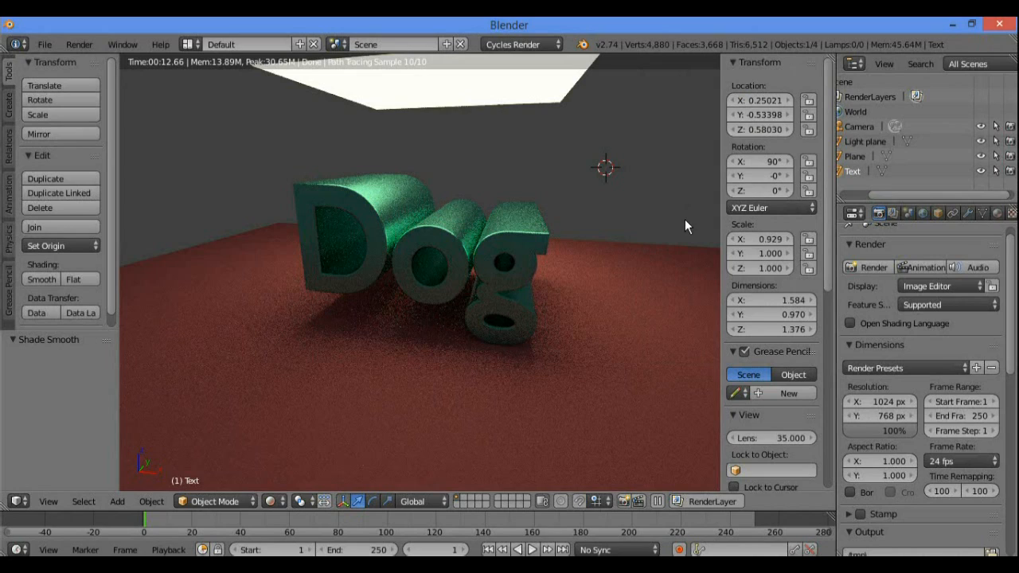
drag(723, 216, 785, 237)
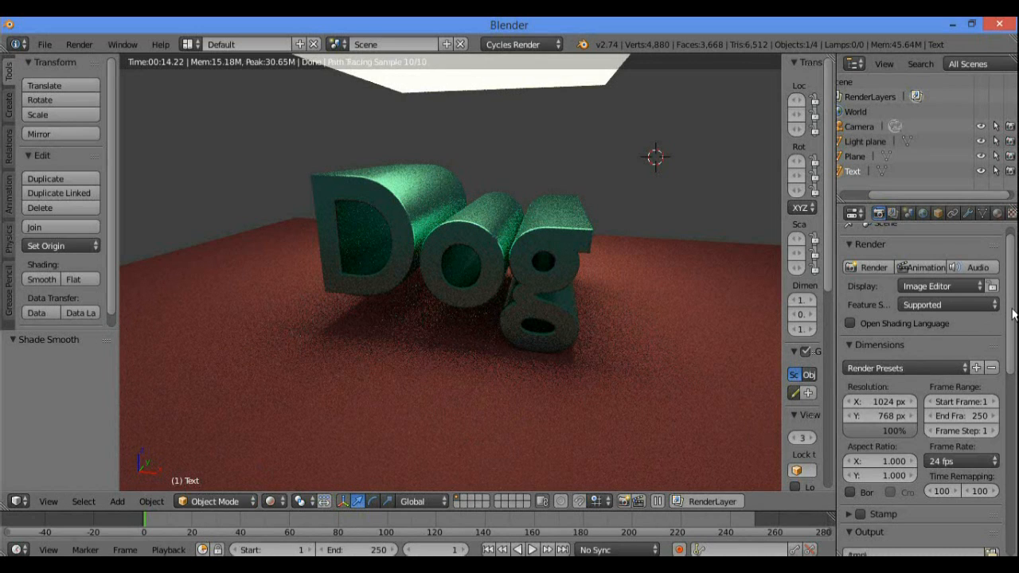
Set the render resolution percentage to 100% in the dimensions settings.
scroll(935, 314, up, 1)
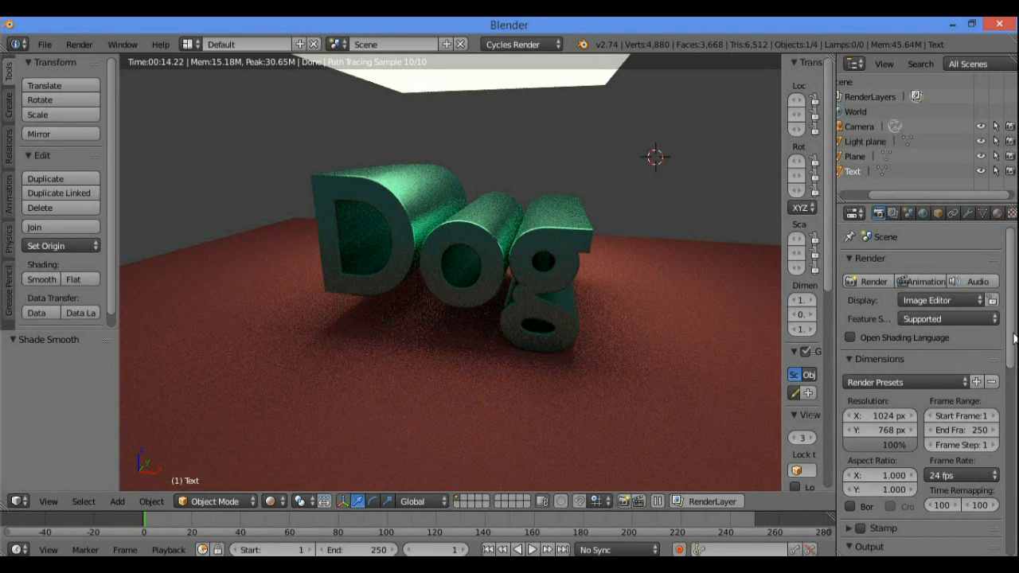
scroll(883, 335, down, 4)
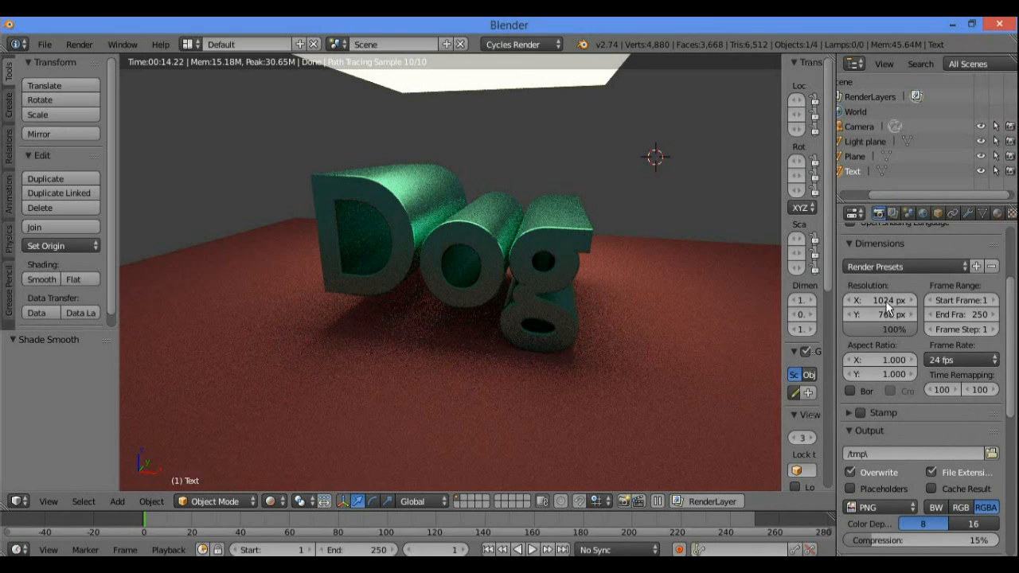
click(886, 329)
text(100)
key(Return)
Review the output file format and sampling settings, and widen the transform sidebar to show its fields fully.
scroll(1007, 306, down, 3)
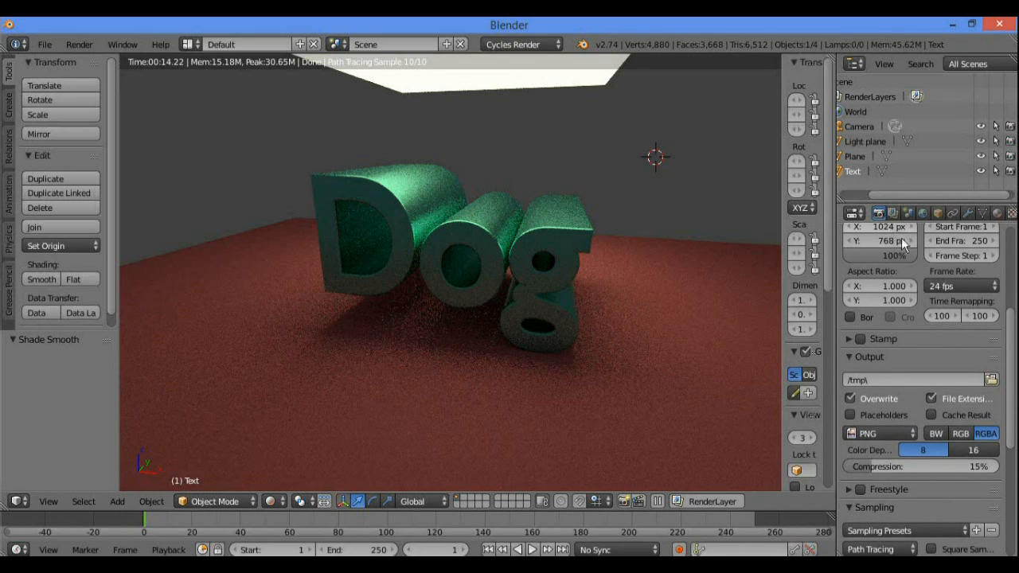
scroll(979, 319, down, 3)
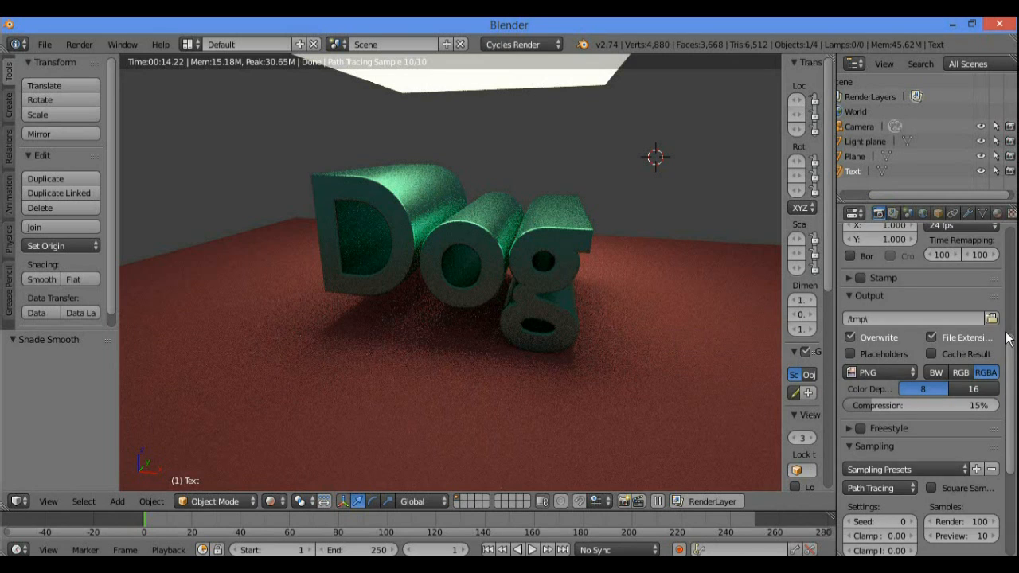
scroll(915, 341, down, 2)
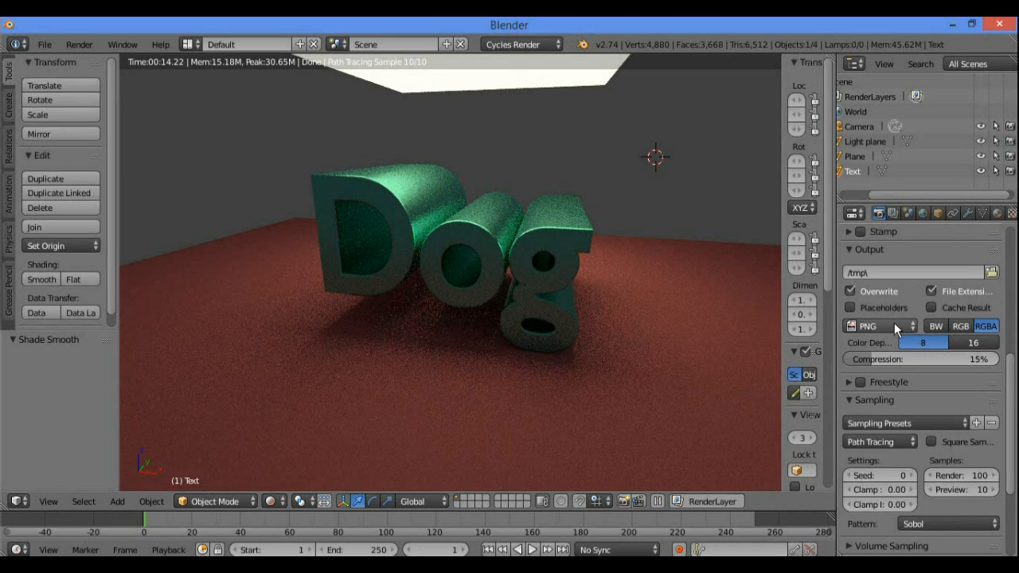
click(872, 322)
drag(1011, 365, 1003, 430)
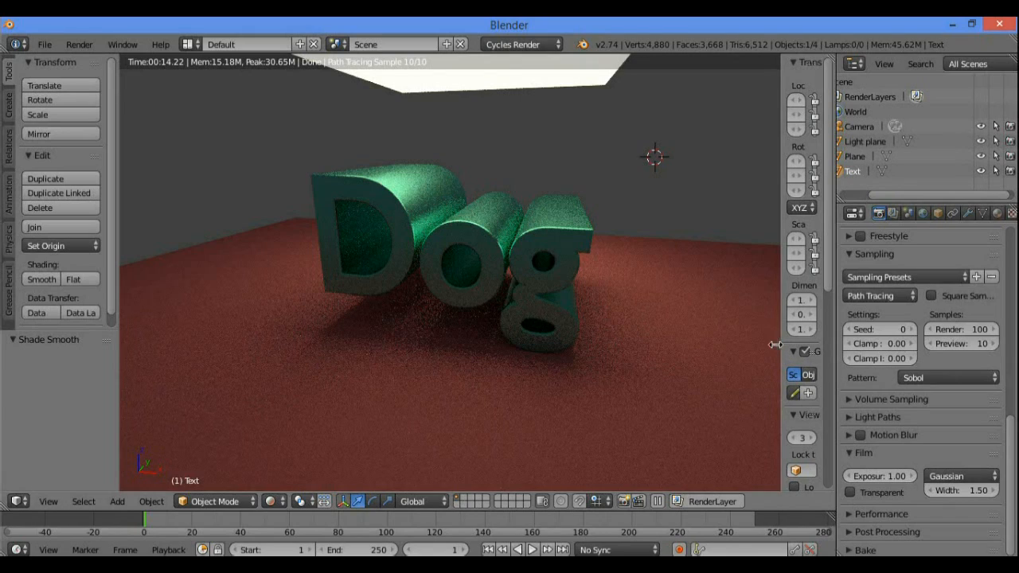
drag(779, 344, 724, 350)
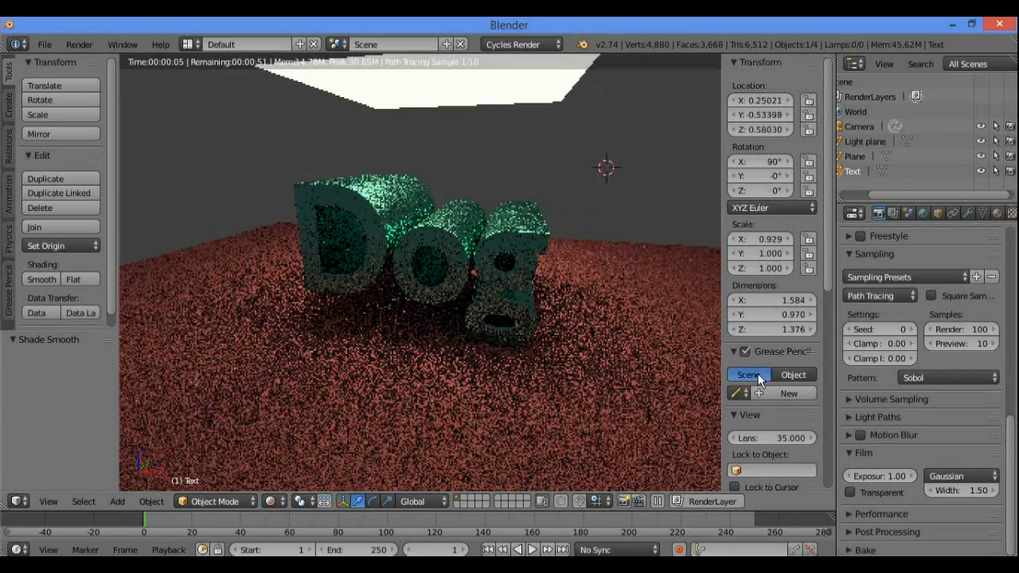